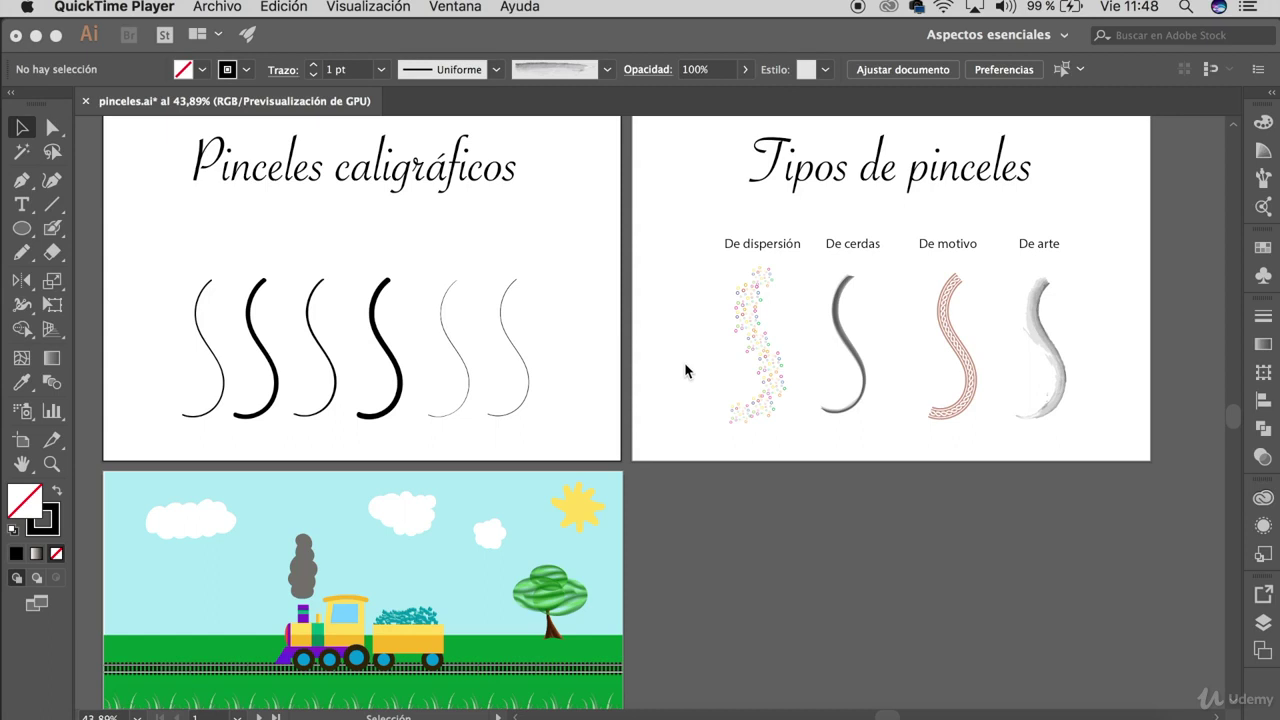
left_click(107, 318)
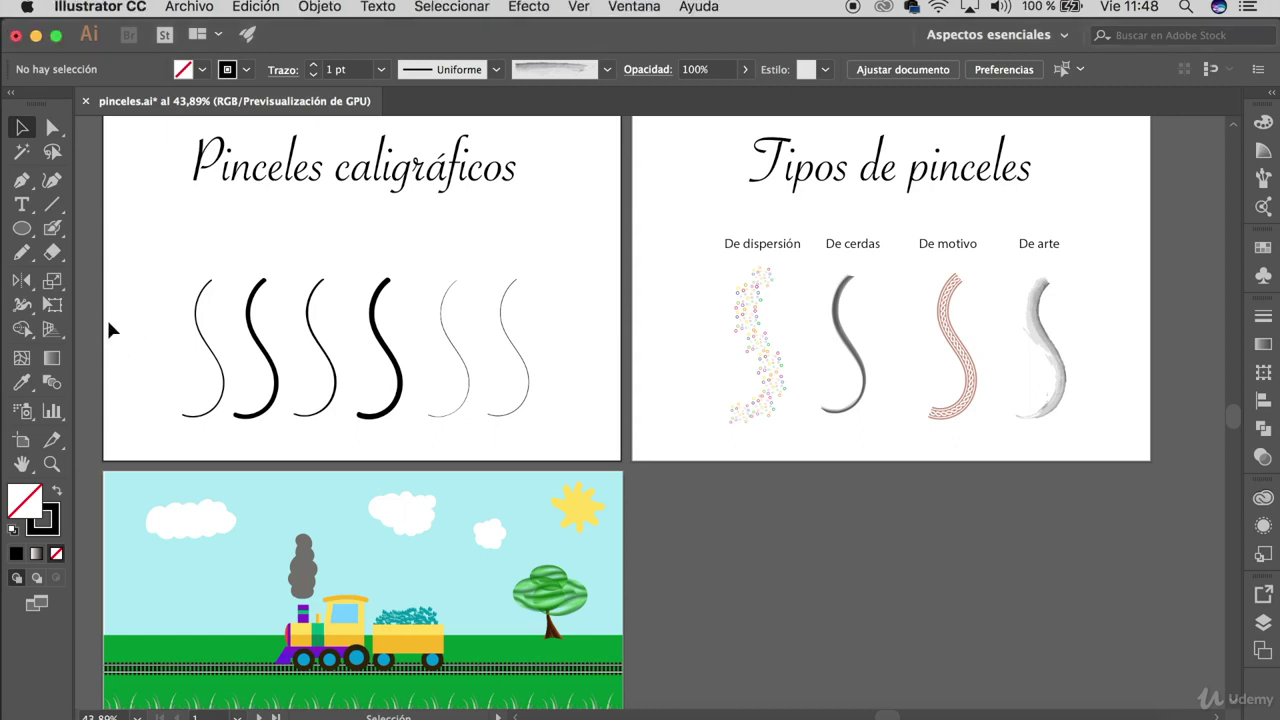
scroll(107, 318, "up", 3)
scroll(109, 323, "up", 2)
scroll(109, 323, "left", 2)
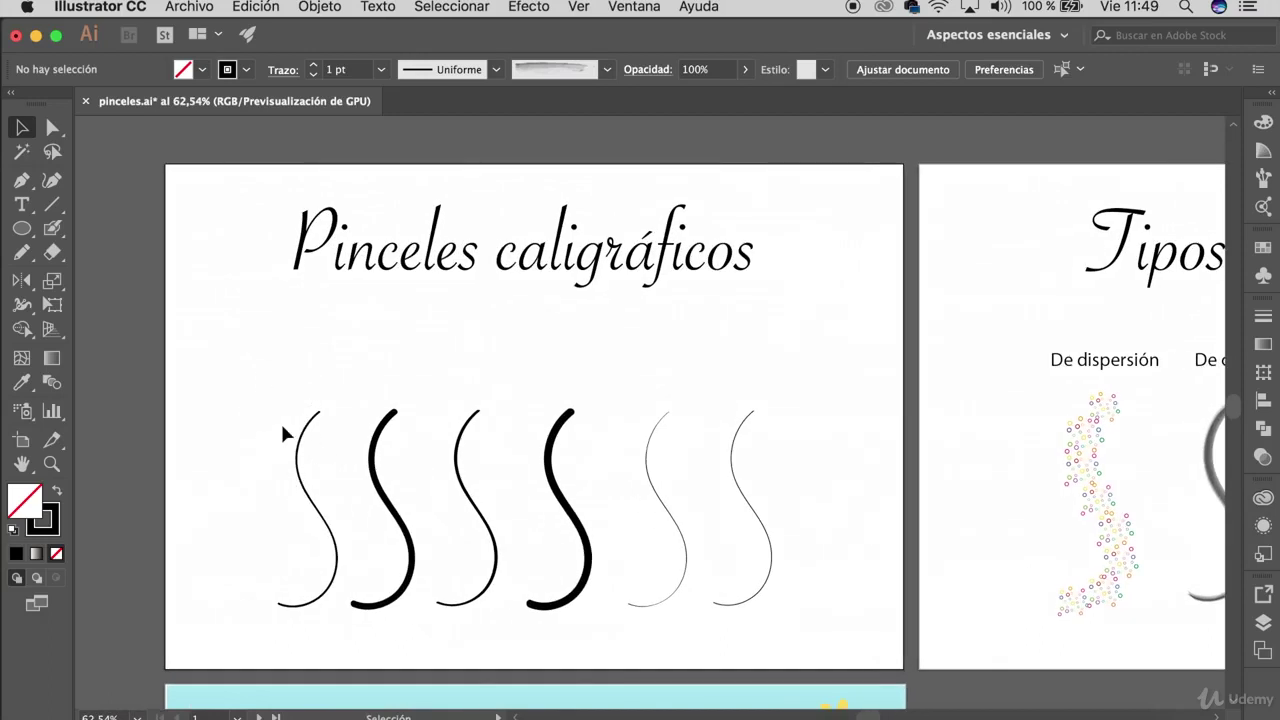
left_click(1263, 178)
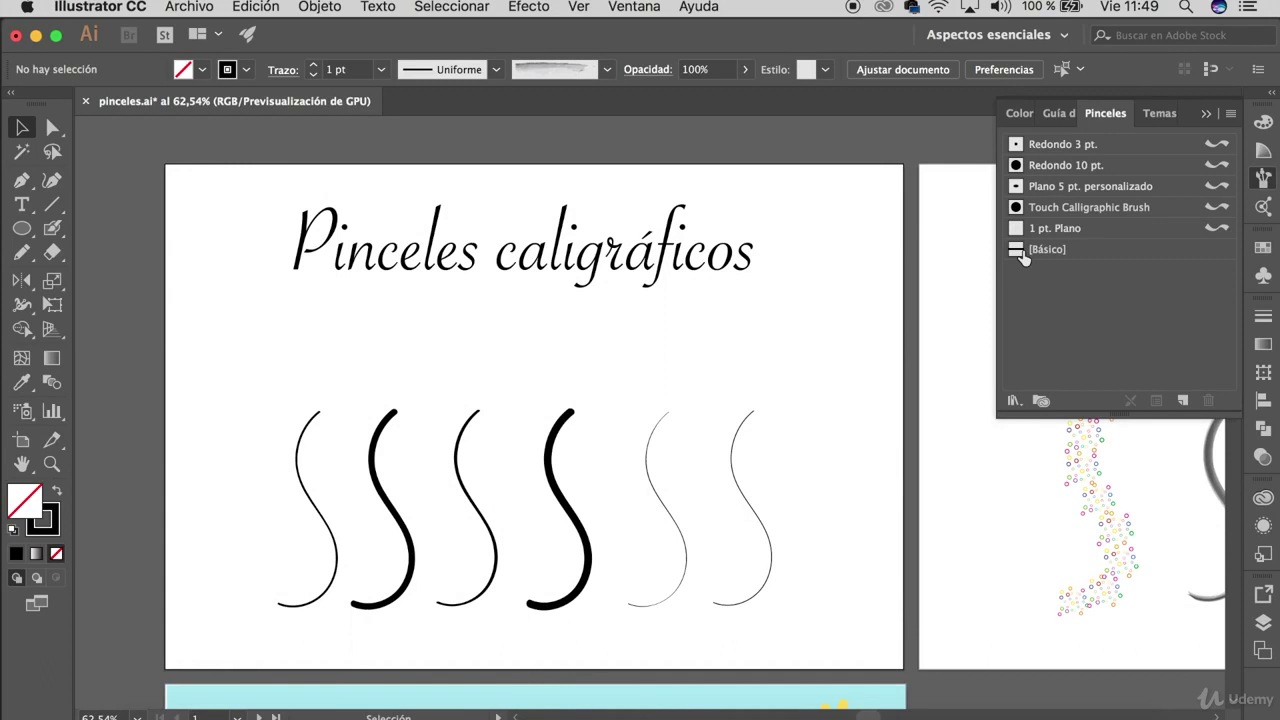
scroll(1050, 286, "right", 10)
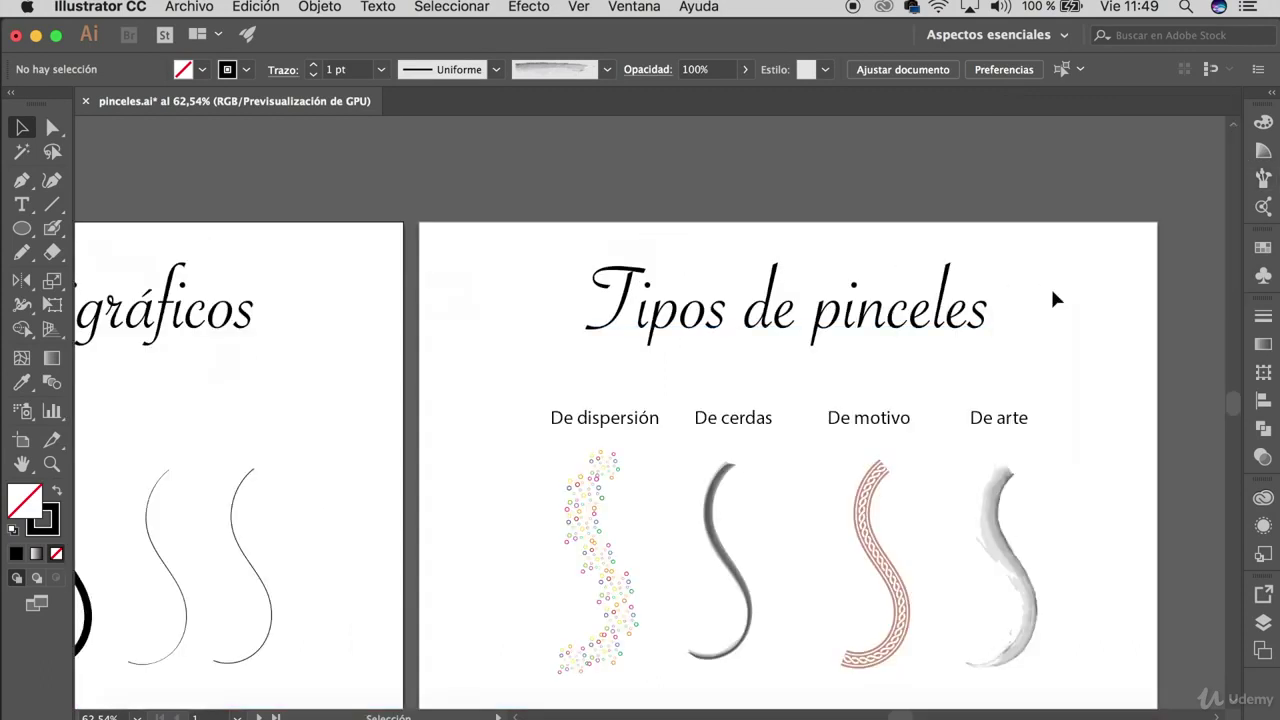
scroll(1050, 286, "down", 2)
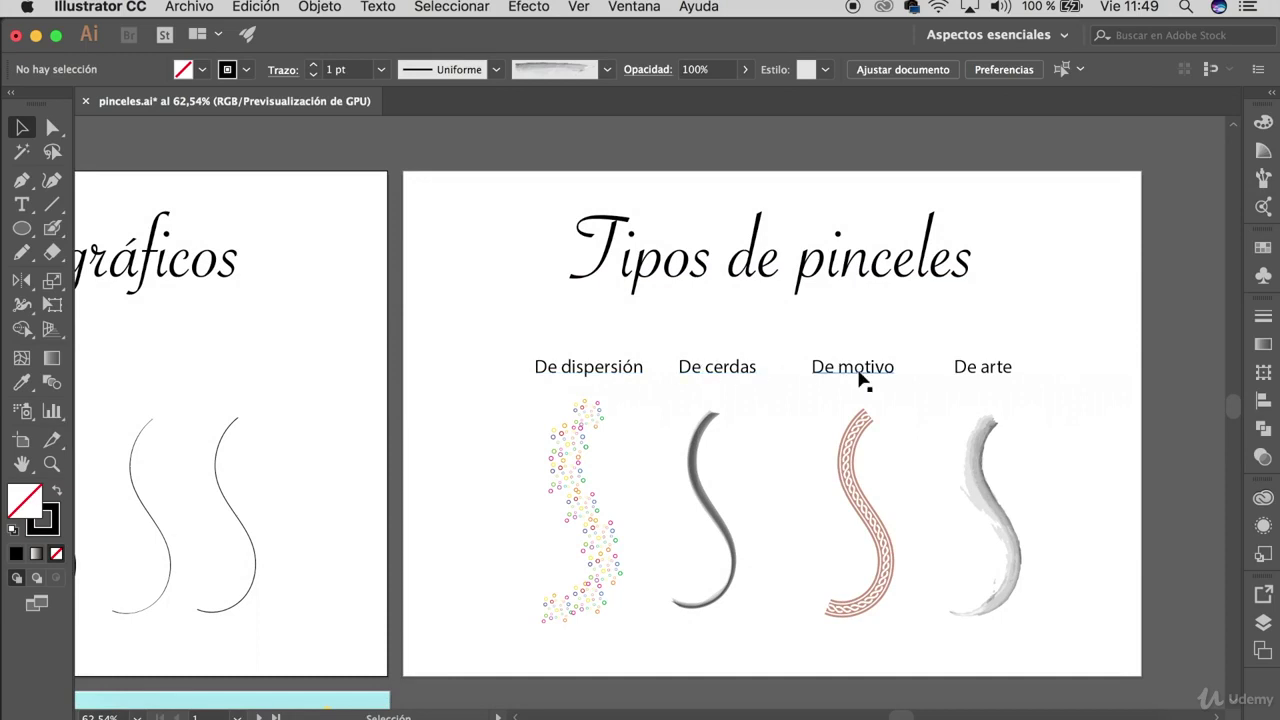
scroll(664, 389, "down", 3)
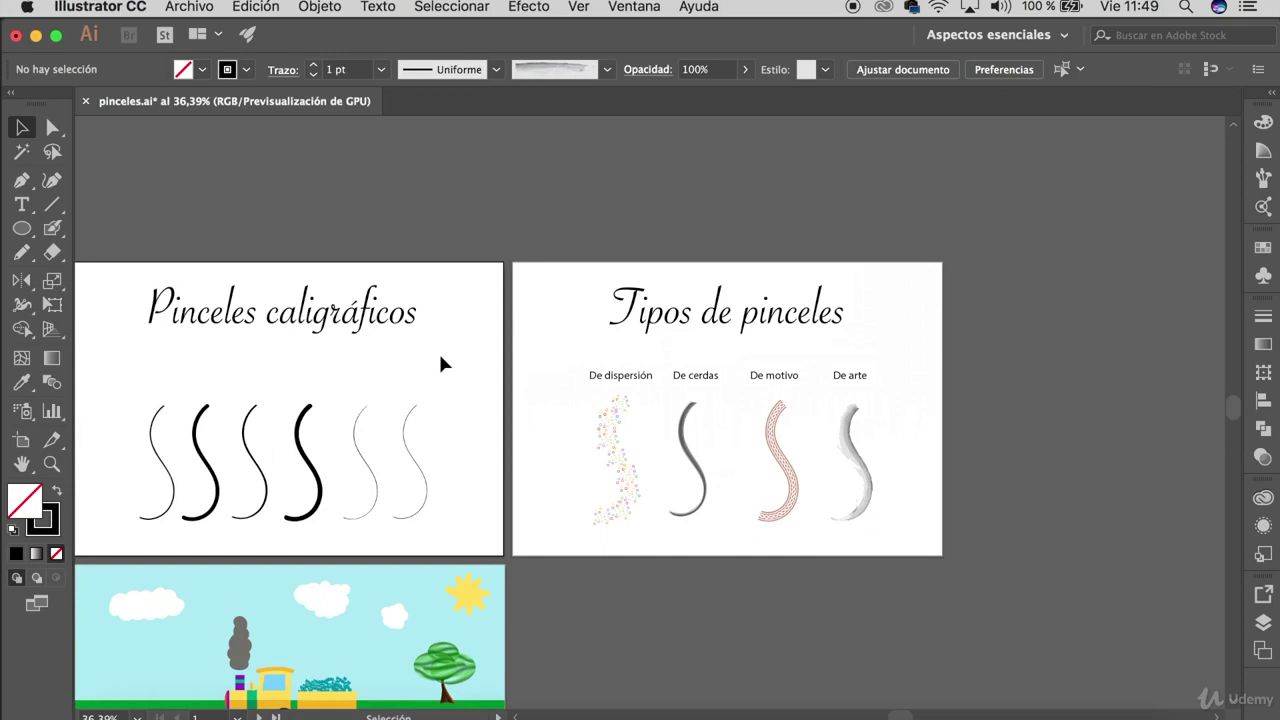
Open the Brushes panel from the Window menu and bring up its flyout display options.
left_click(1263, 179)
left_click(1263, 179)
left_click(634, 8)
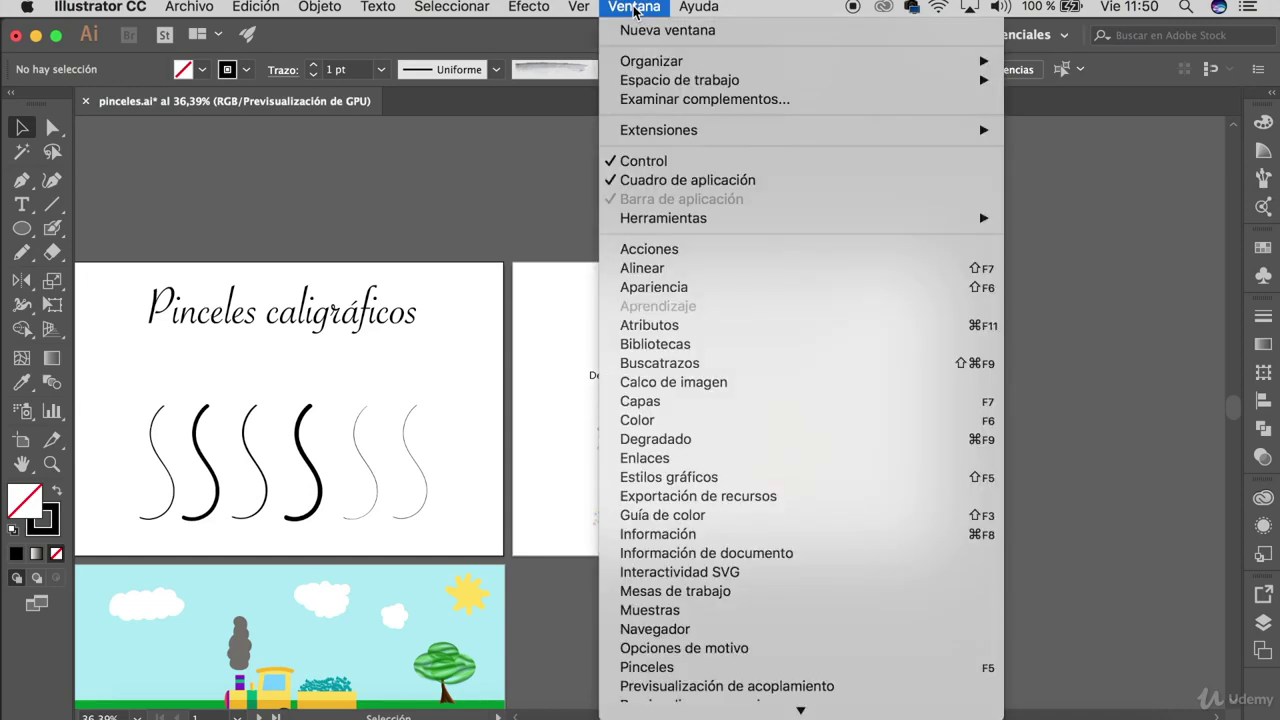
left_click(743, 383)
left_click(1193, 161)
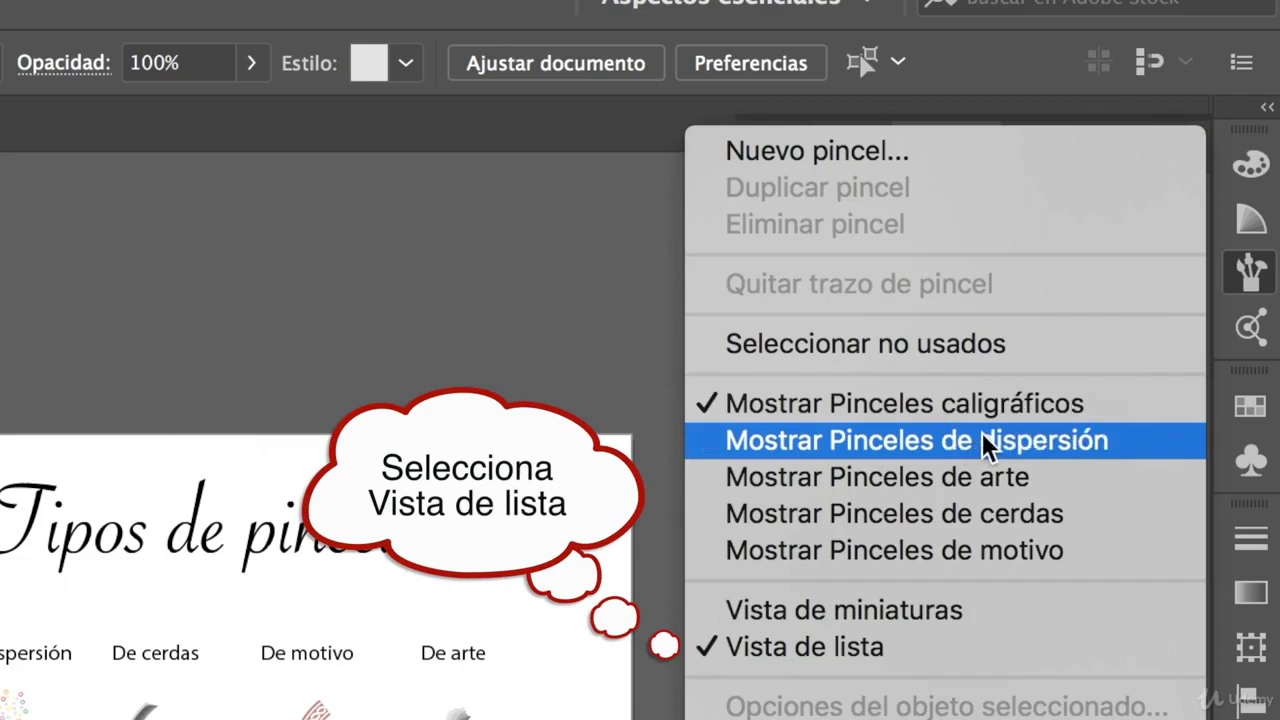
Show then hide the scatter brushes, and hide the calligraphic brushes in the brush list.
left_click(1042, 442)
scroll(1043, 451, "down", 5)
scroll(1043, 451, "down", 5)
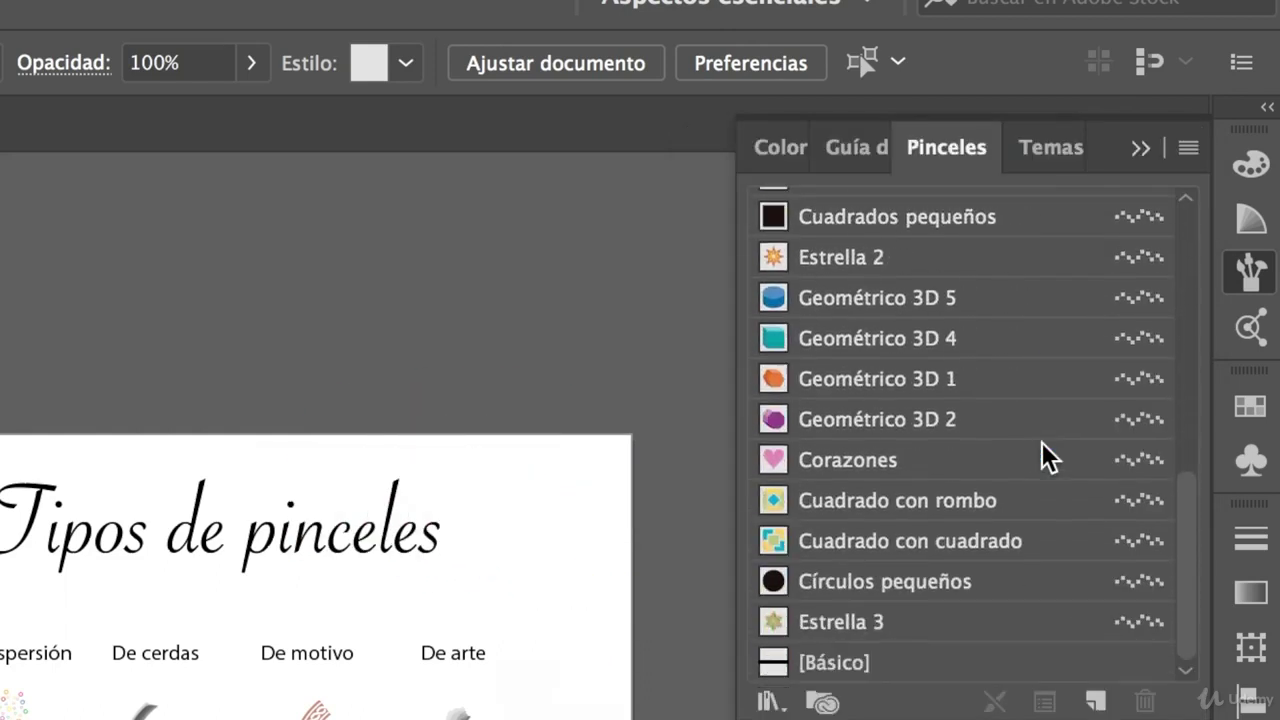
left_click(1188, 148)
left_click(966, 406)
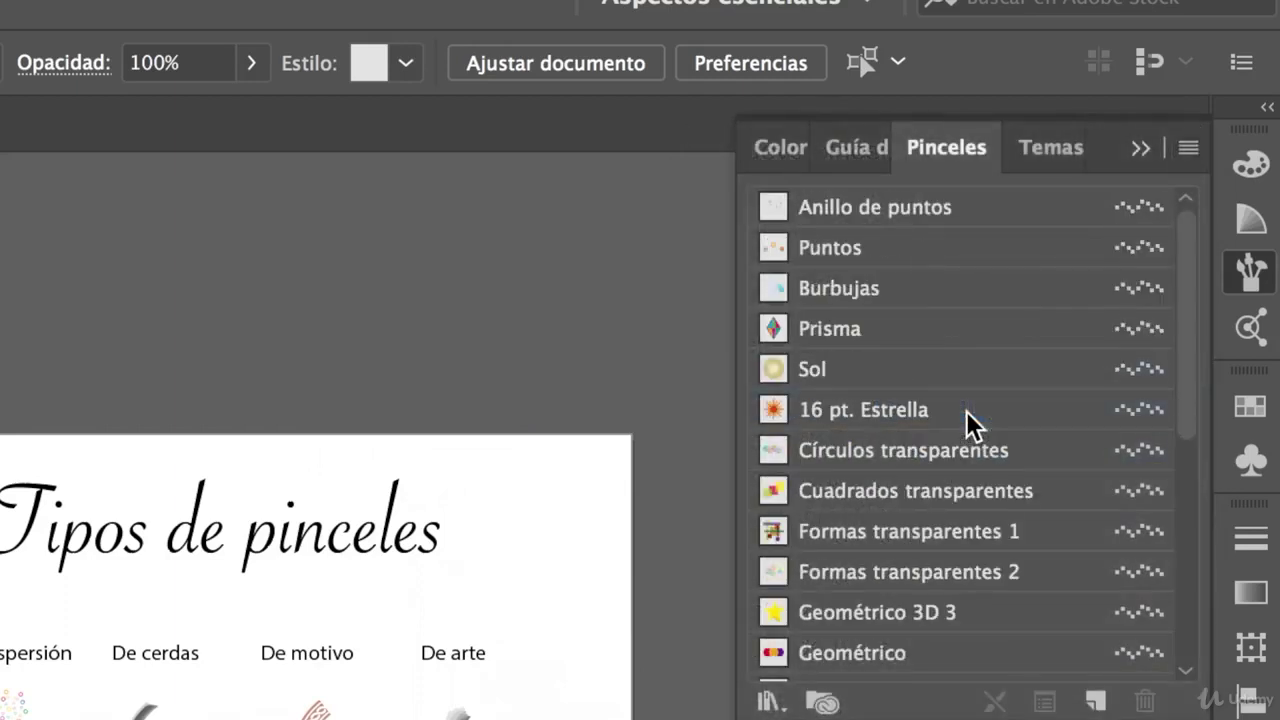
left_click(1188, 148)
left_click(987, 437)
Toggle the art and bristle brush categories off so only [Básico] remains listed.
left_click(1172, 146)
left_click(1018, 476)
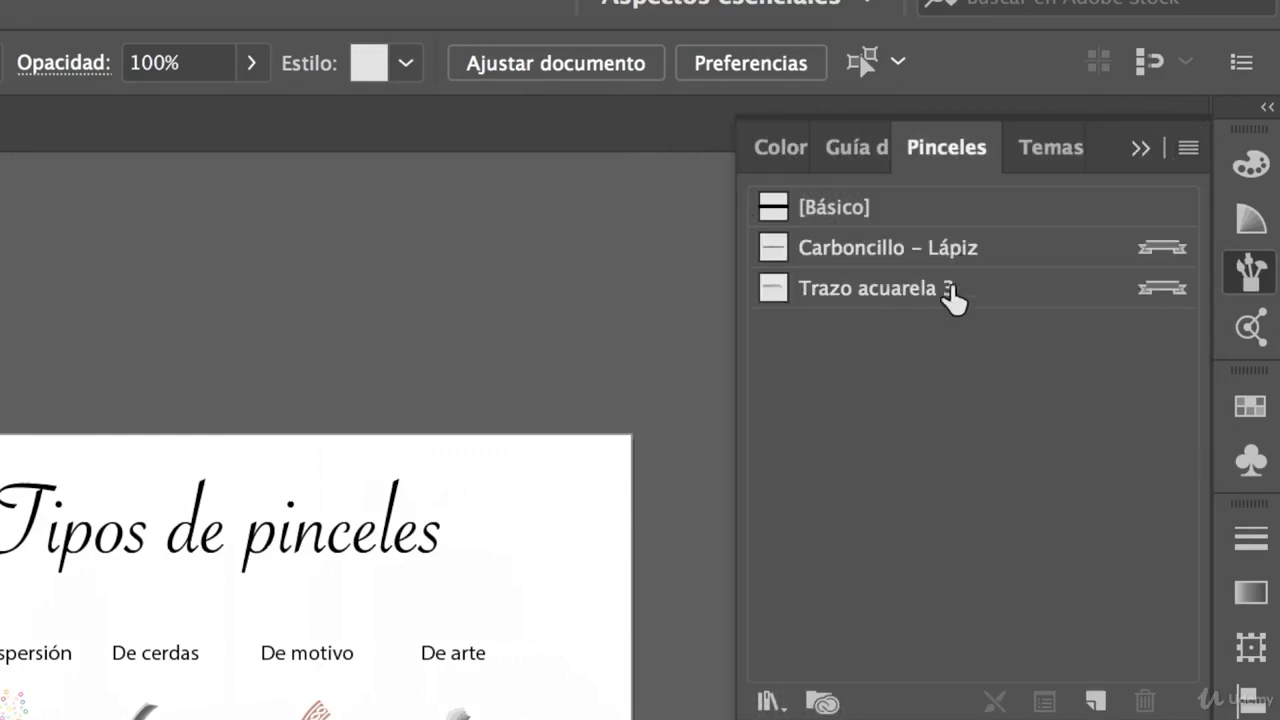
left_click(1188, 148)
left_click(1034, 484)
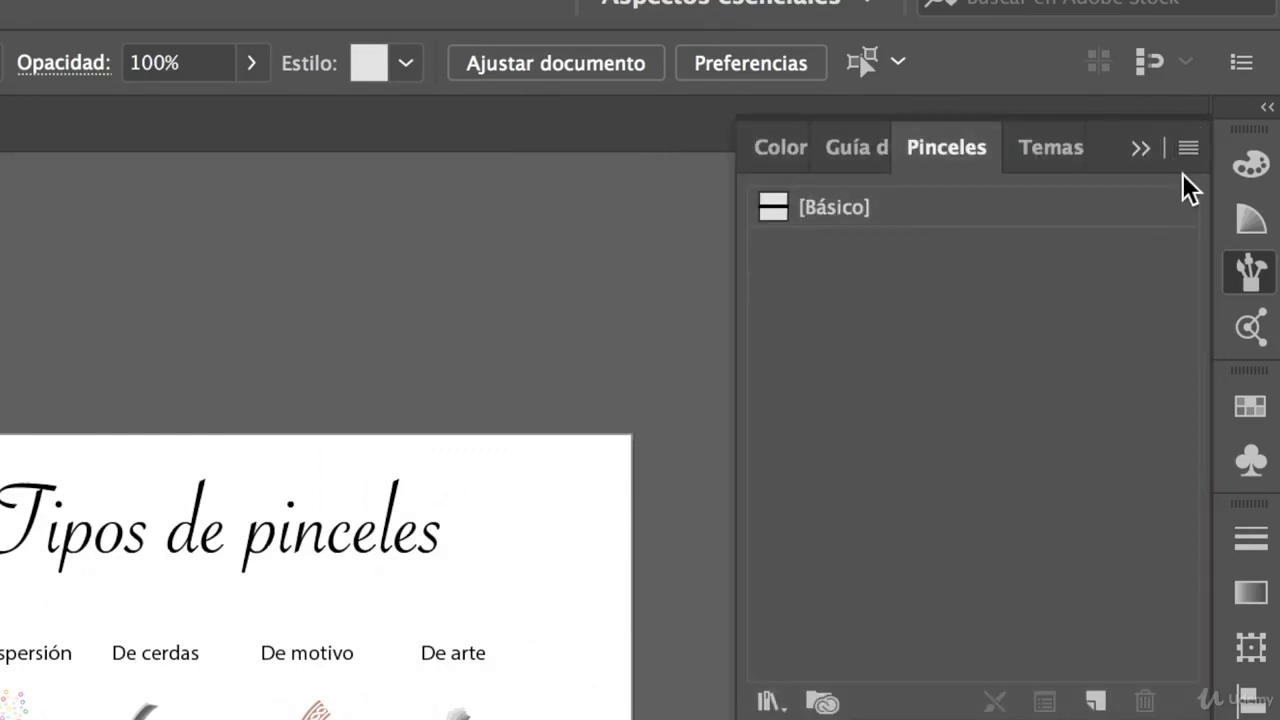
left_click(1188, 150)
left_click(1061, 516)
left_click(1176, 148)
left_click(1055, 509)
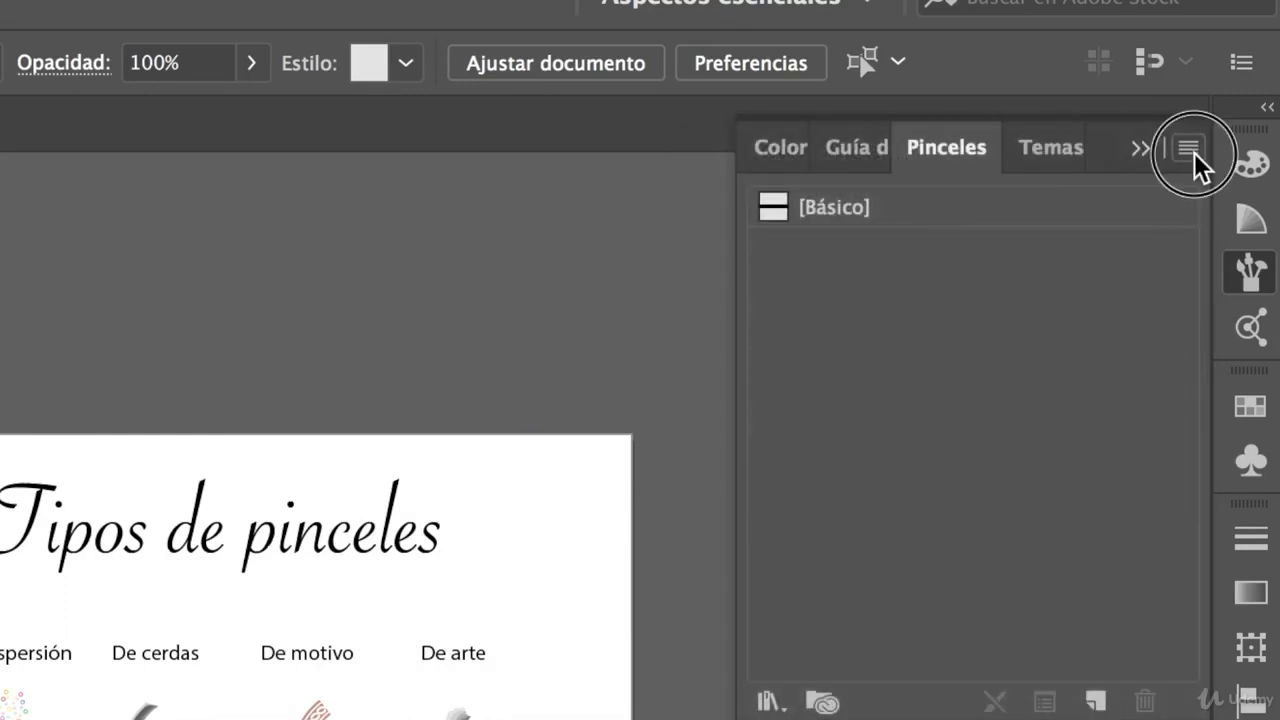
left_click(1192, 152)
Restore the calligraphic brushes to the list and scroll to the train artboard's wagon.
left_click(999, 553)
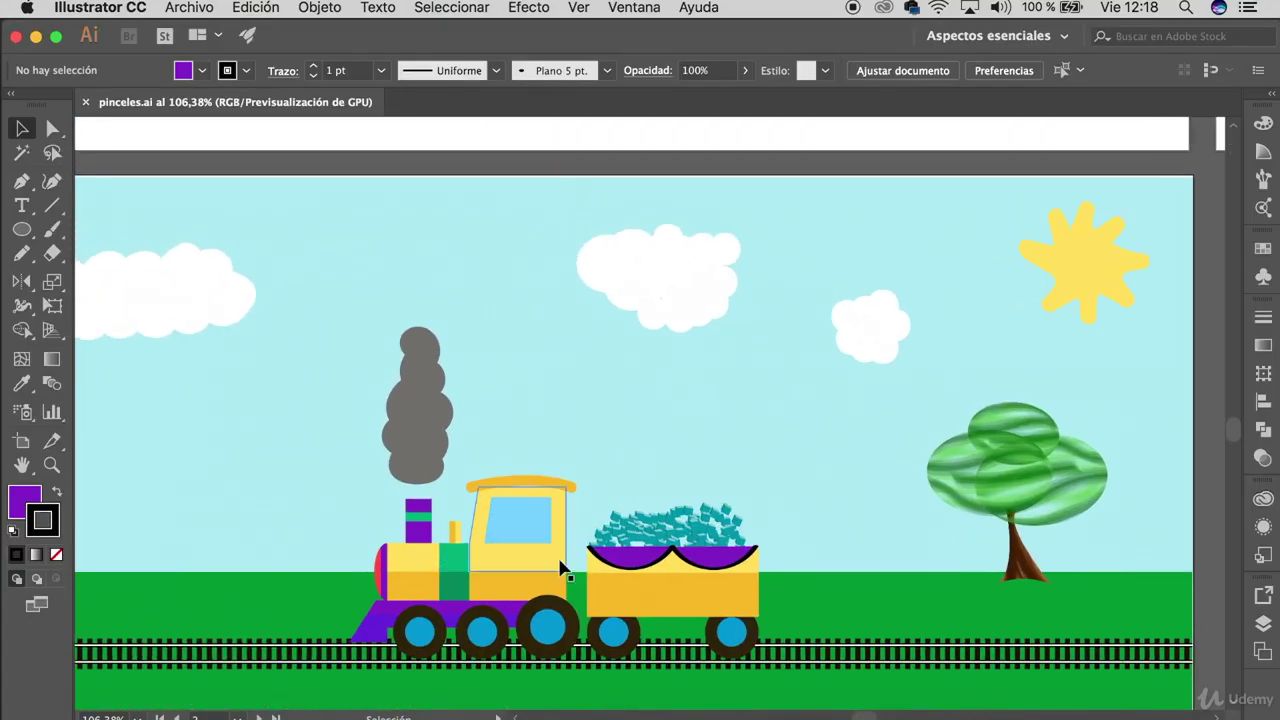
scroll(561, 566, "down", 3)
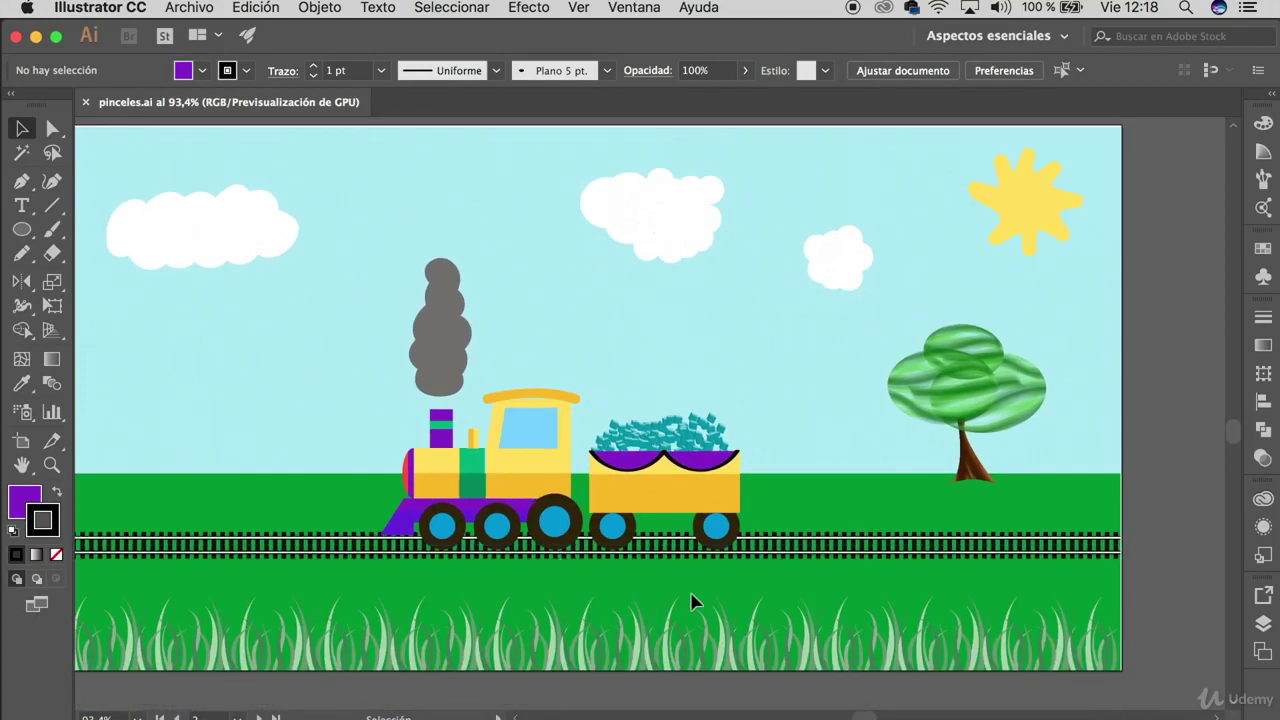
scroll(708, 508, "up", 2)
scroll(708, 505, "up", 2)
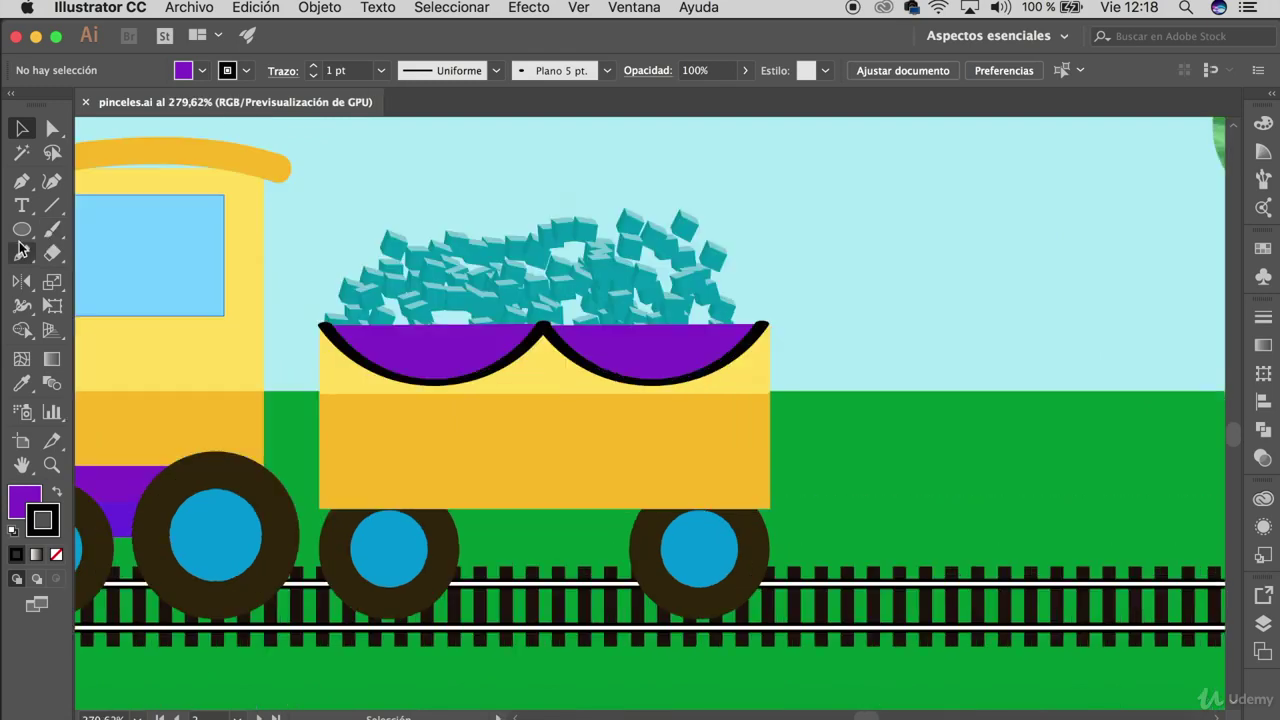
Draw a pencil arc, move it into the sky right of the wagon, and add a joined copy.
left_click(22, 253)
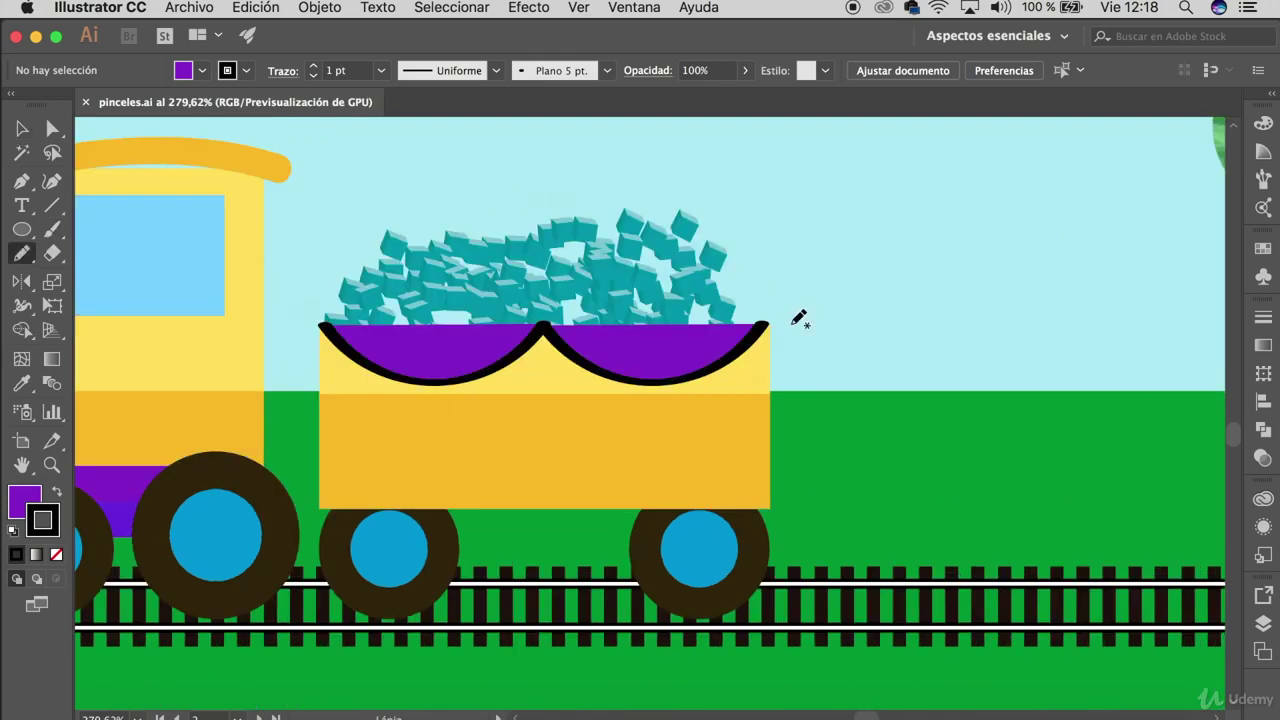
mouse_move(321, 375)
left_mouse_down()
mouse_move(424, 426)
mouse_move(543, 375)
left_mouse_up()
key("v")
mouse_move(470, 430)
left_mouse_down()
mouse_move(943, 363)
mouse_move(950, 345)
left_mouse_up()
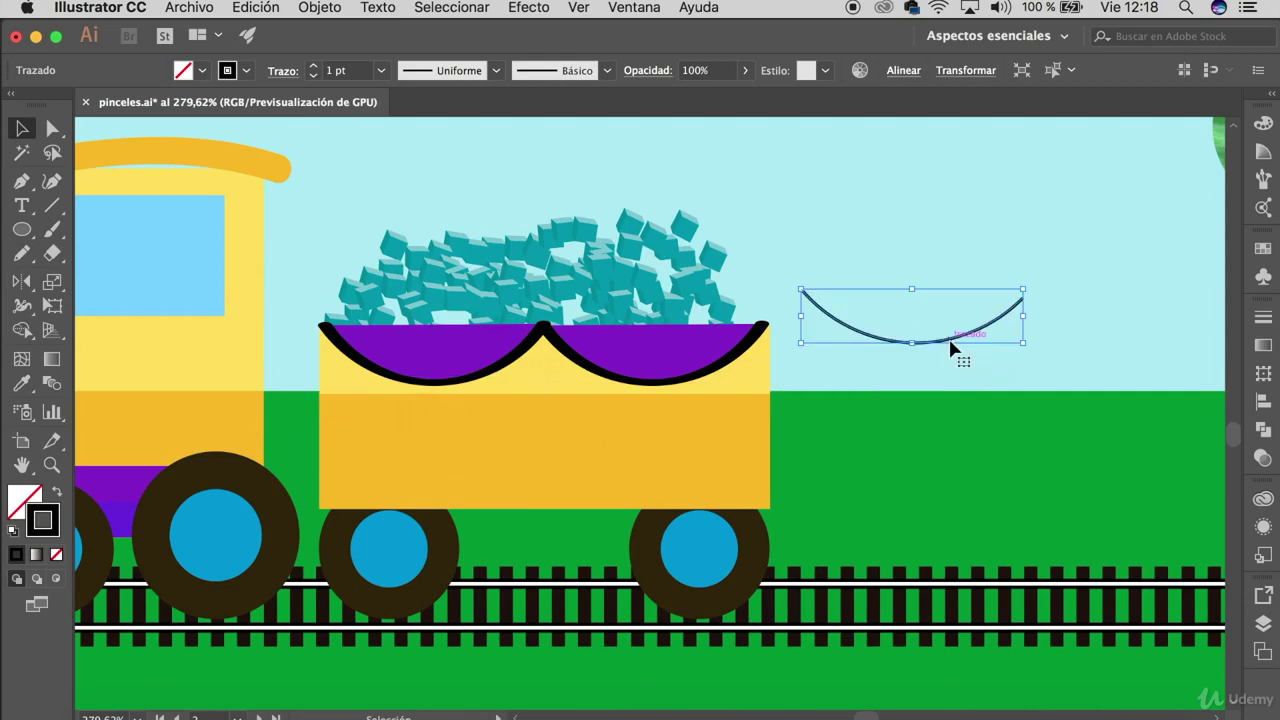
scroll(950, 345, "right", 5)
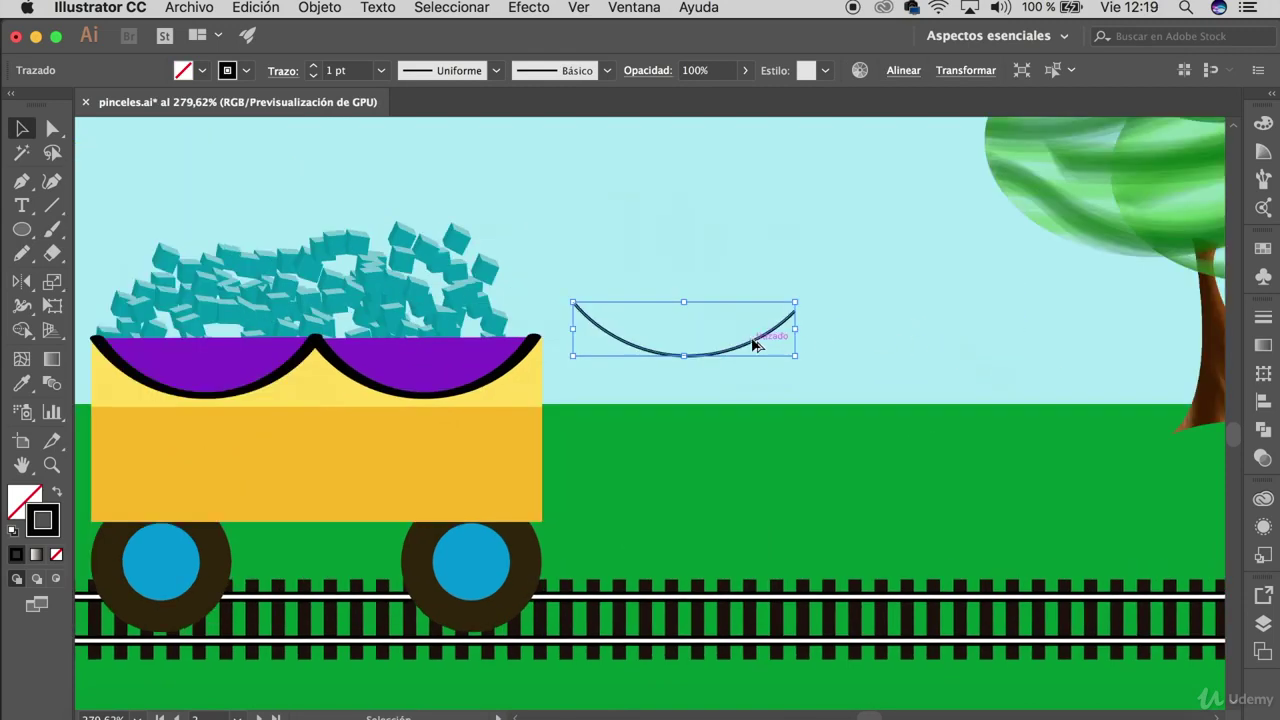
left_click_drag(757, 343, 960, 360)
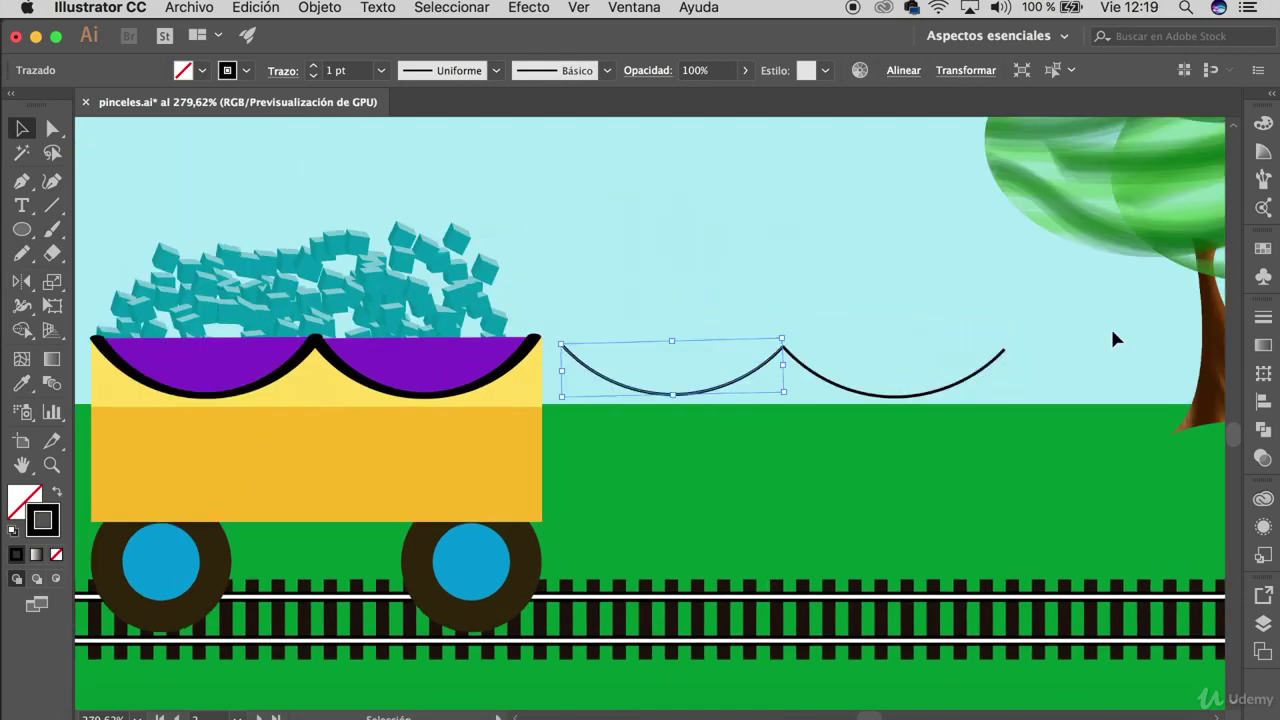
left_click(1263, 178)
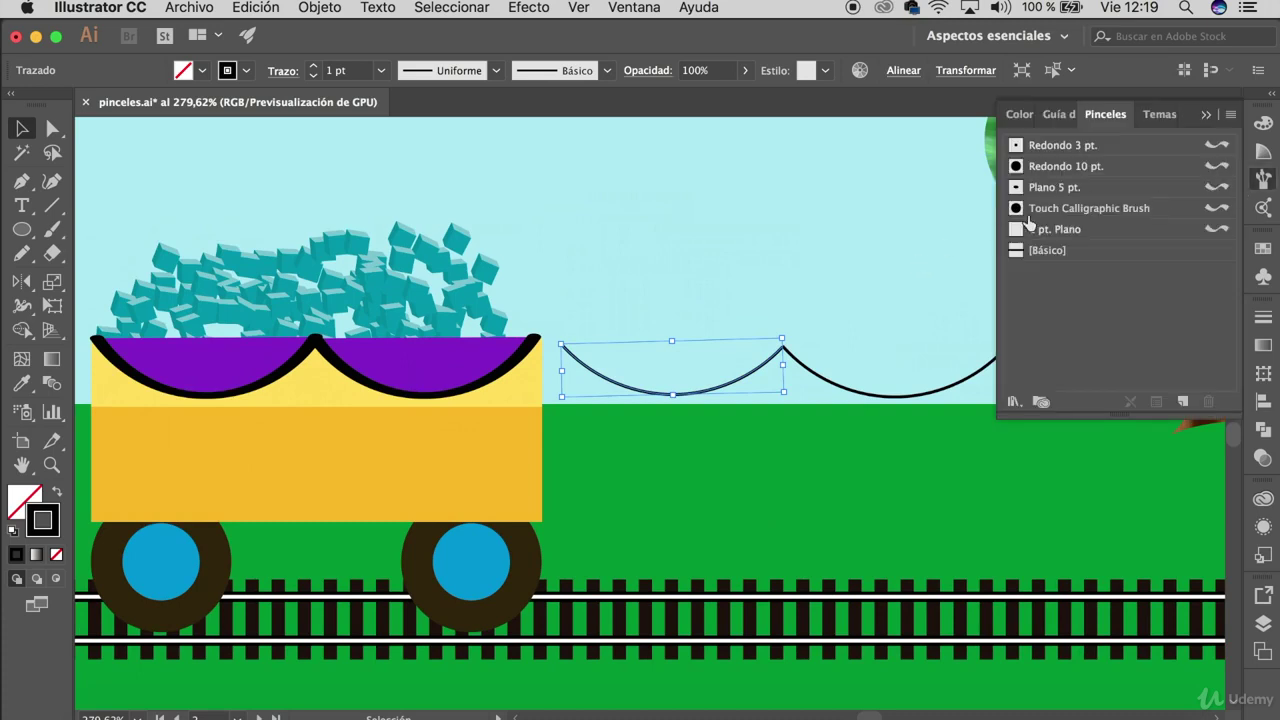
Apply the Plano 5 pt. brush to the arc and give it a purple fill.
left_click(1055, 187)
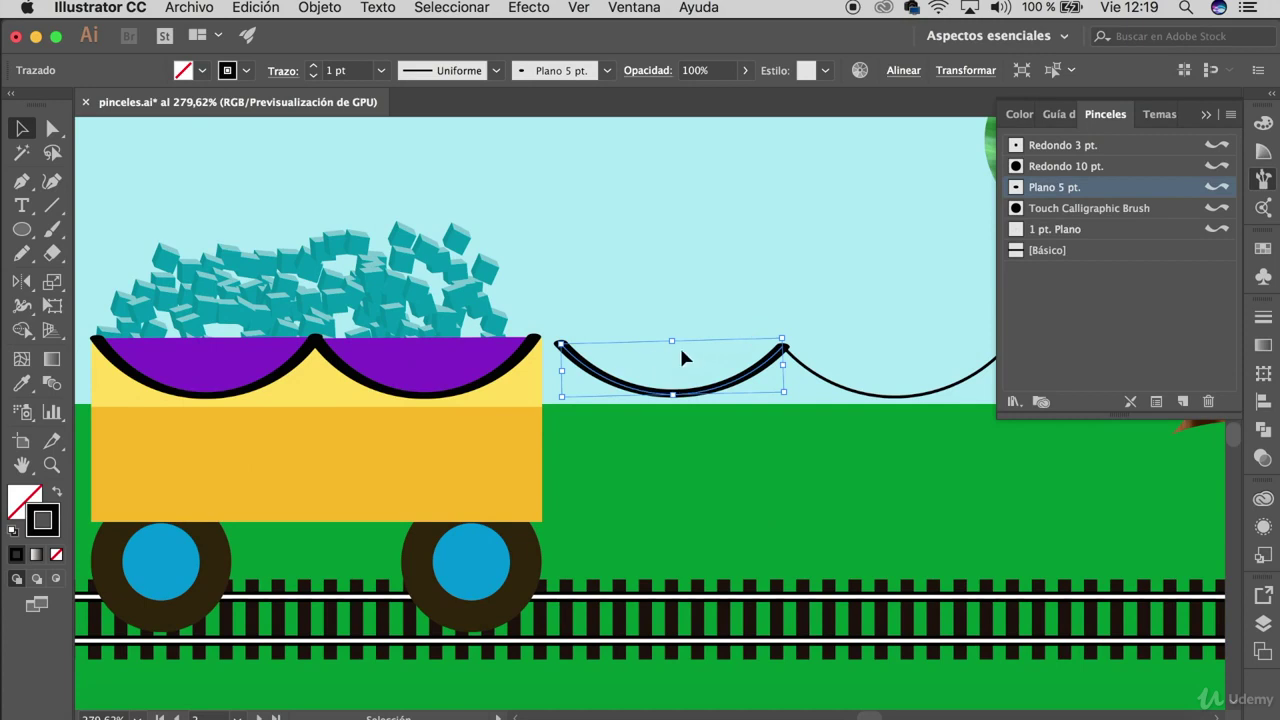
double_click(25, 500)
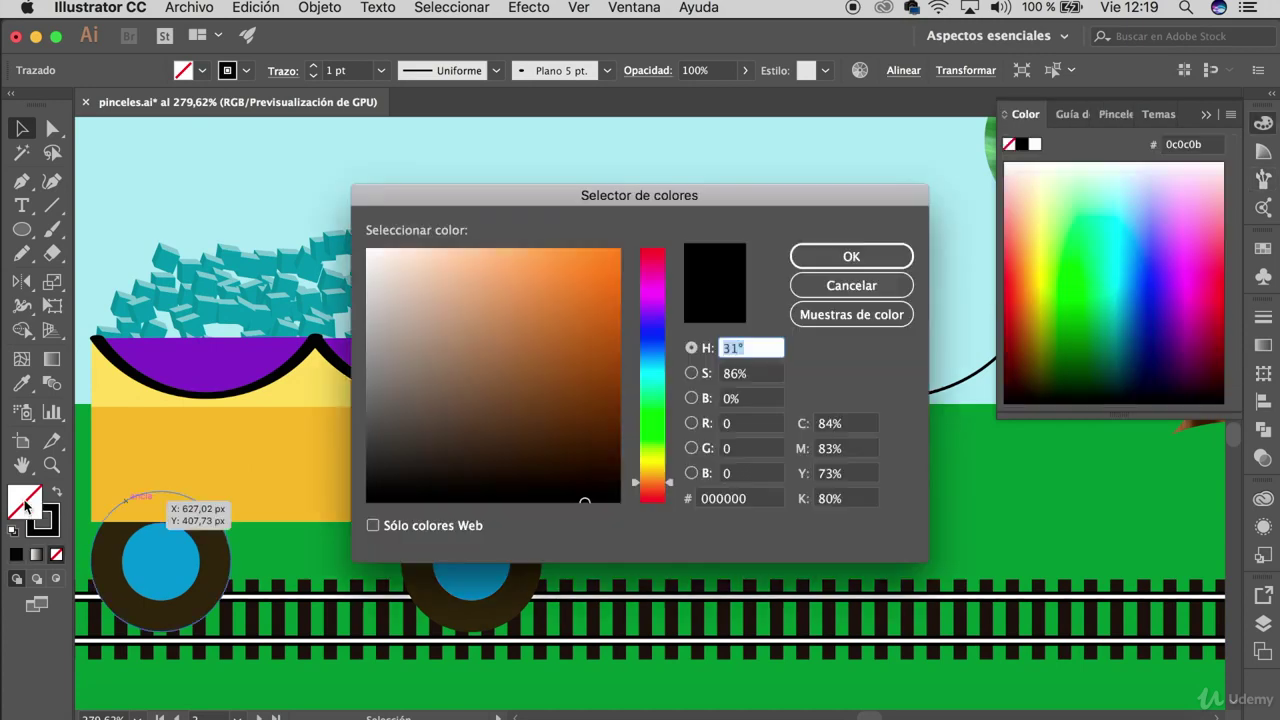
left_click(652, 297)
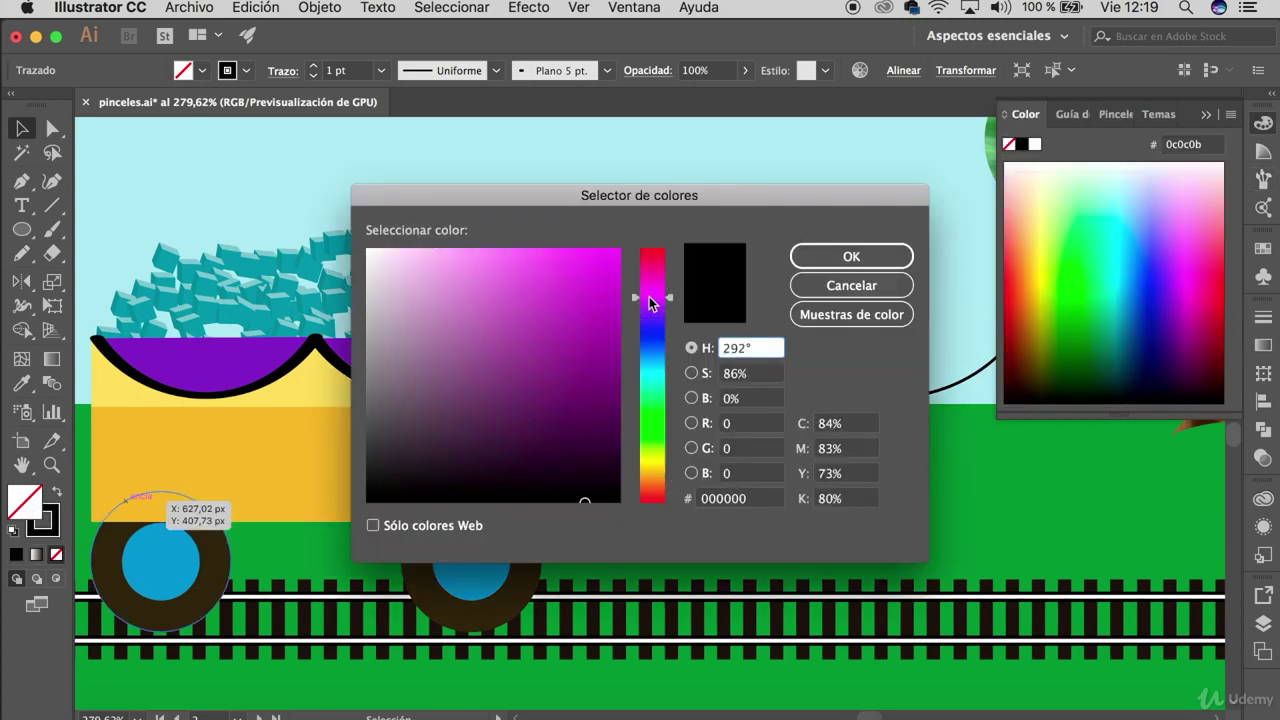
left_click(566, 334)
left_click(851, 256)
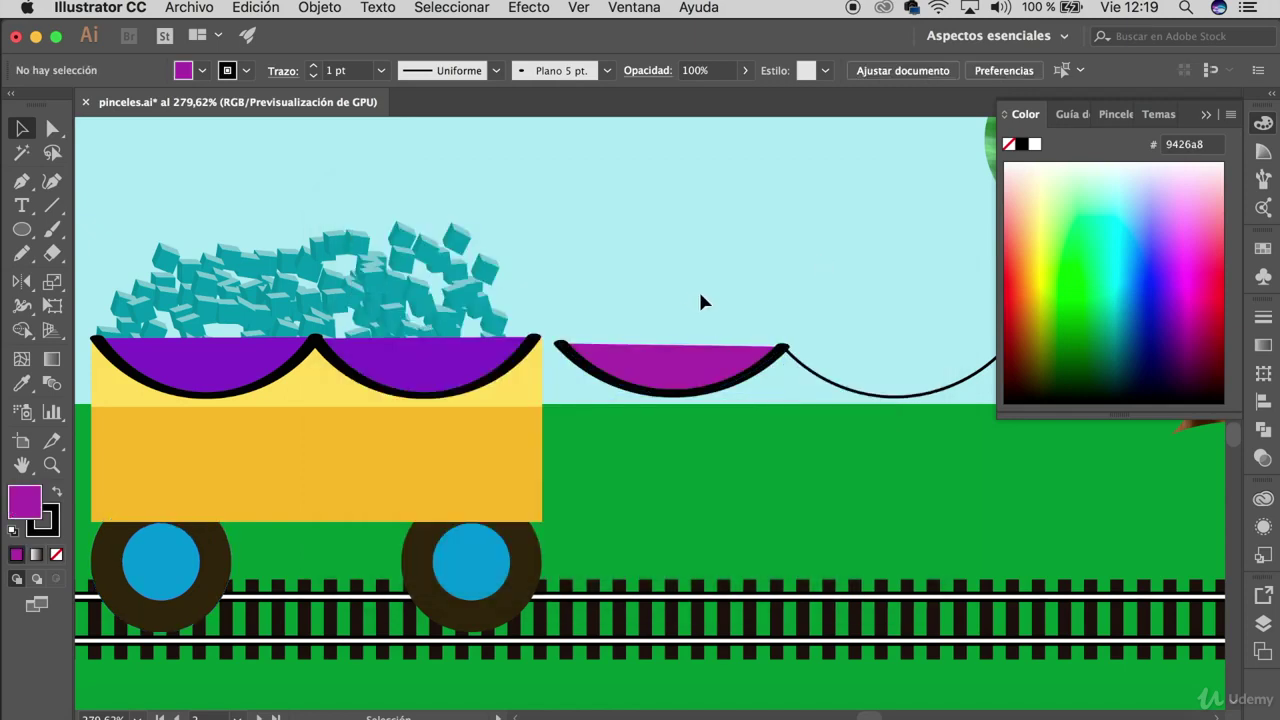
Sample the wagon's purple rim and copy its hex value 7017c6.
left_click(158, 368)
double_click(24, 500)
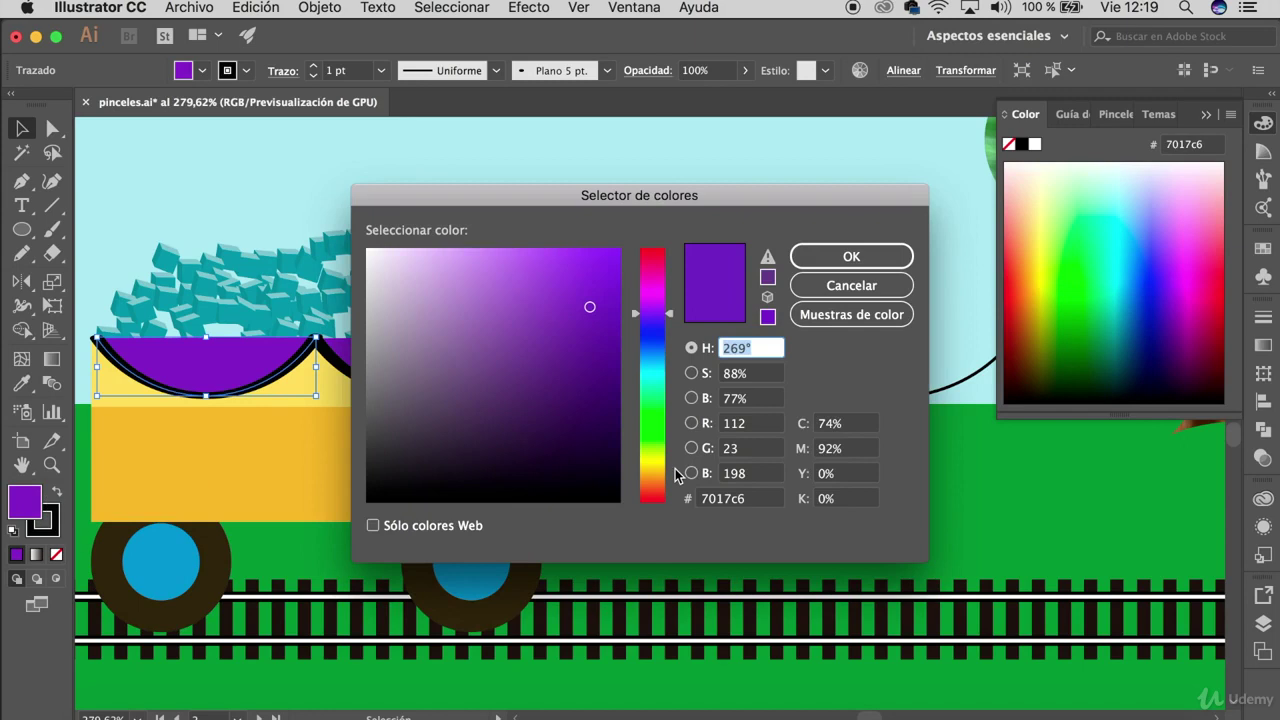
left_click(737, 498)
double_click(737, 498)
key("super+c")
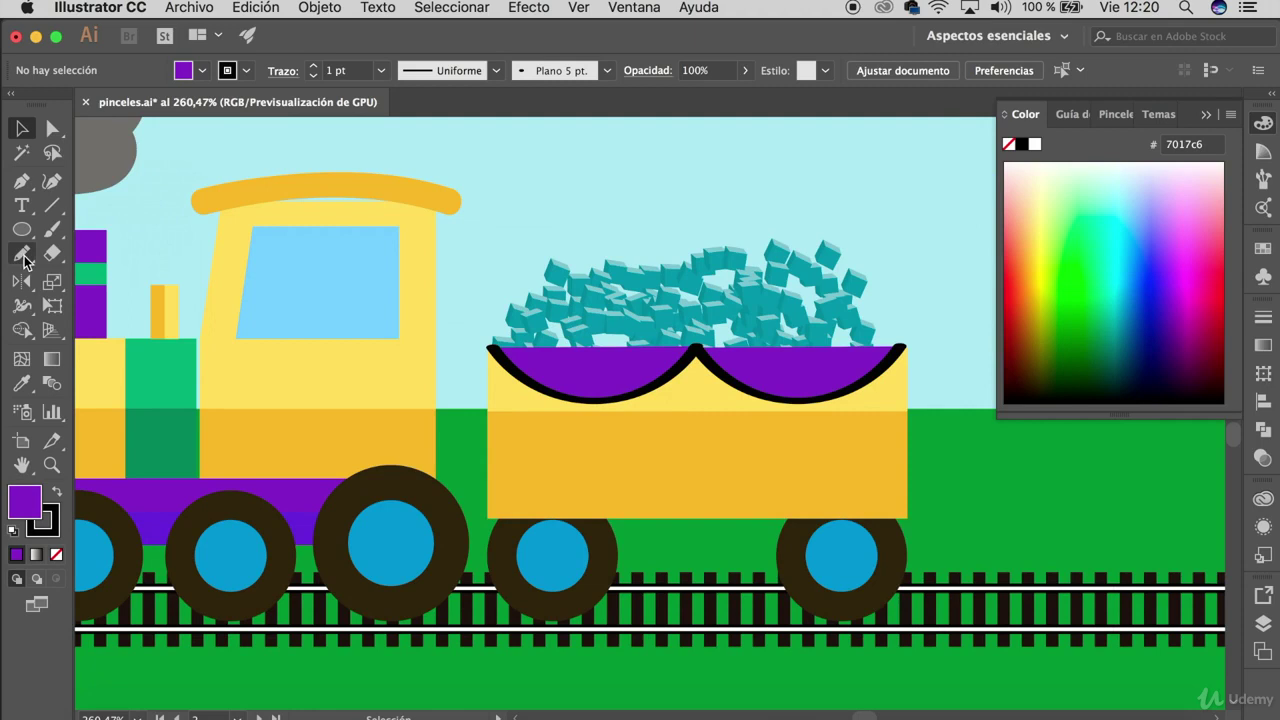
Draw a curved pen path across the top of the locomotive roof.
left_click(23, 183)
left_click(190, 172)
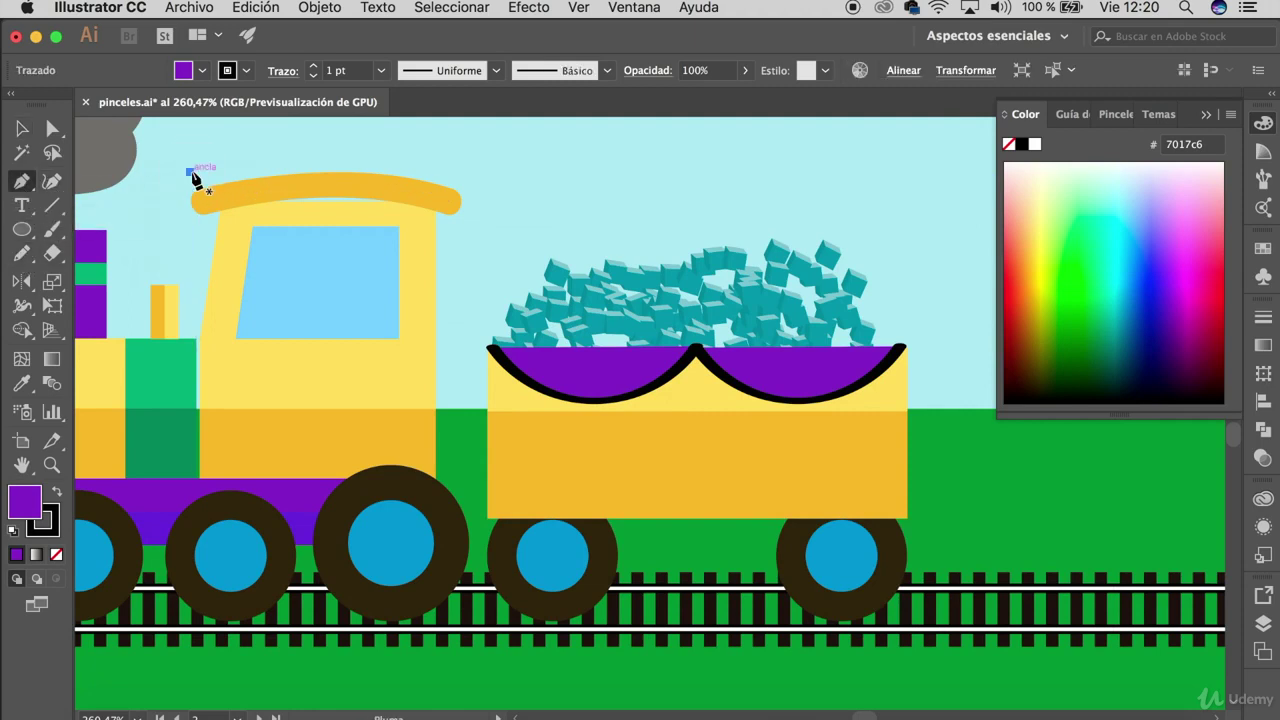
left_click(449, 170)
left_click_drag(449, 170, 558, 204)
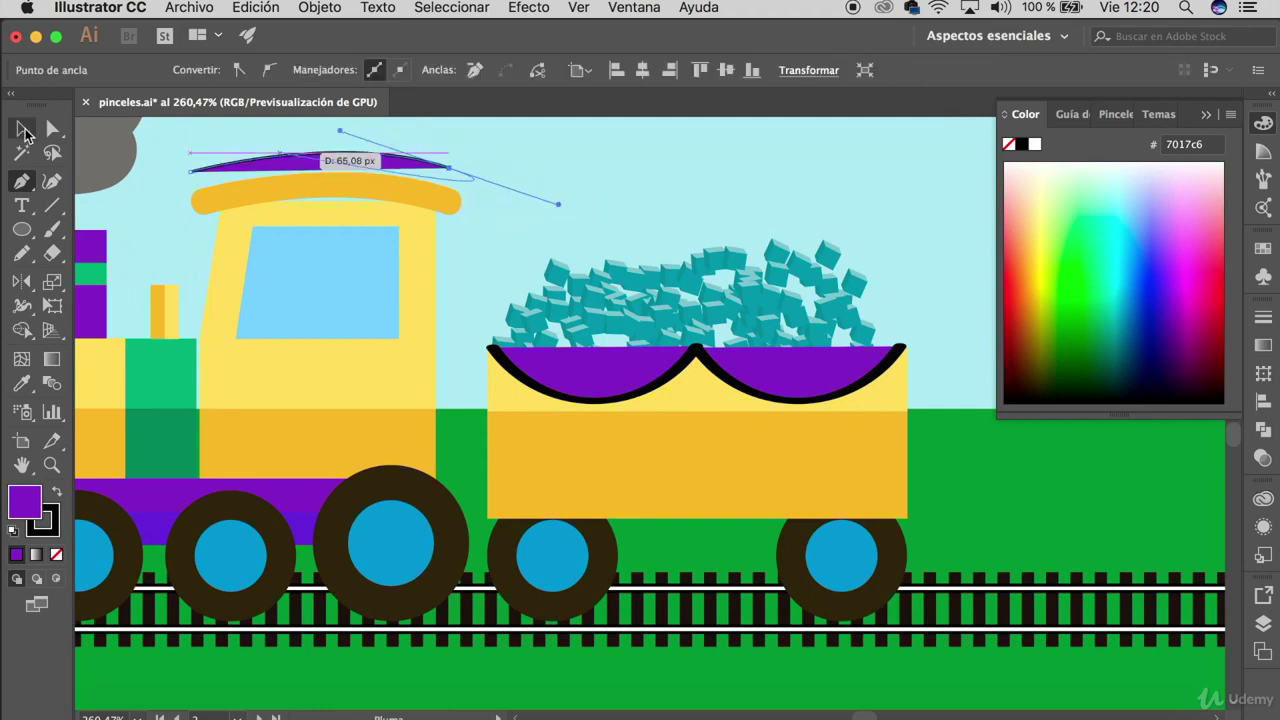
Make the new arc an unfilled purple outline, then select the yellow roof.
left_click(24, 130)
left_click(208, 123)
left_click(333, 165)
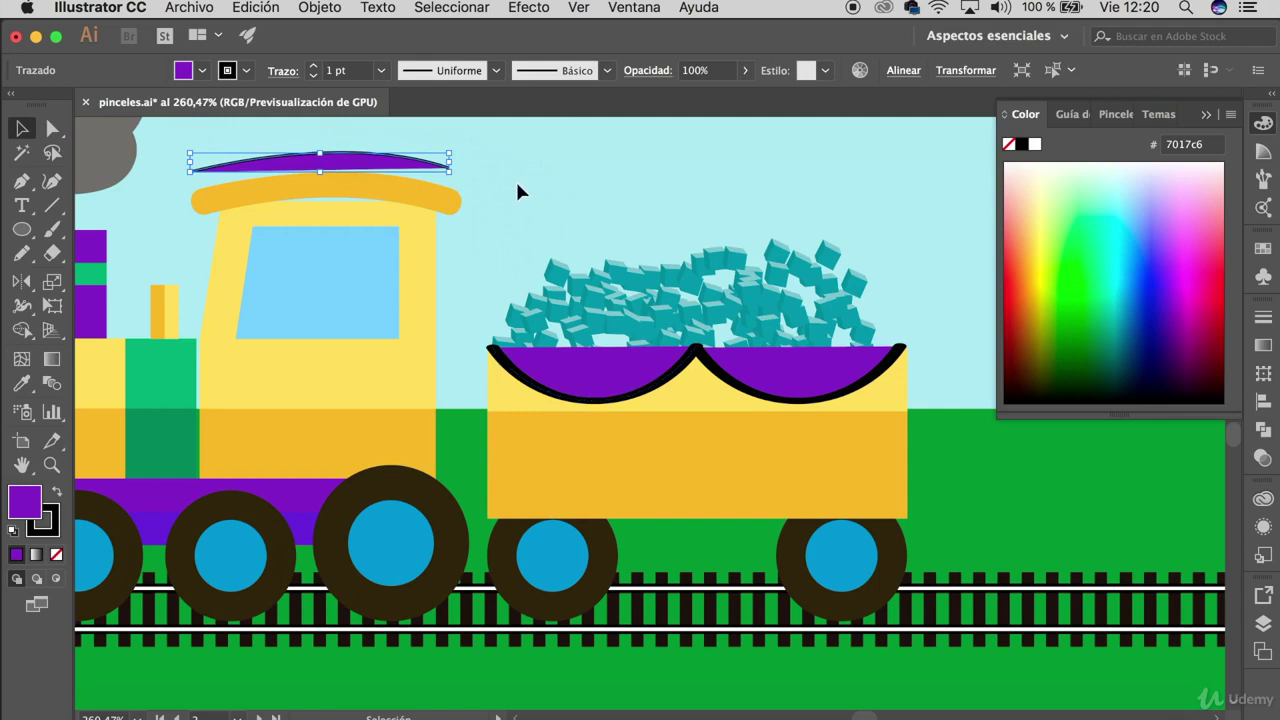
left_click(57, 491)
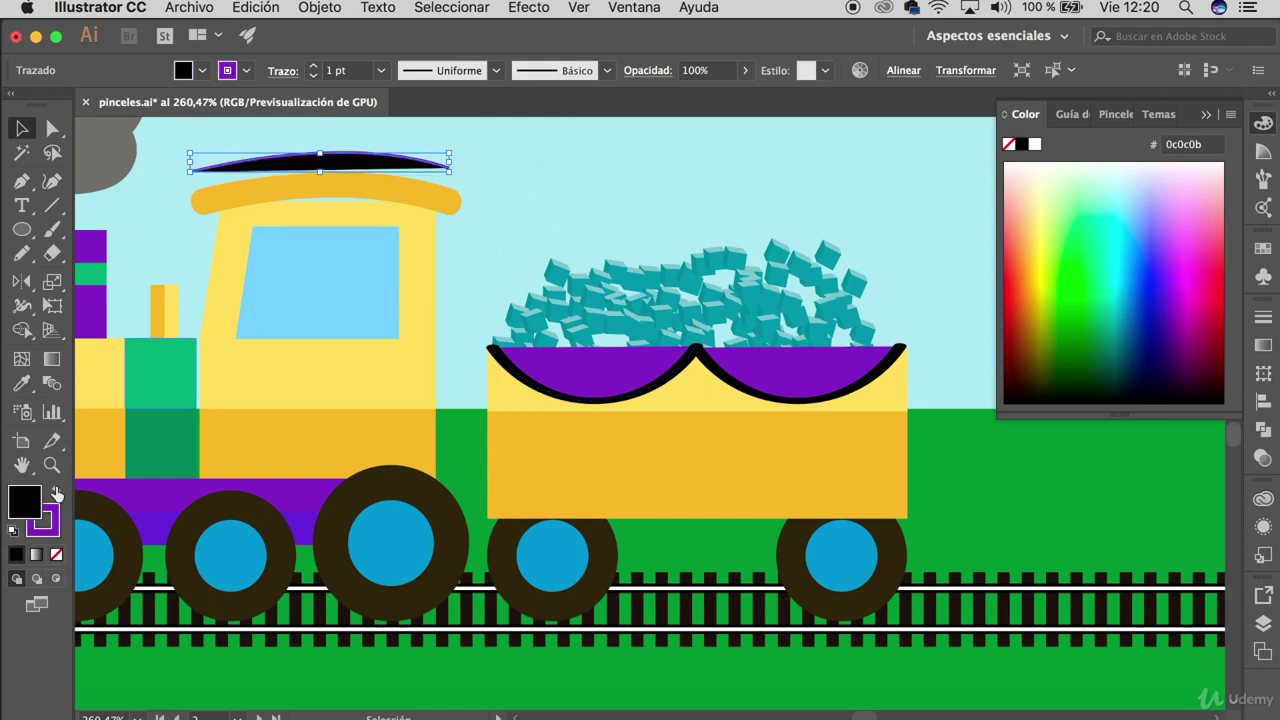
key("slash")
left_click(165, 228)
left_click(226, 199)
Check the roof's stroke colour eab828 and dismiss the colour picker without changes.
double_click(42, 519)
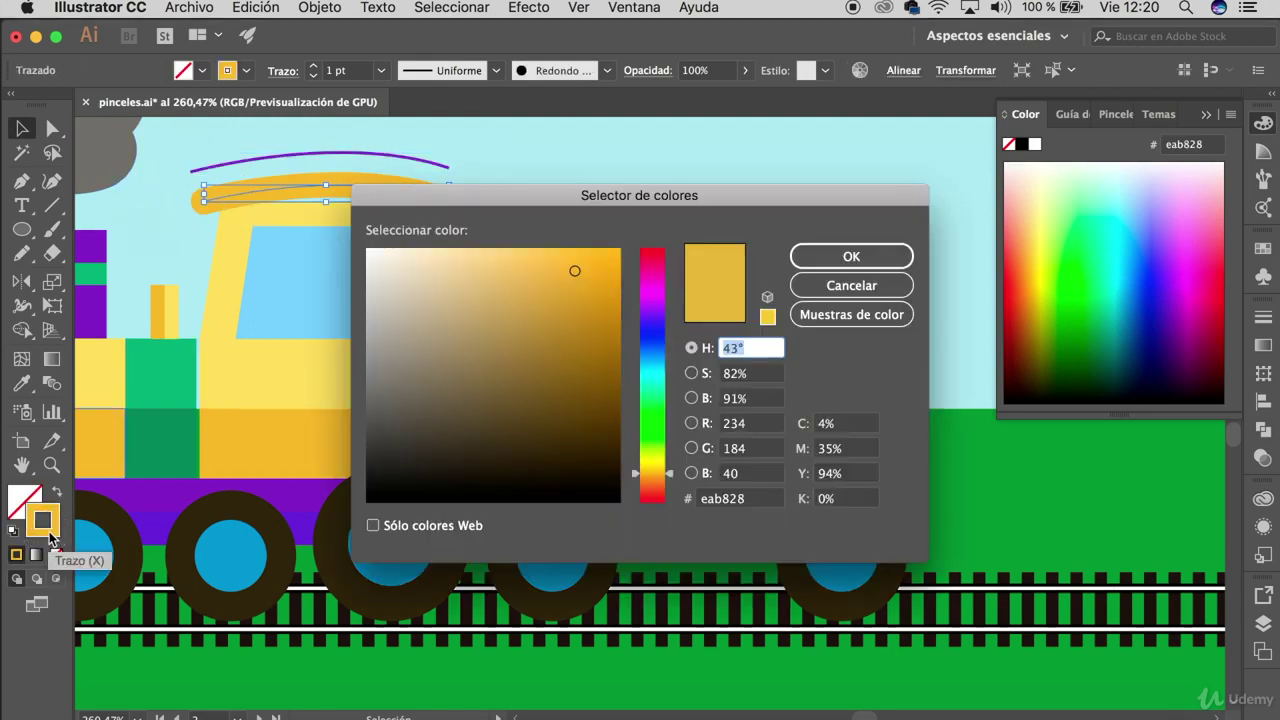
double_click(722, 498)
key("super+v")
left_click(851, 285)
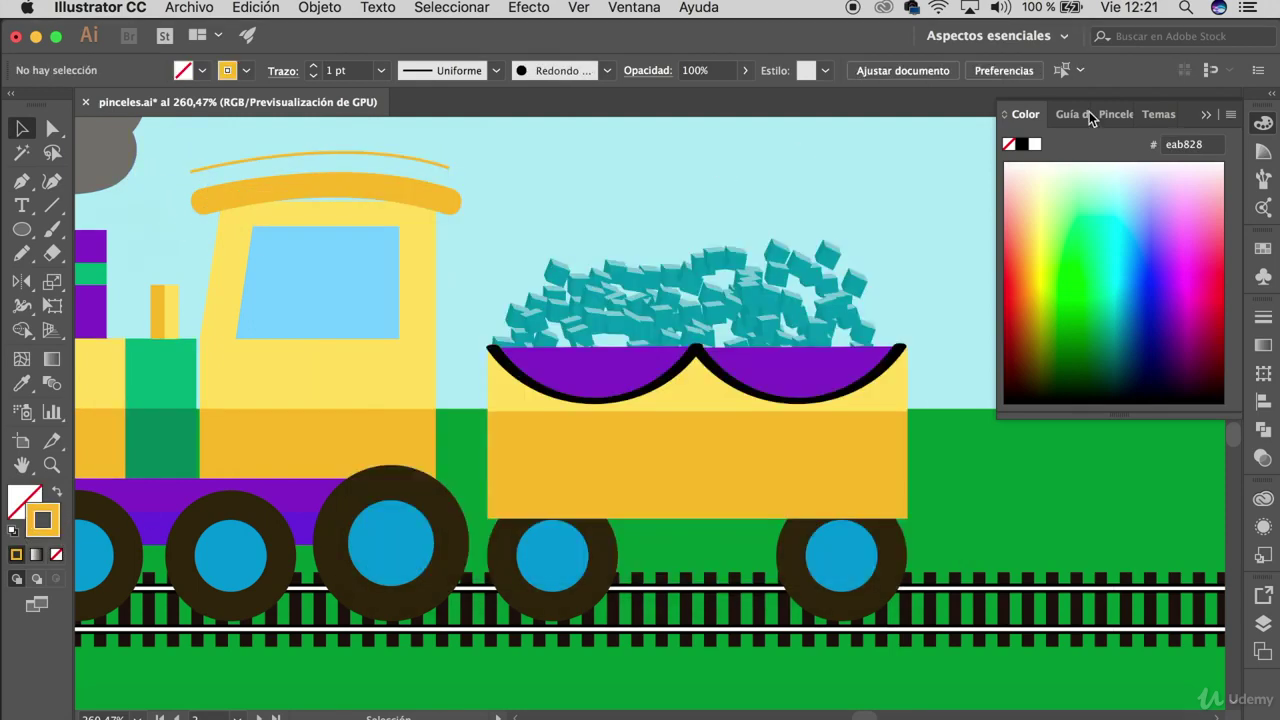
left_click(1205, 115)
Apply the Redondo 10 pt. brush to the thin arc above the roof.
left_click(1263, 176)
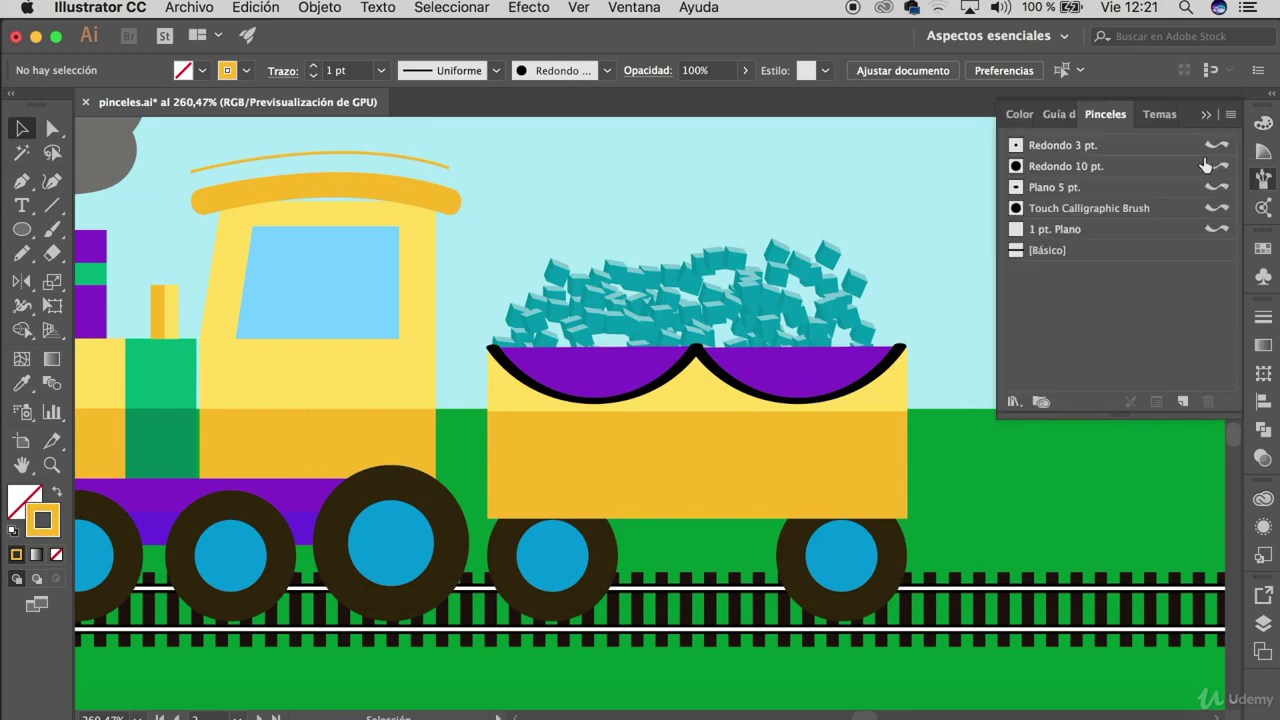
left_click(392, 195)
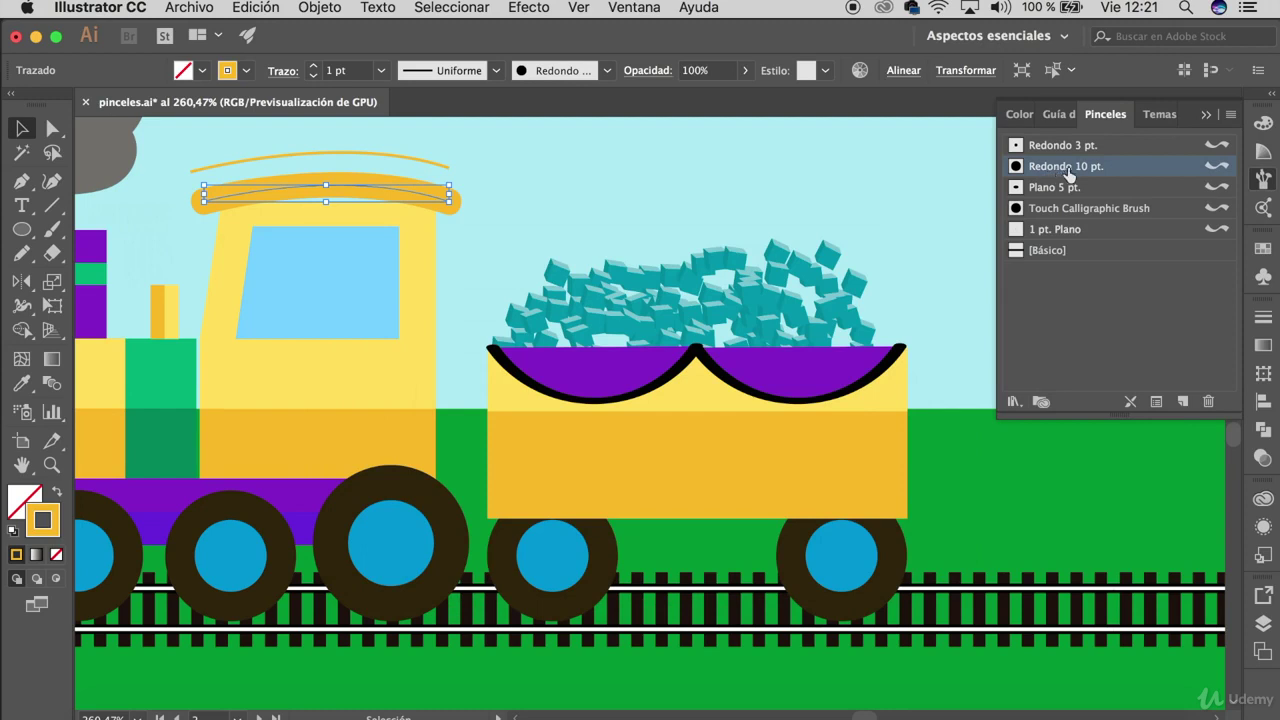
left_click(678, 190)
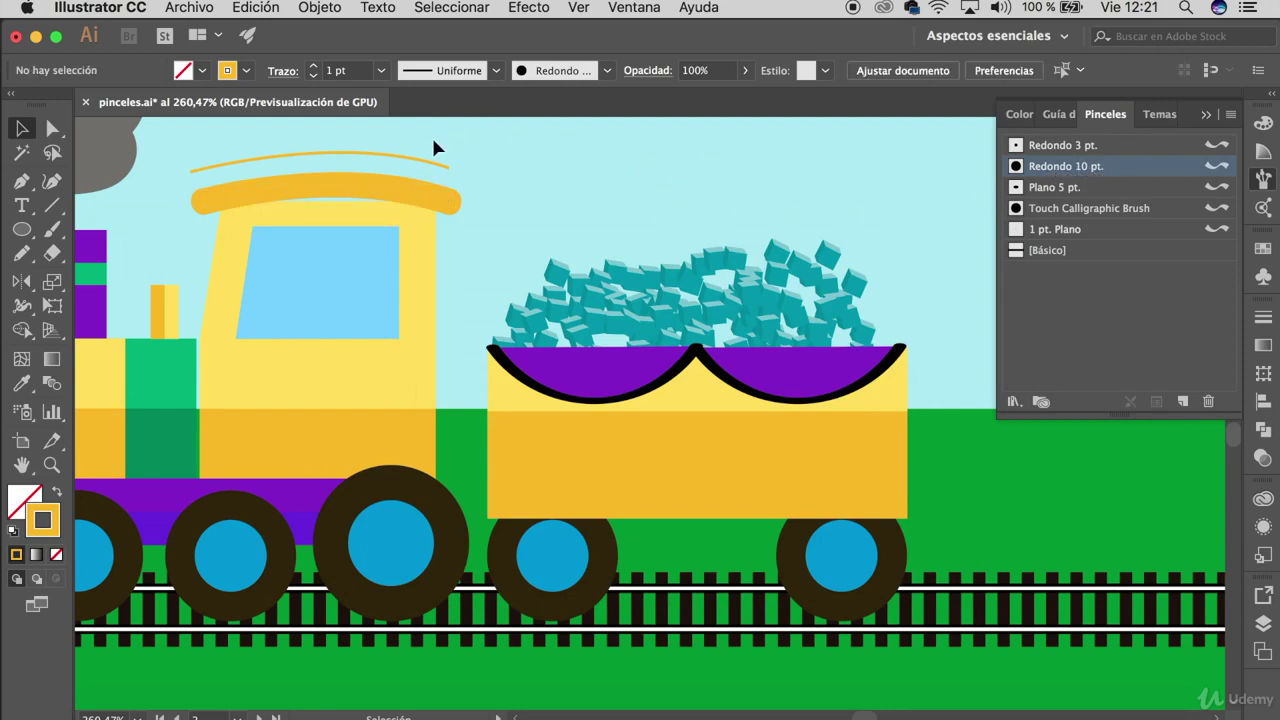
left_click(423, 162)
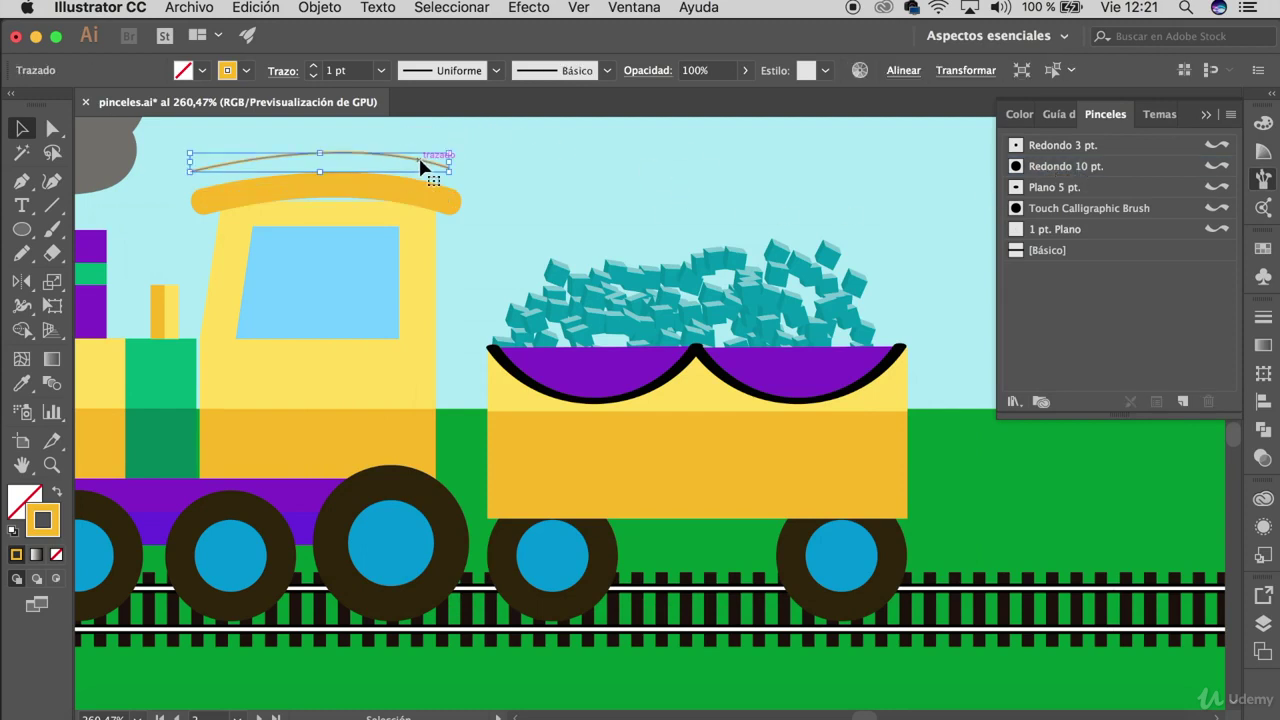
left_click(1110, 168)
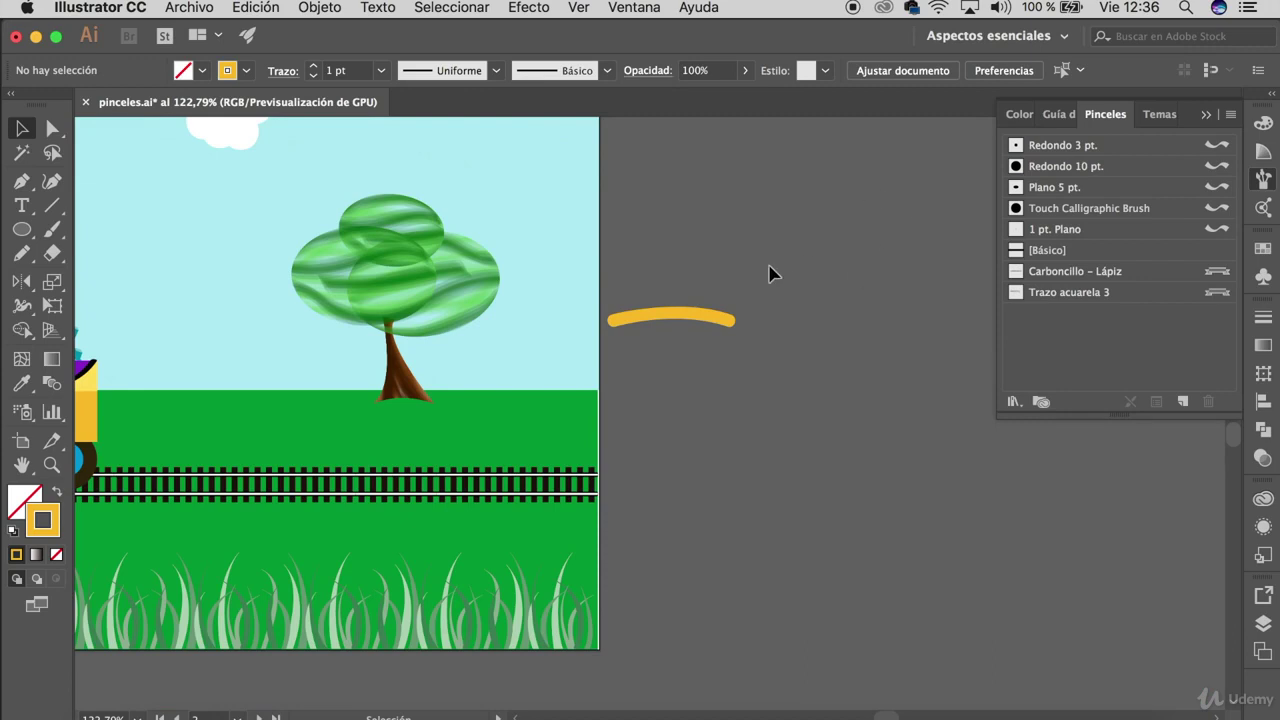
Give the yellow stroke Redondo 10 pt. and begin a new calligraphic brush.
left_click(1095, 171)
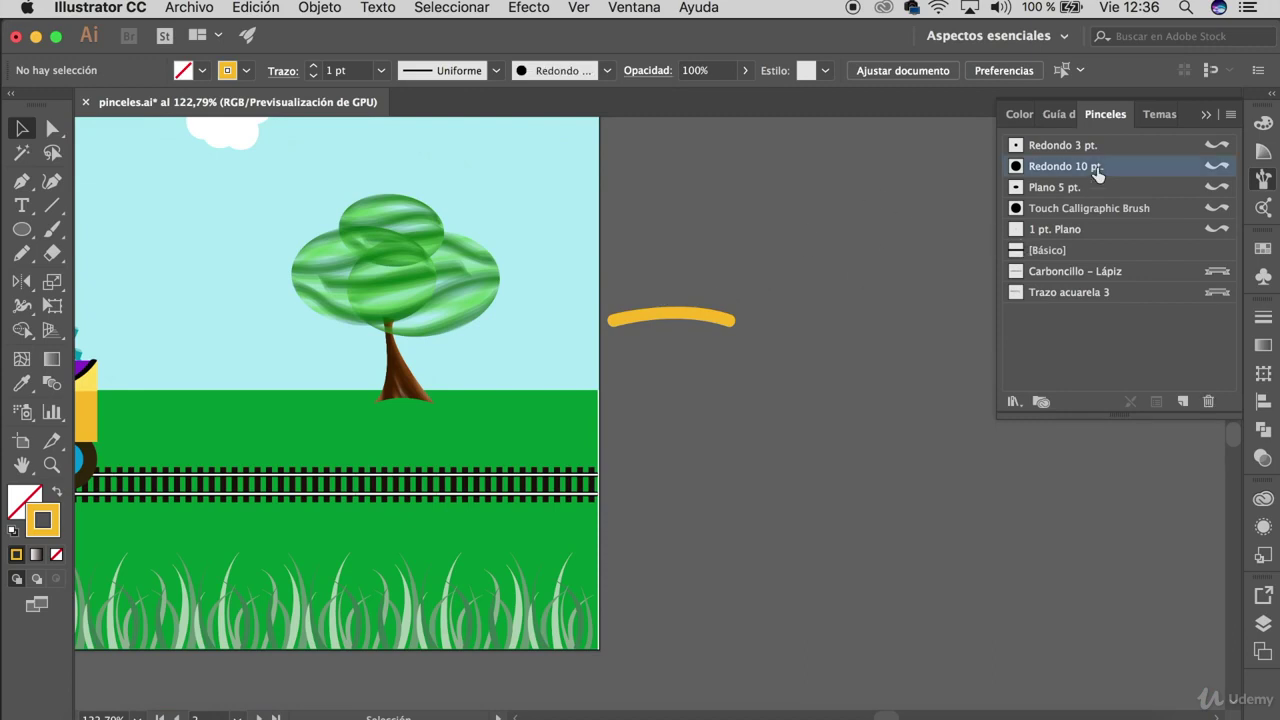
left_click(675, 319)
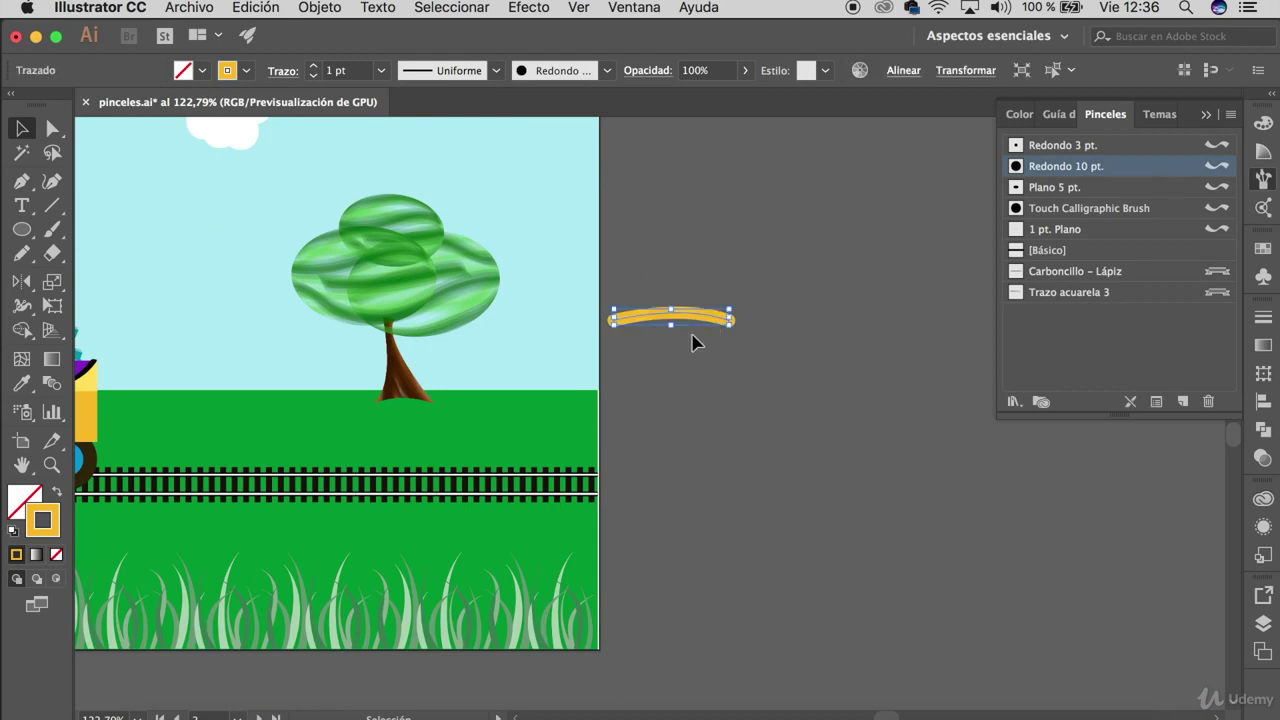
left_click(685, 264)
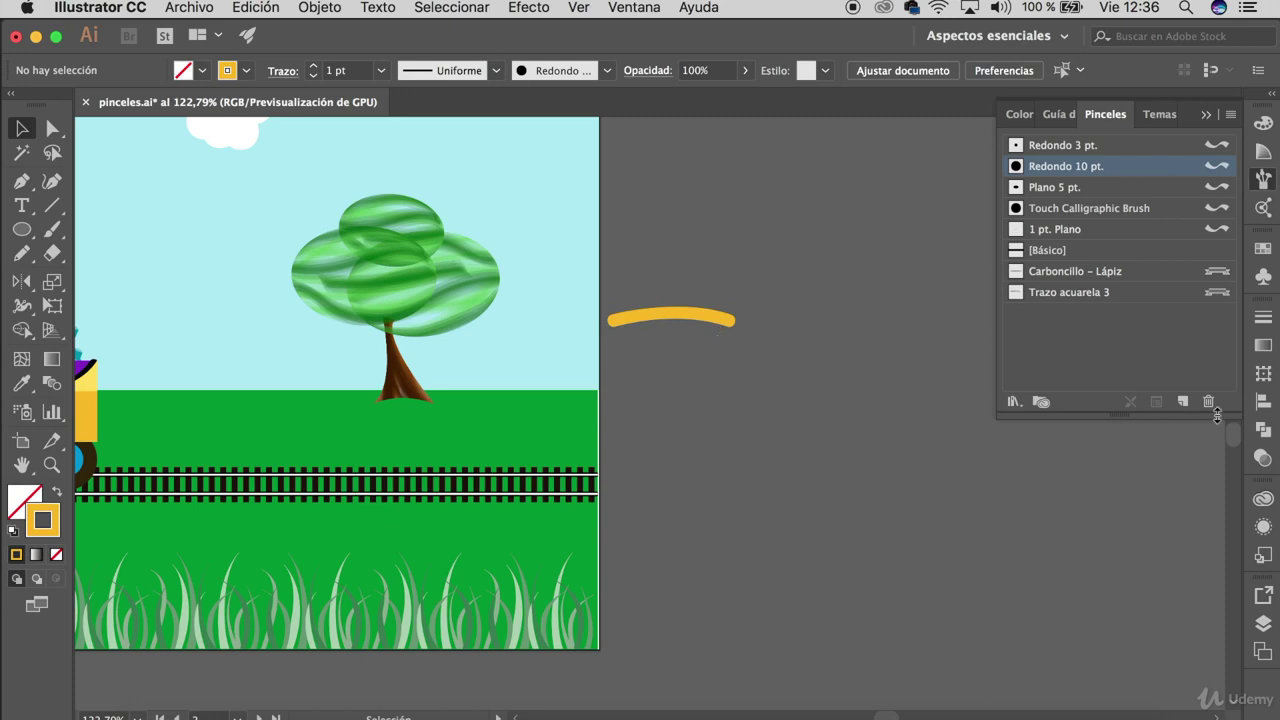
left_click(1182, 401)
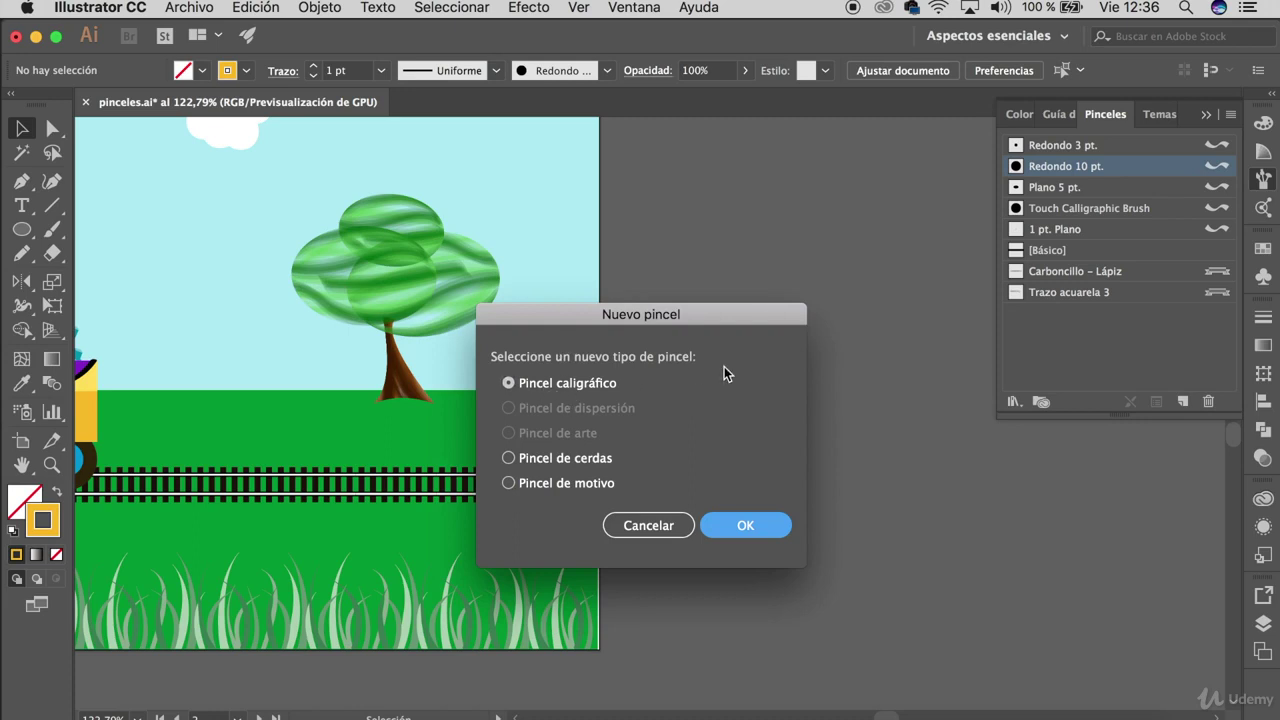
Define a custom-named calligraphic brush with angle -64°, roundness 43% and size 48 pt.
left_click(751, 527)
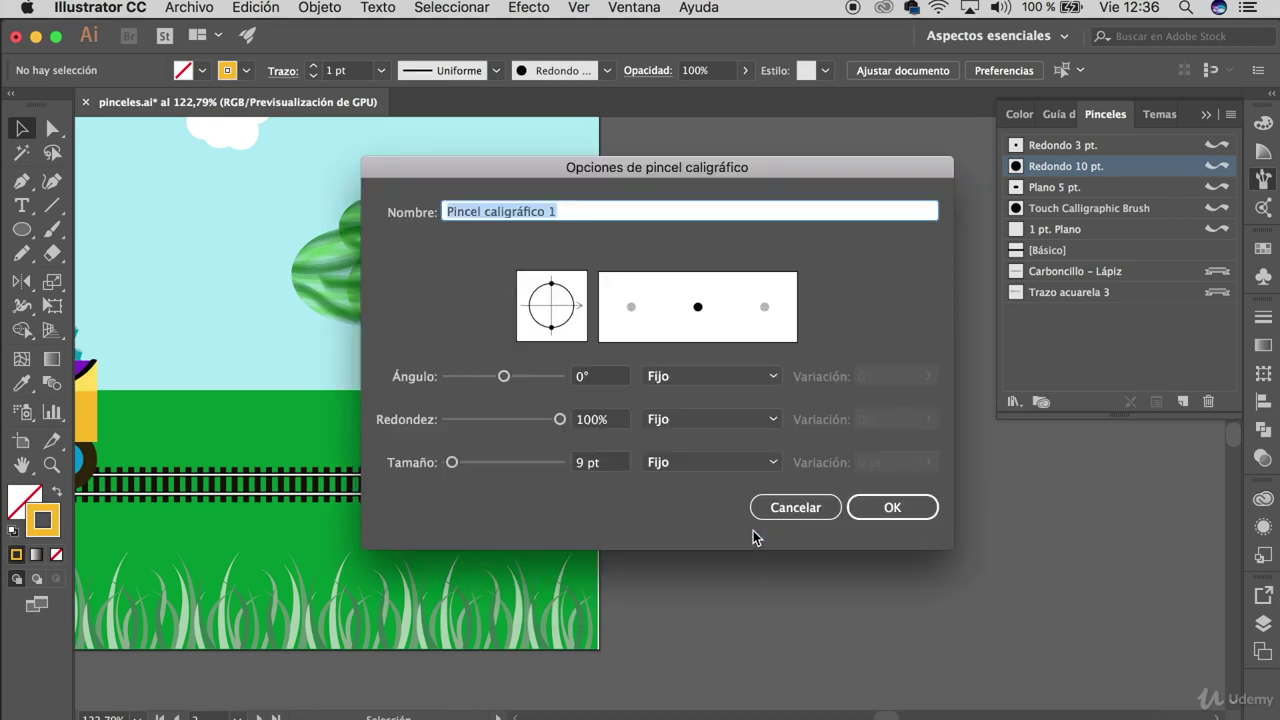
left_click(596, 210)
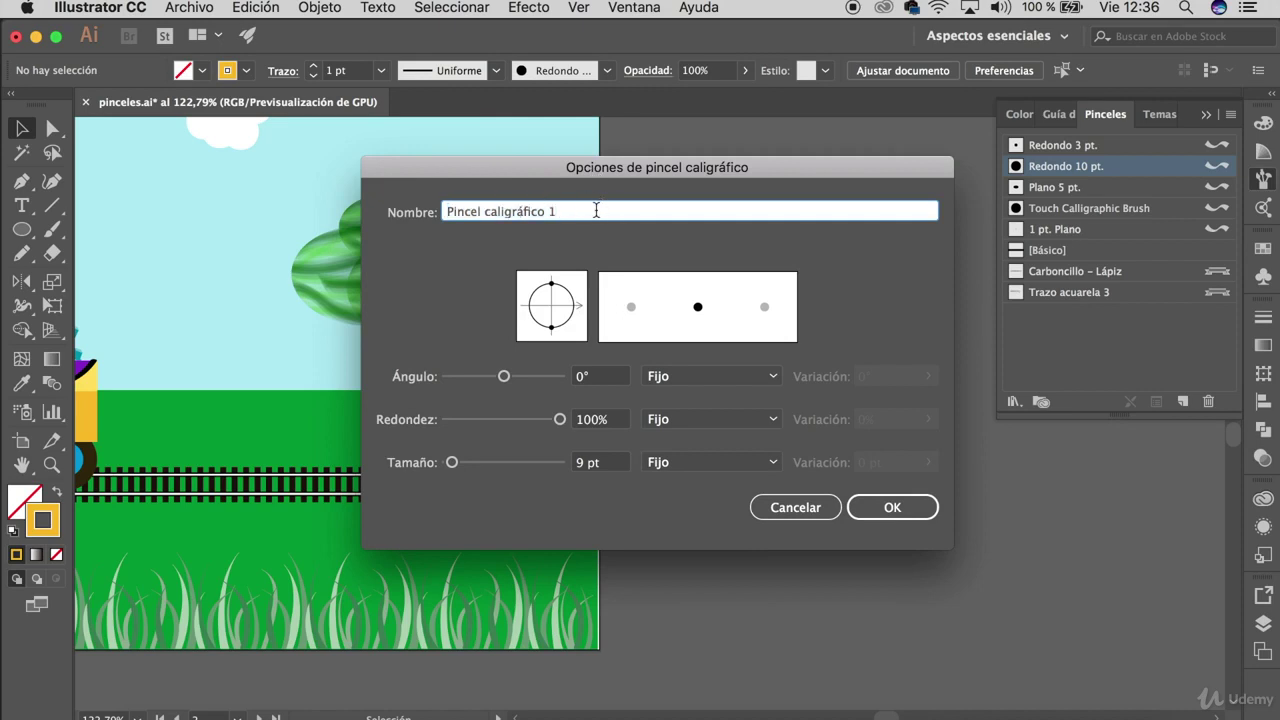
key("BackSpace")
type("personalizad")
left_click_drag(548, 211, 666, 209)
key("BackSpace")
left_click_drag(504, 376, 483, 376)
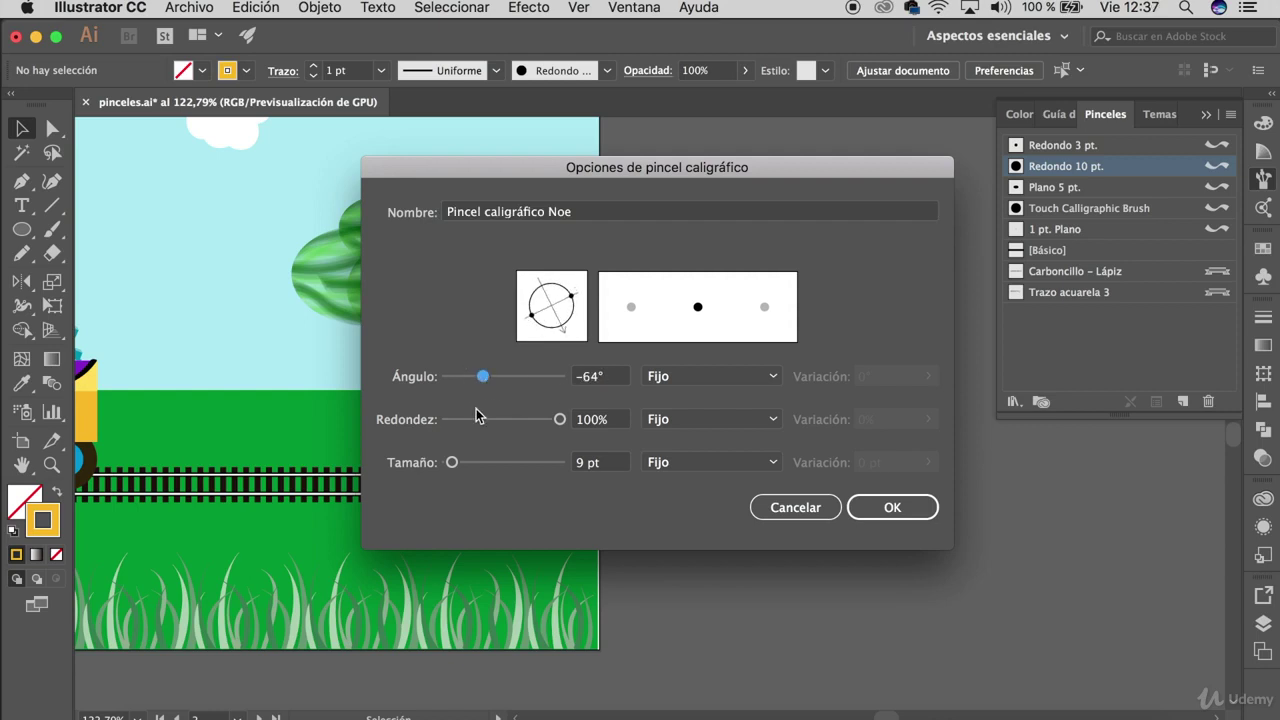
left_click_drag(558, 421, 493, 419)
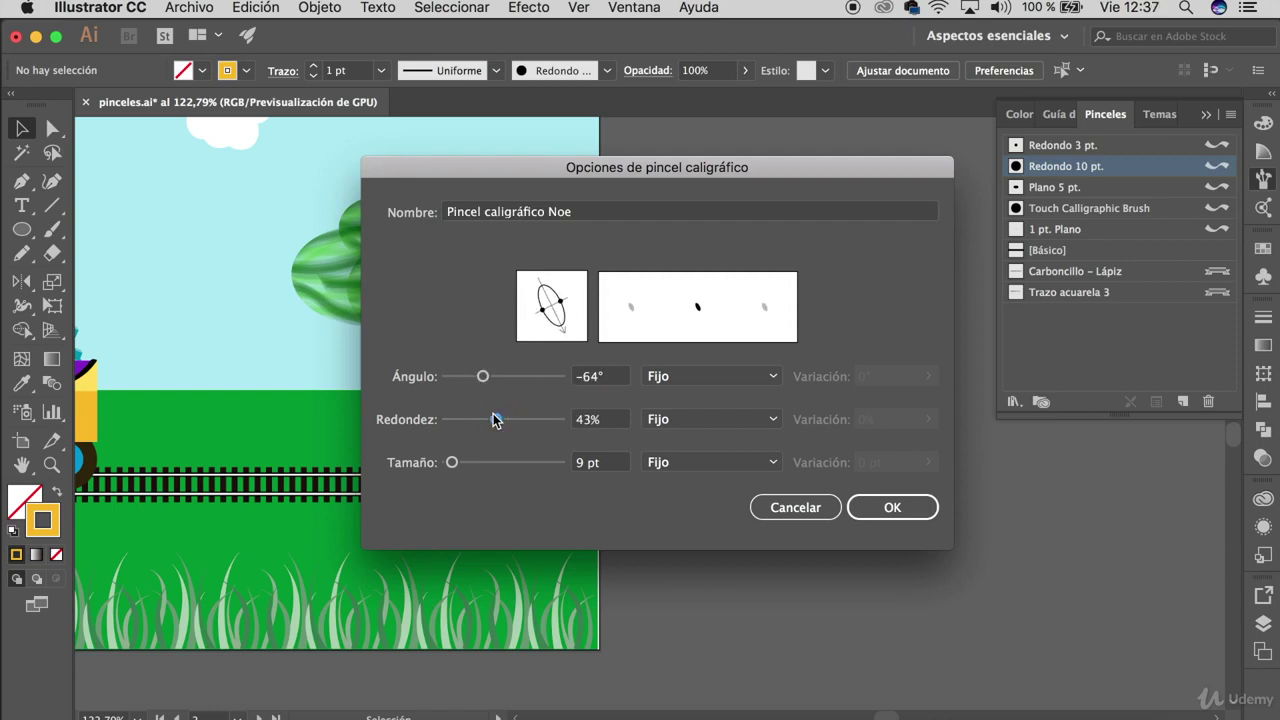
left_click_drag(455, 468, 475, 472)
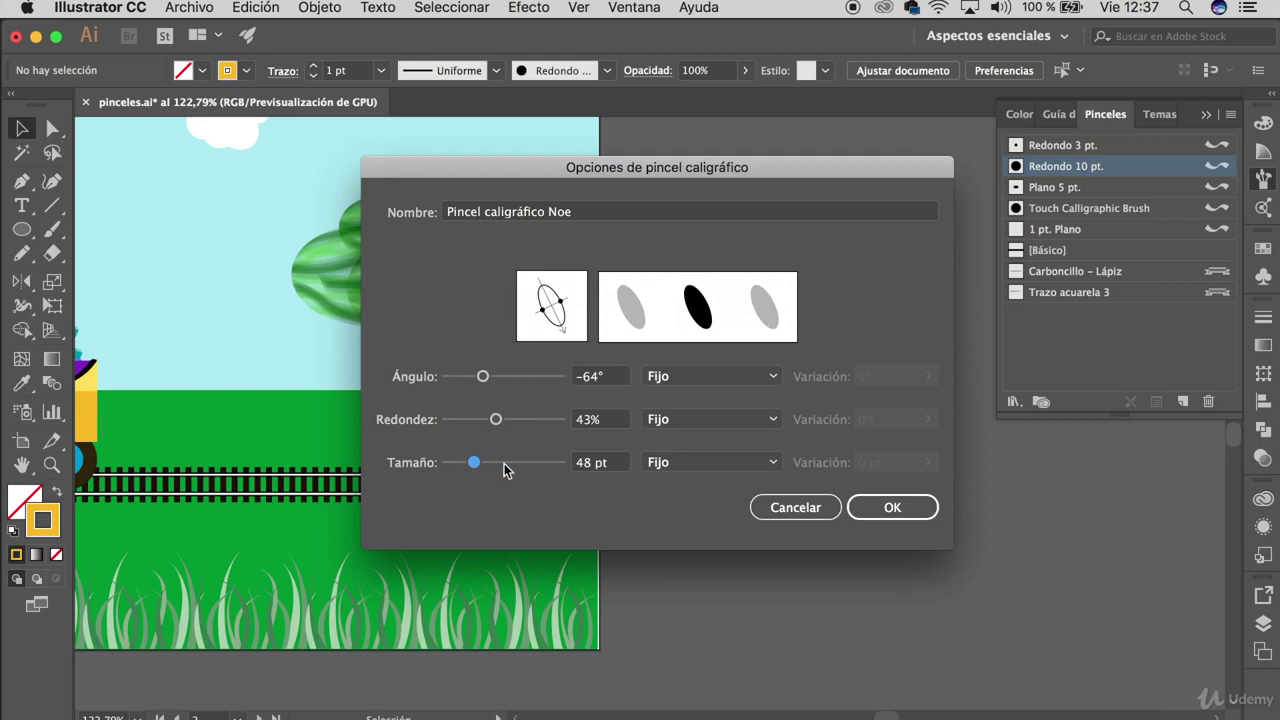
Save the new brush, apply it to the yellow stroke, and shift the stroke right.
left_click(889, 508)
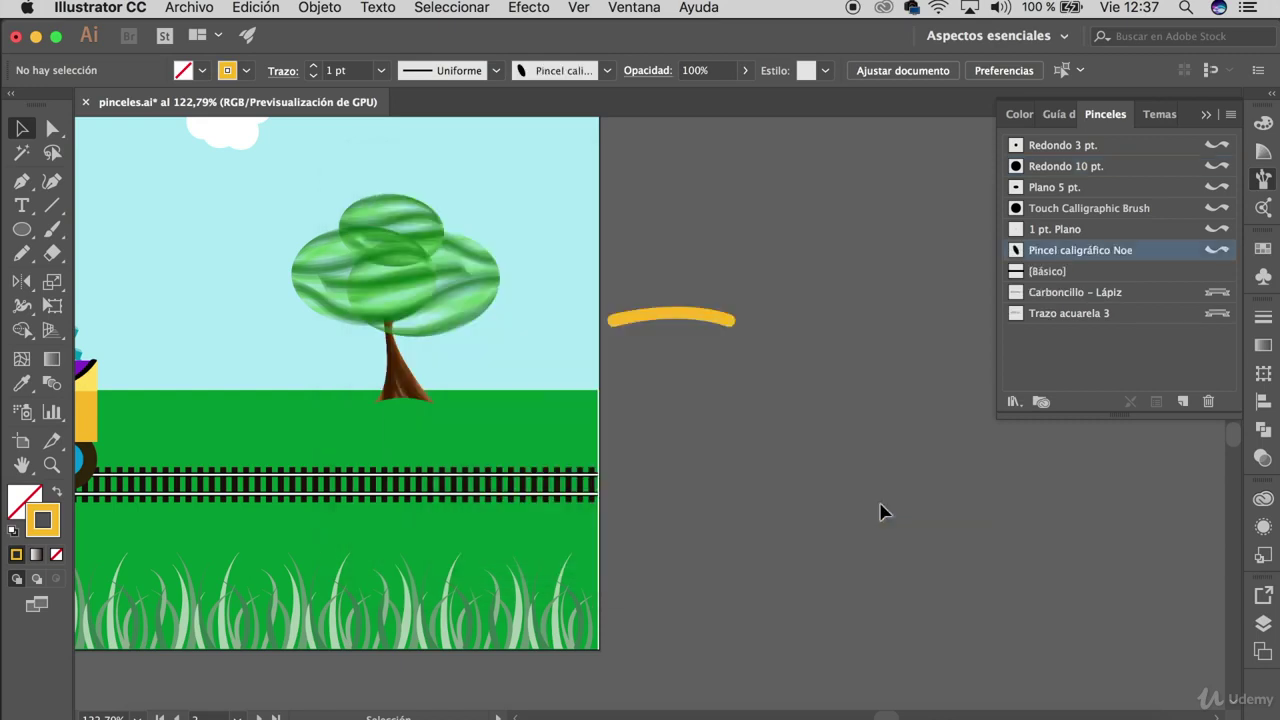
left_click(660, 322)
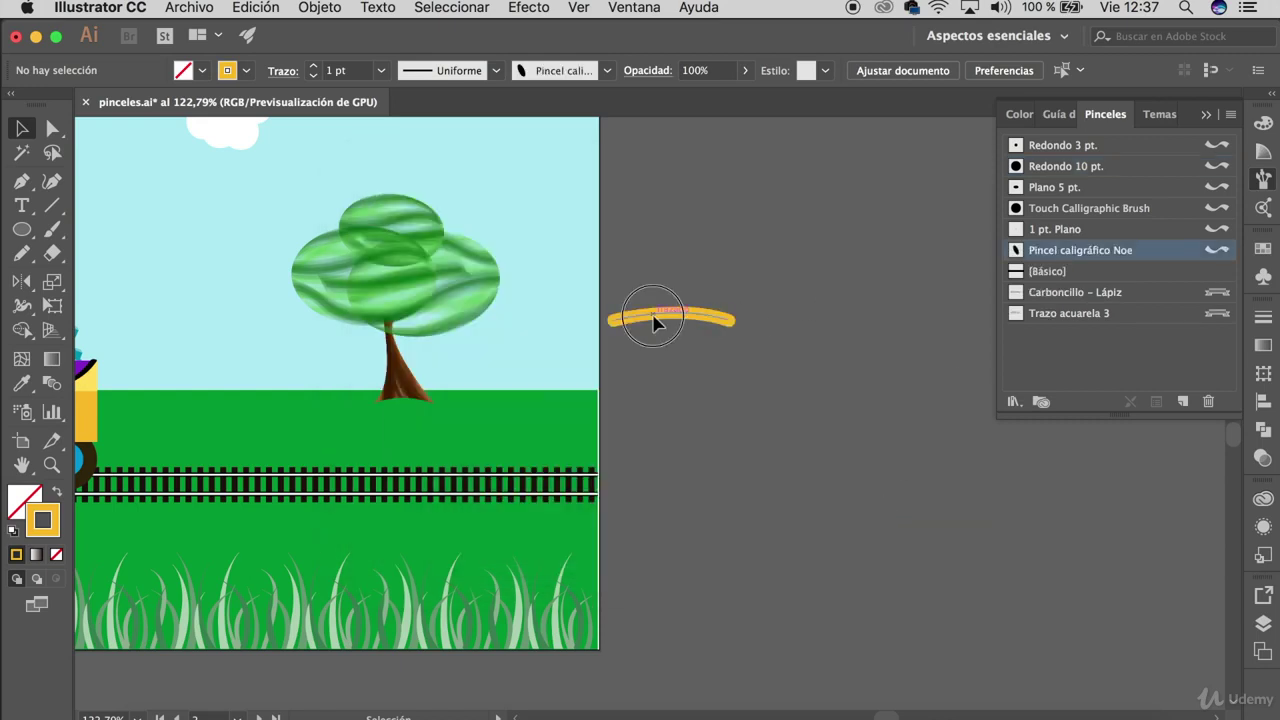
left_click(1084, 249)
left_click(758, 247)
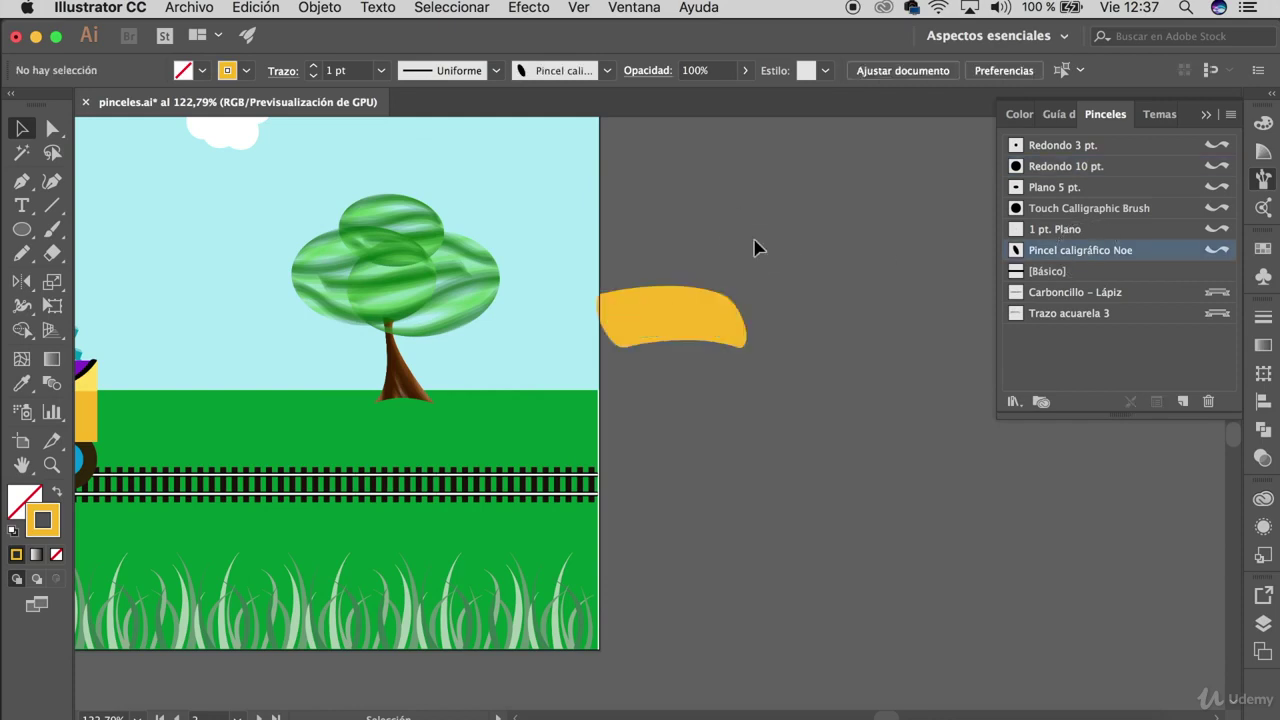
left_click_drag(707, 318, 782, 320)
left_click(762, 267)
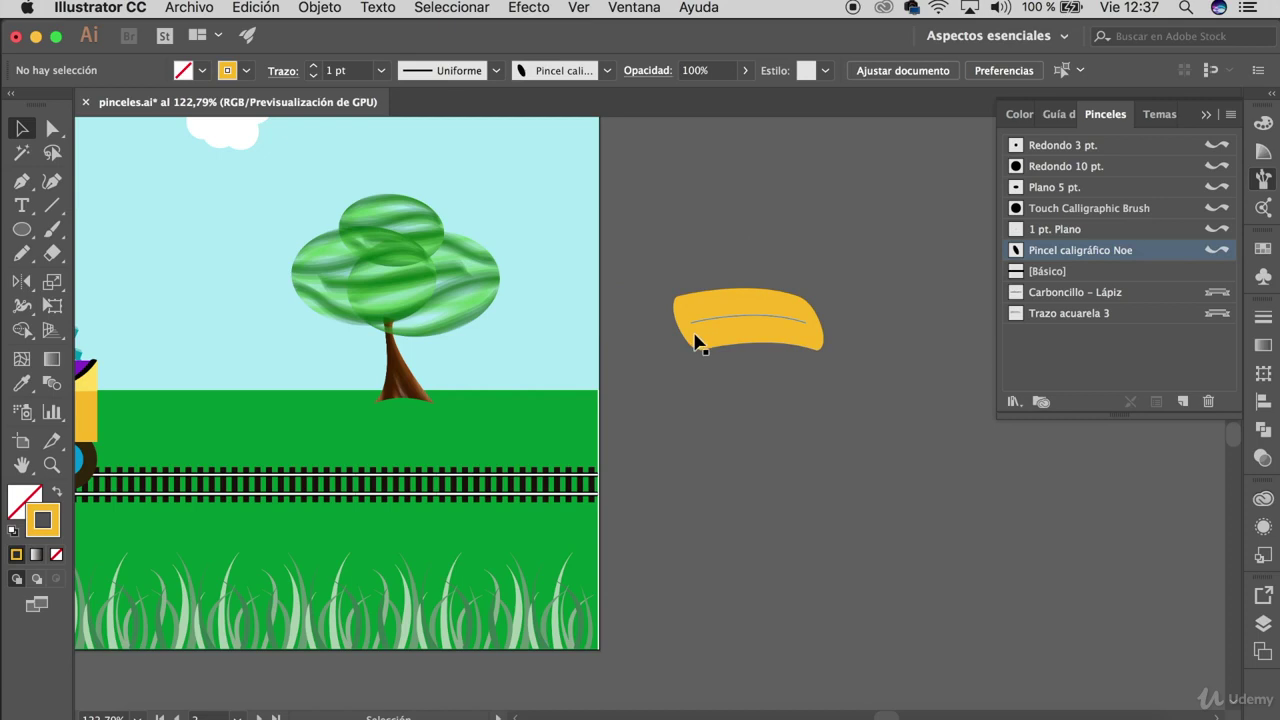
Paint a hook-shaped yellow stroke below the first with the Paintbrush.
key("b")
left_click_drag(712, 432, 664, 515)
left_click(21, 128)
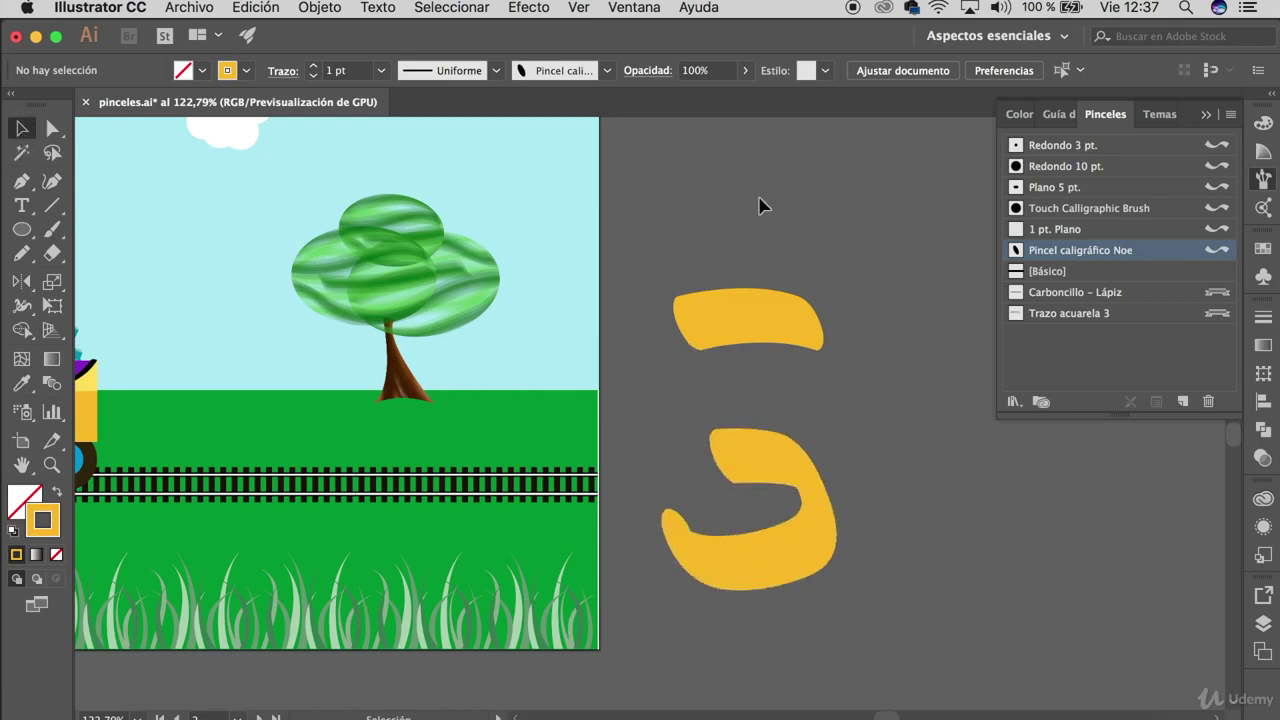
left_click(1104, 170)
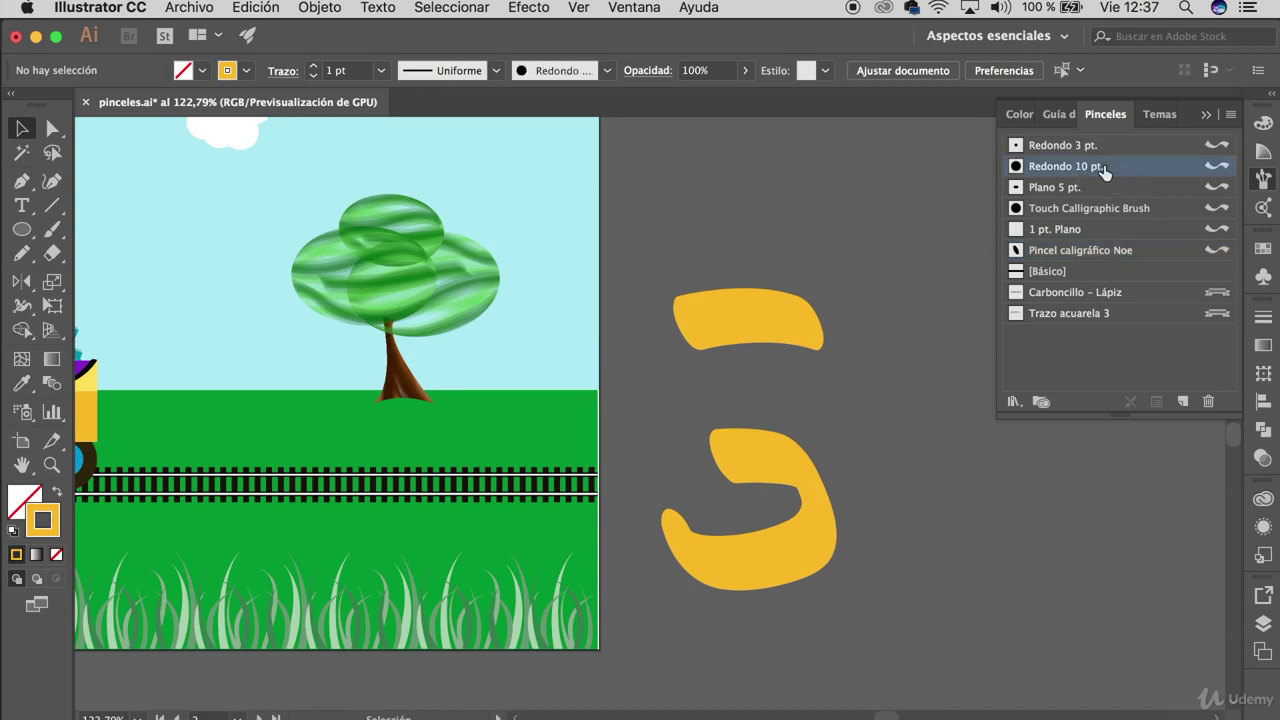
Review Redondo 10 pt. settings, undo the yellow practice strokes, and delete the custom brush.
double_click(1020, 168)
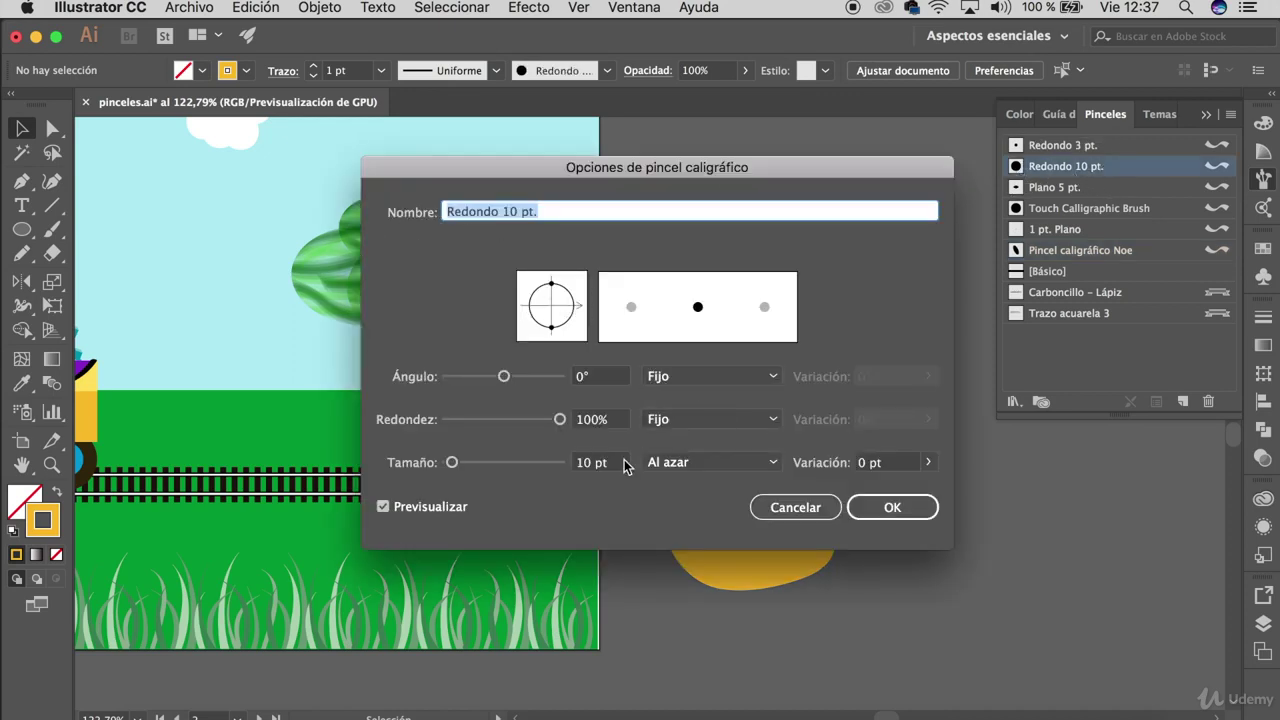
left_click(893, 507)
key("super+z")
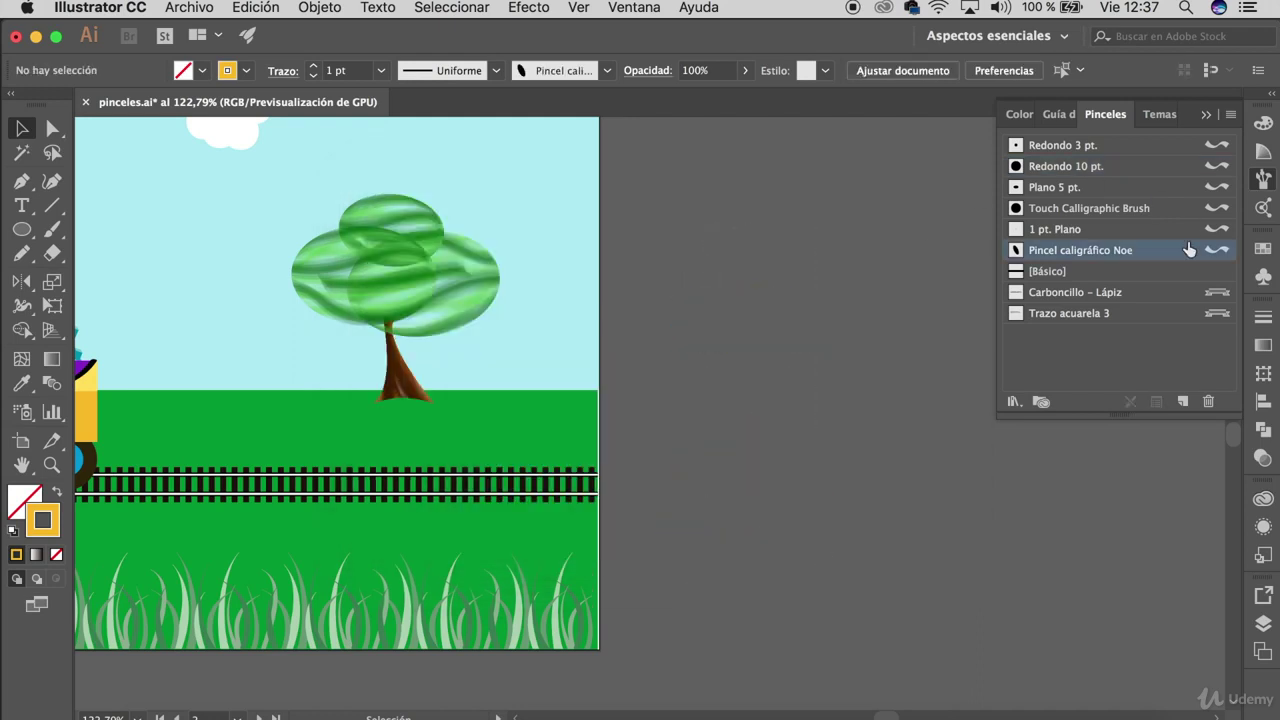
left_click(1209, 402)
Confirm deletion of the custom calligraphic brush, then select and deselect the grass.
left_click(770, 410)
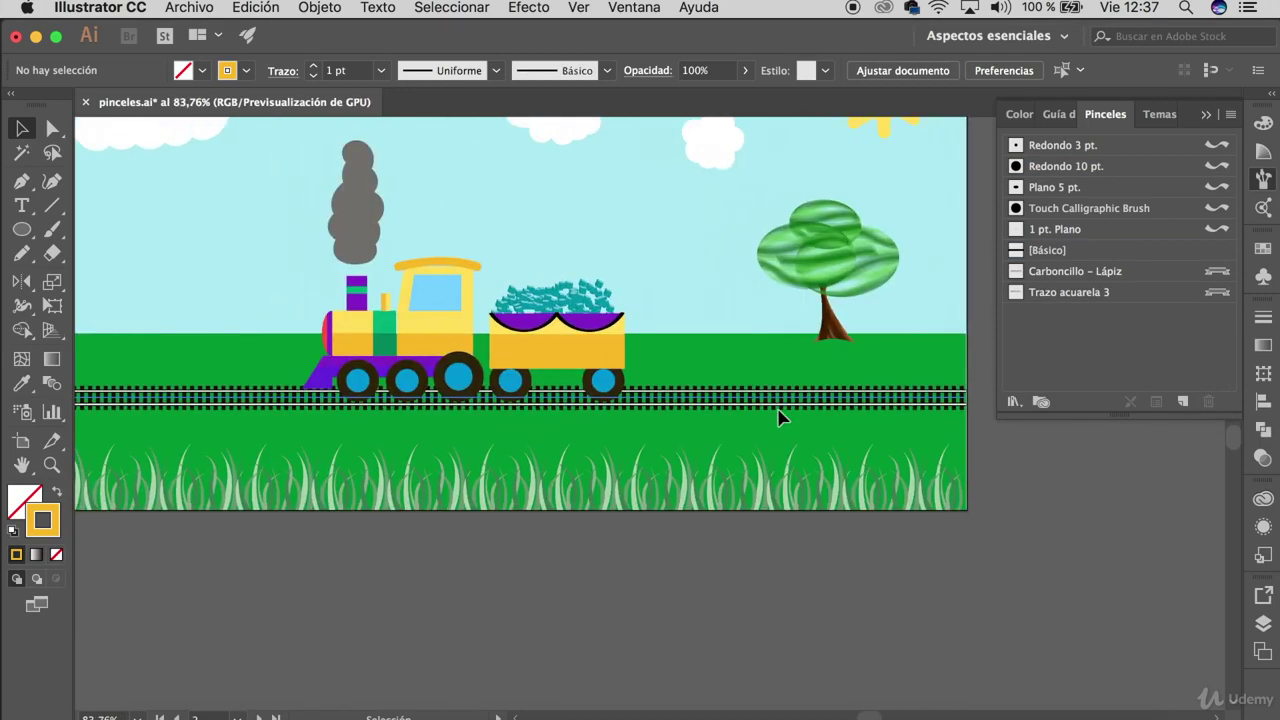
left_click(528, 488)
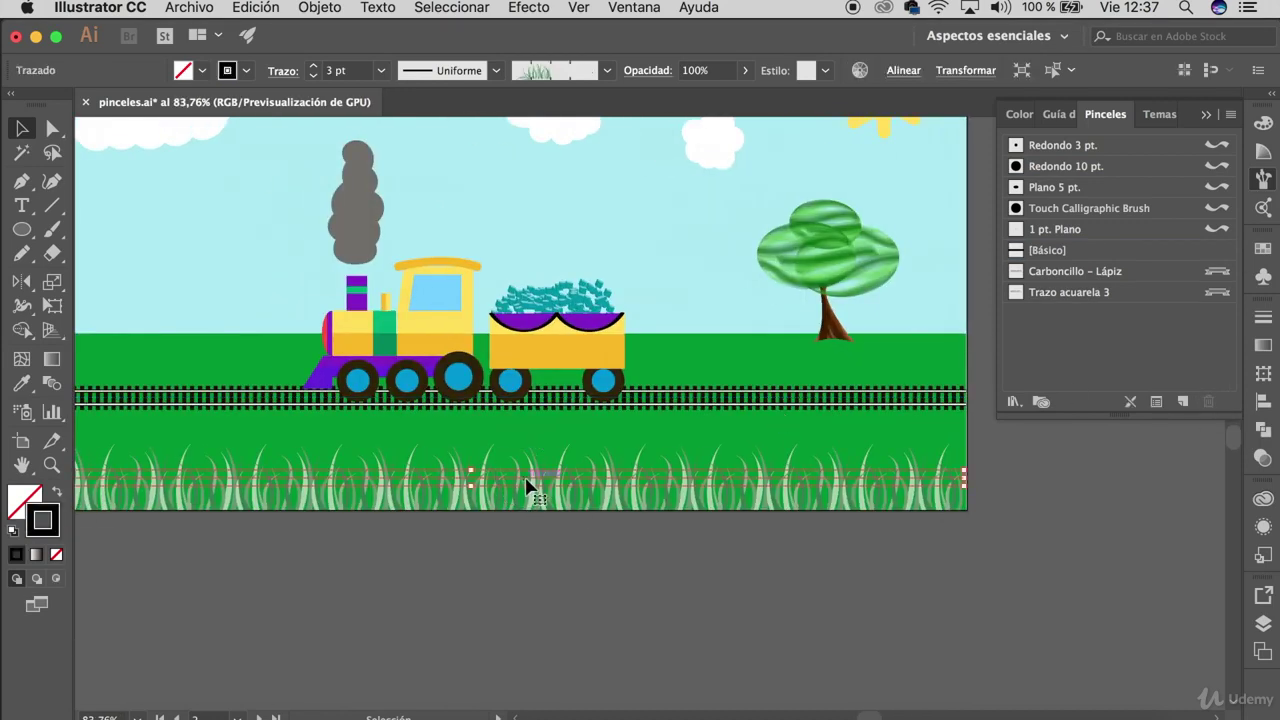
left_click(470, 572)
Zoom out, draw a ~1181.5 px horizontal line below the artboard, and open the Brushes menu.
key("super+minus")
left_click(21, 181)
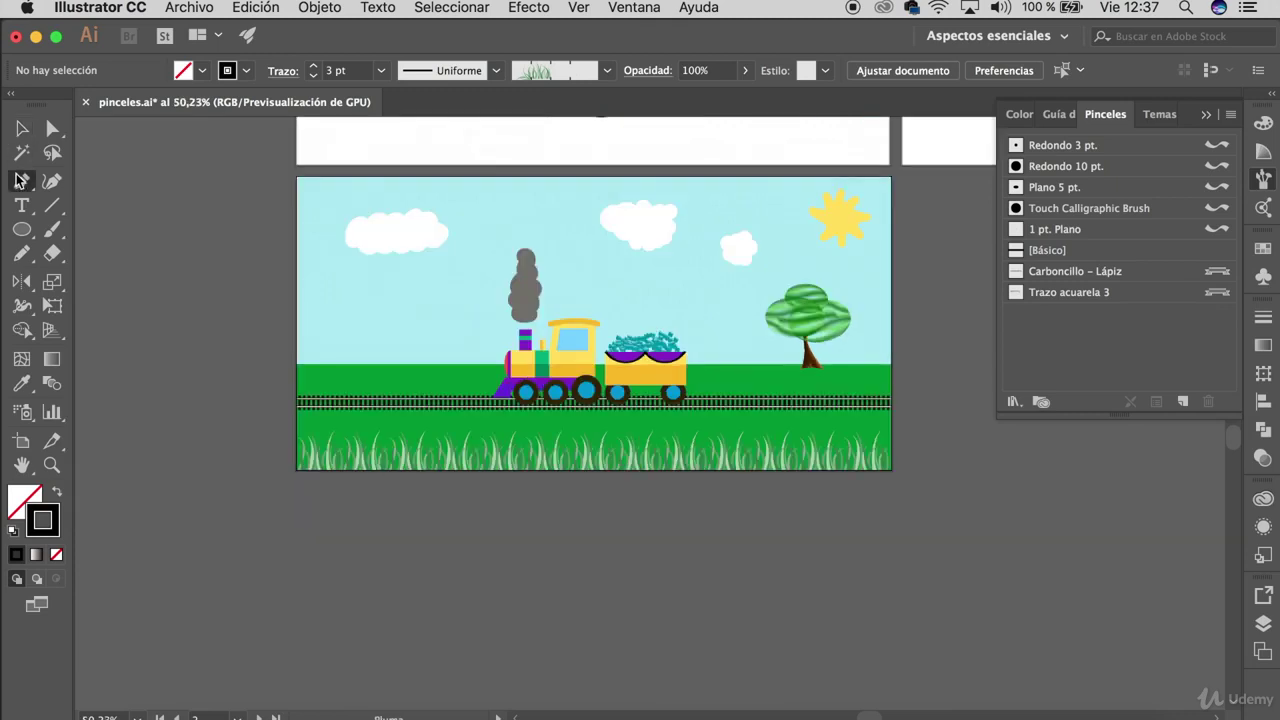
left_click(298, 520)
left_click(891, 520)
key("v")
left_click(1230, 114)
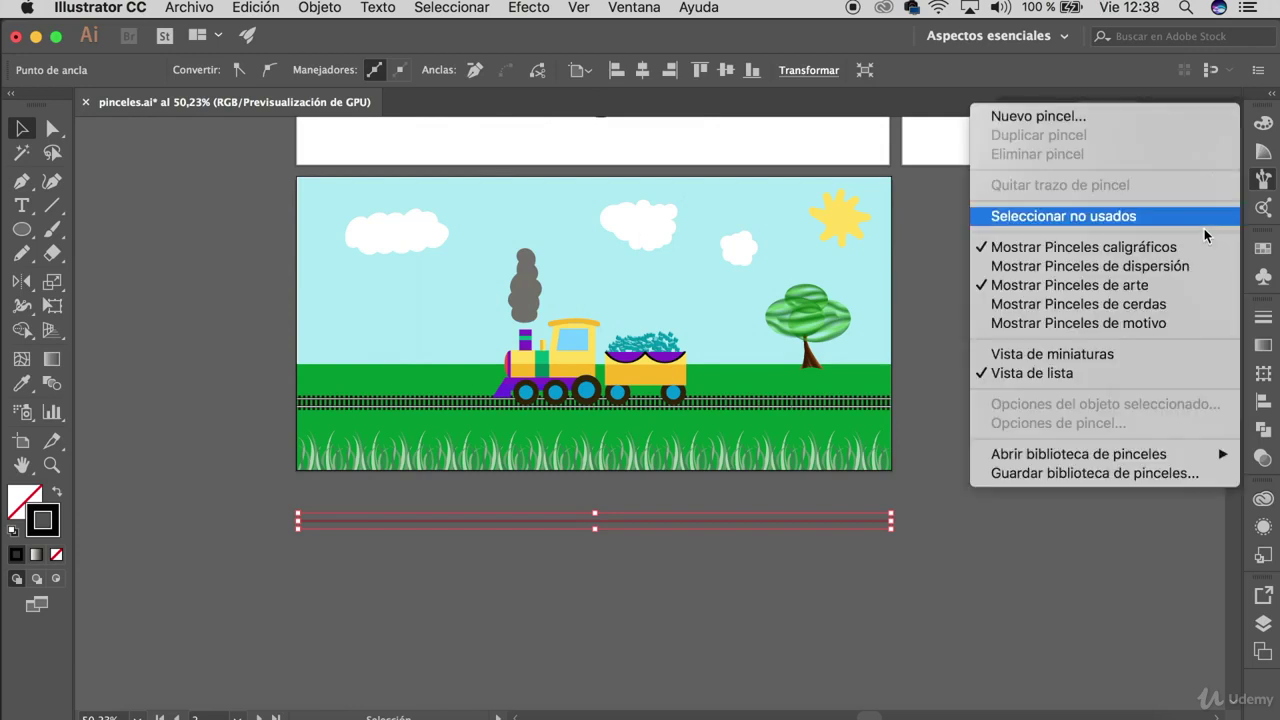
left_click(1182, 322)
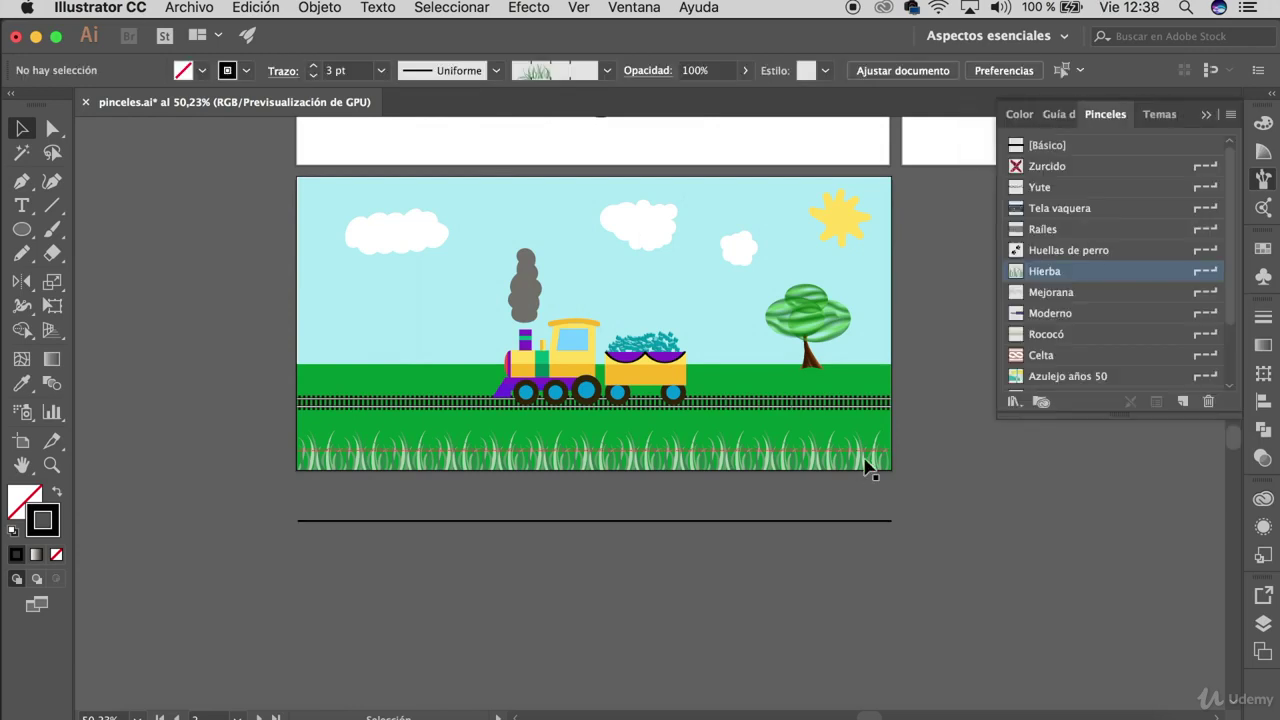
left_click(835, 462)
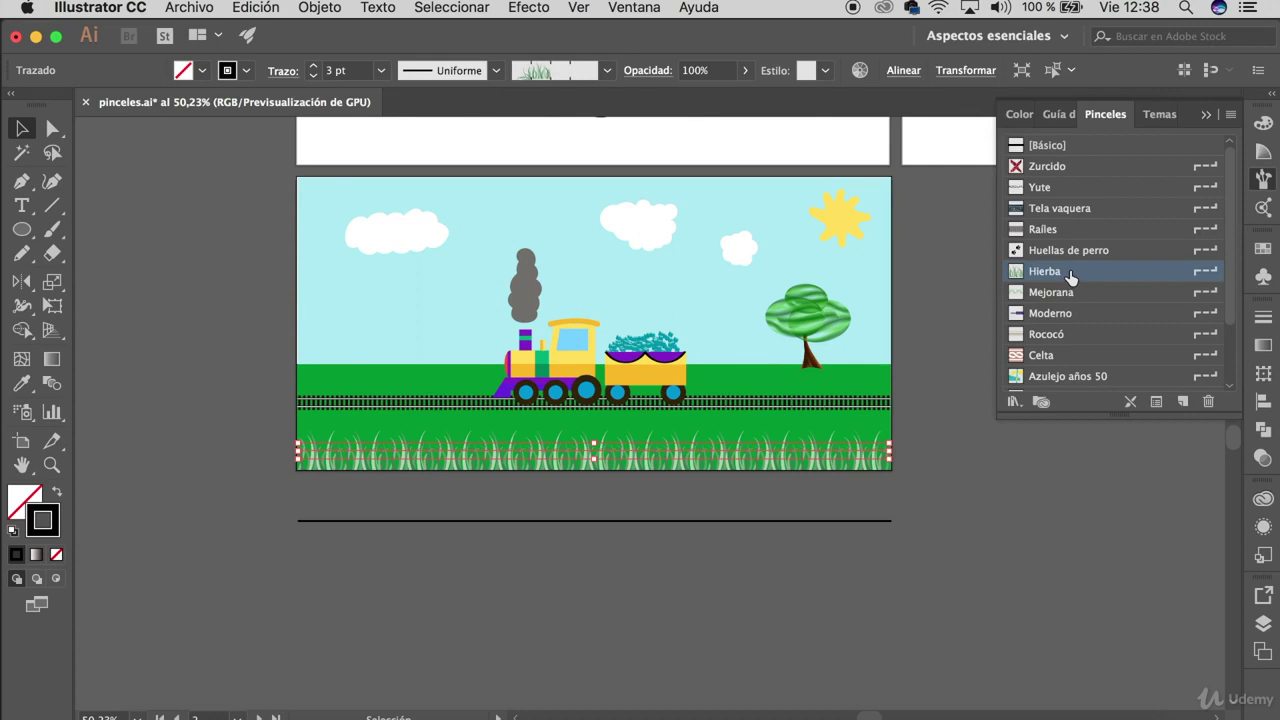
left_click(920, 434)
left_click(862, 408)
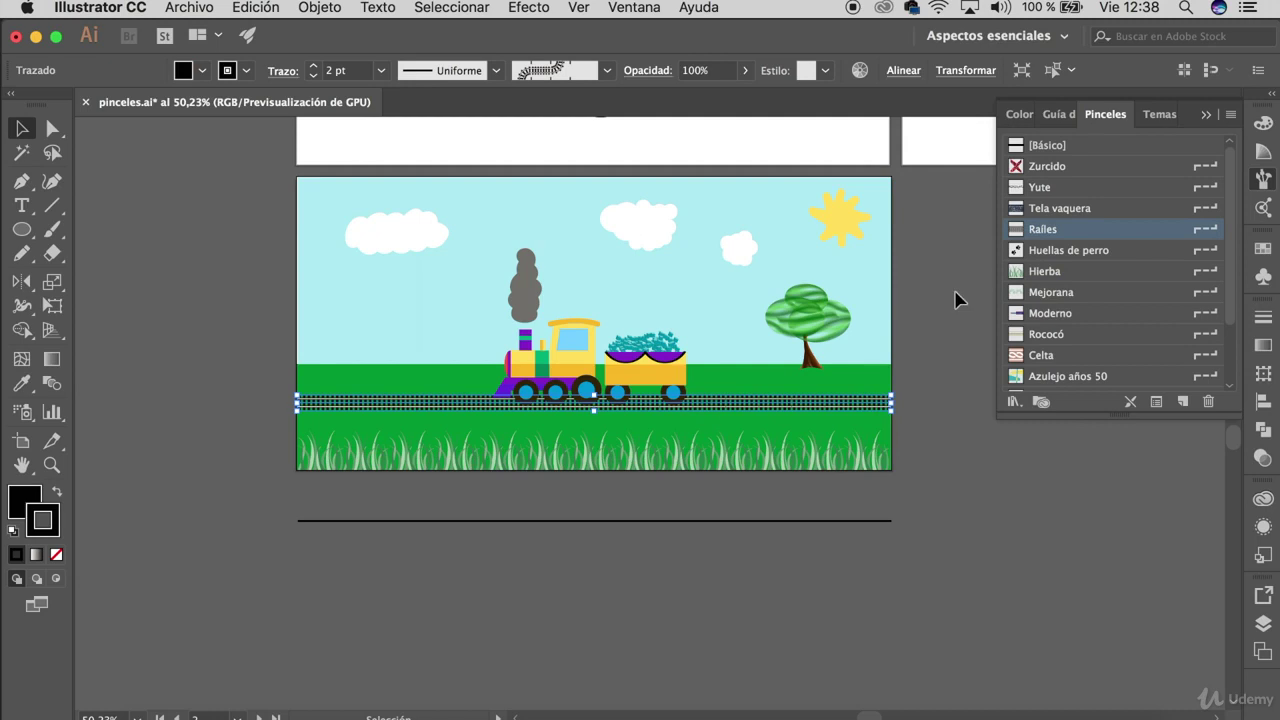
double_click(1090, 229)
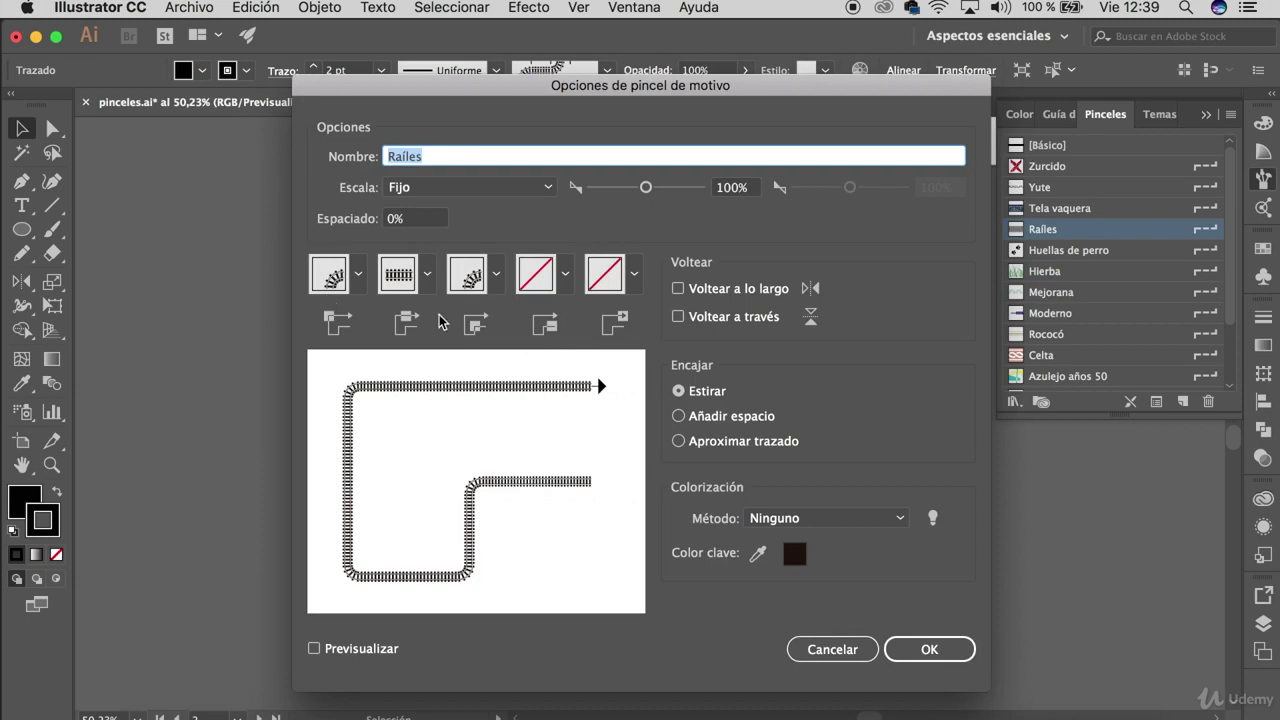
left_click(929, 649)
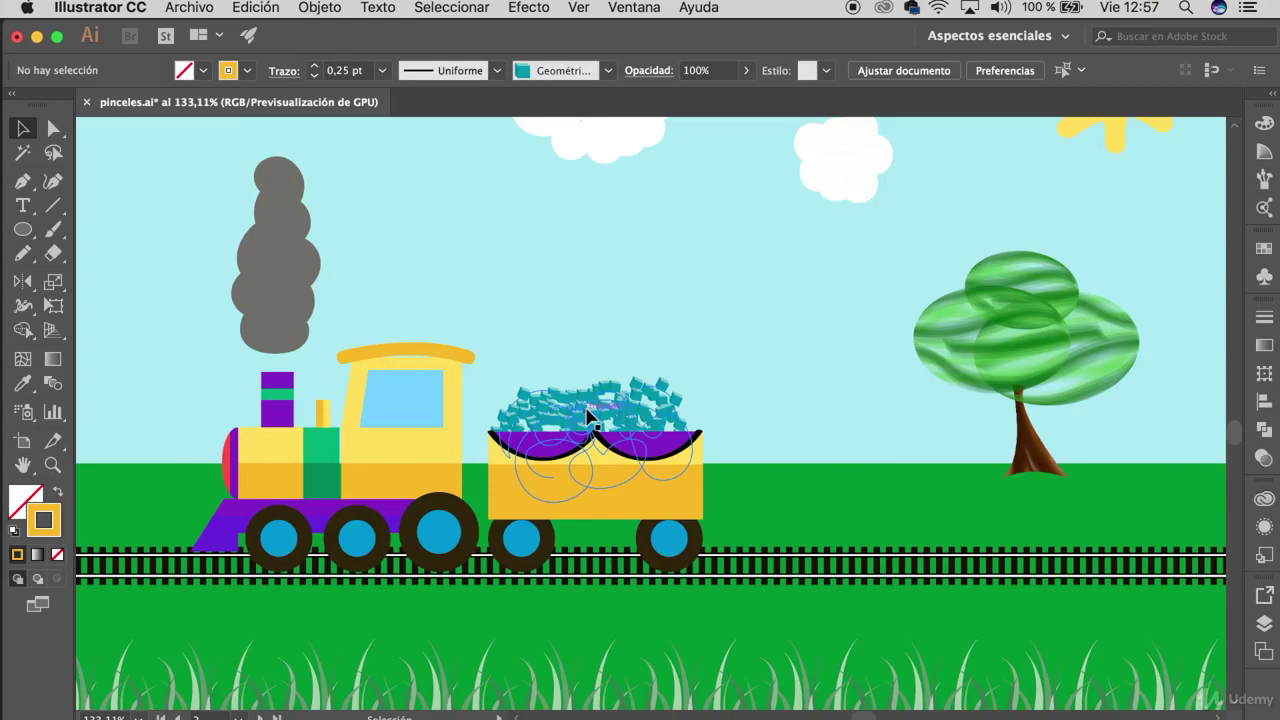
Paint a looping Geométrico 3D 4 cube stroke to the right of the coal wagon.
scroll(590, 415, "up", 5)
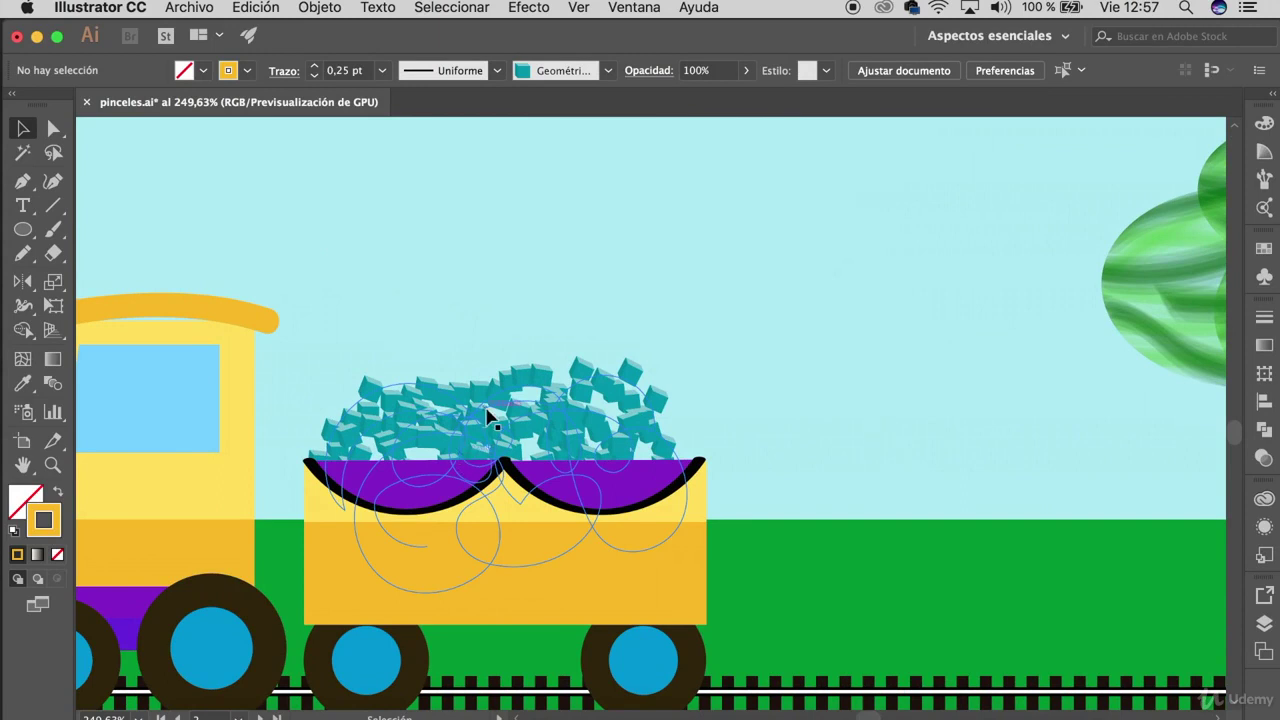
left_click(56, 238)
mouse_move(786, 414)
left_mouse_down()
mouse_move(961, 466)
mouse_move(903, 349)
mouse_move(874, 409)
mouse_move(800, 464)
mouse_move(766, 460)
mouse_move(997, 471)
mouse_move(908, 370)
left_mouse_up()
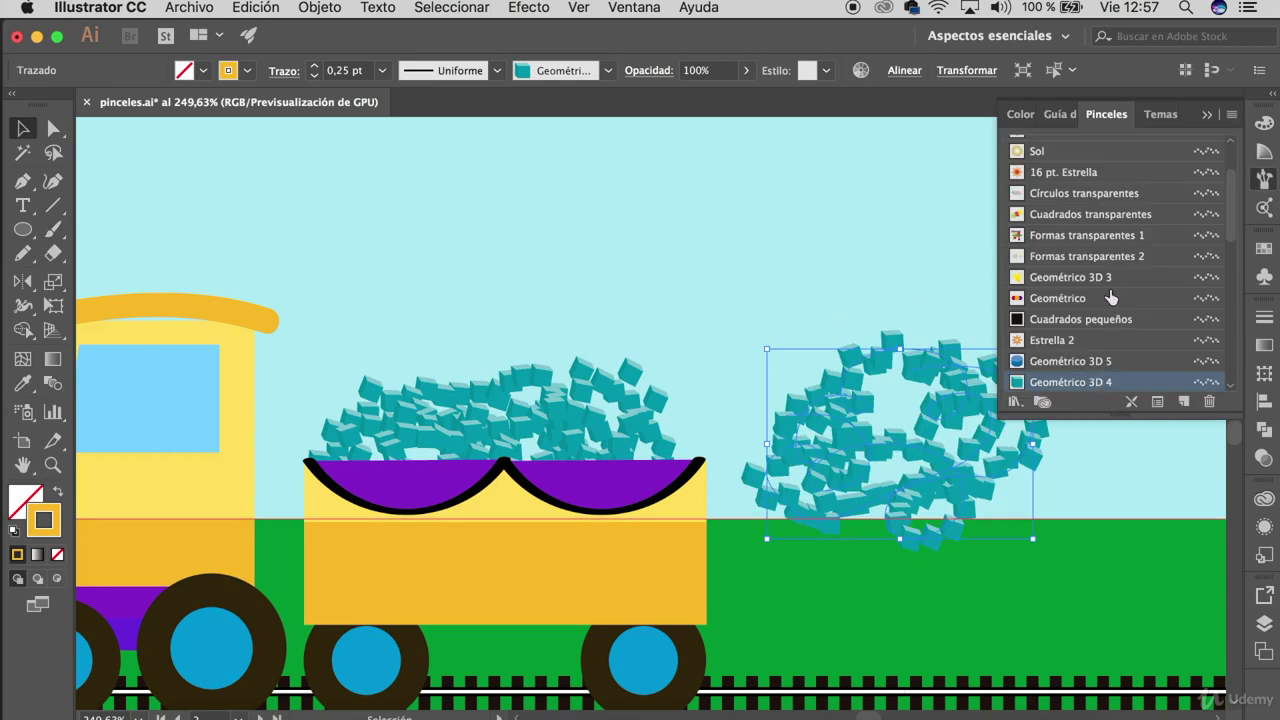
Try Geométrico, Geométrico 3D 3 and transparent-shape brushes on the stroke, ending on Círculos transparentes.
left_click(1068, 298)
left_click(1072, 278)
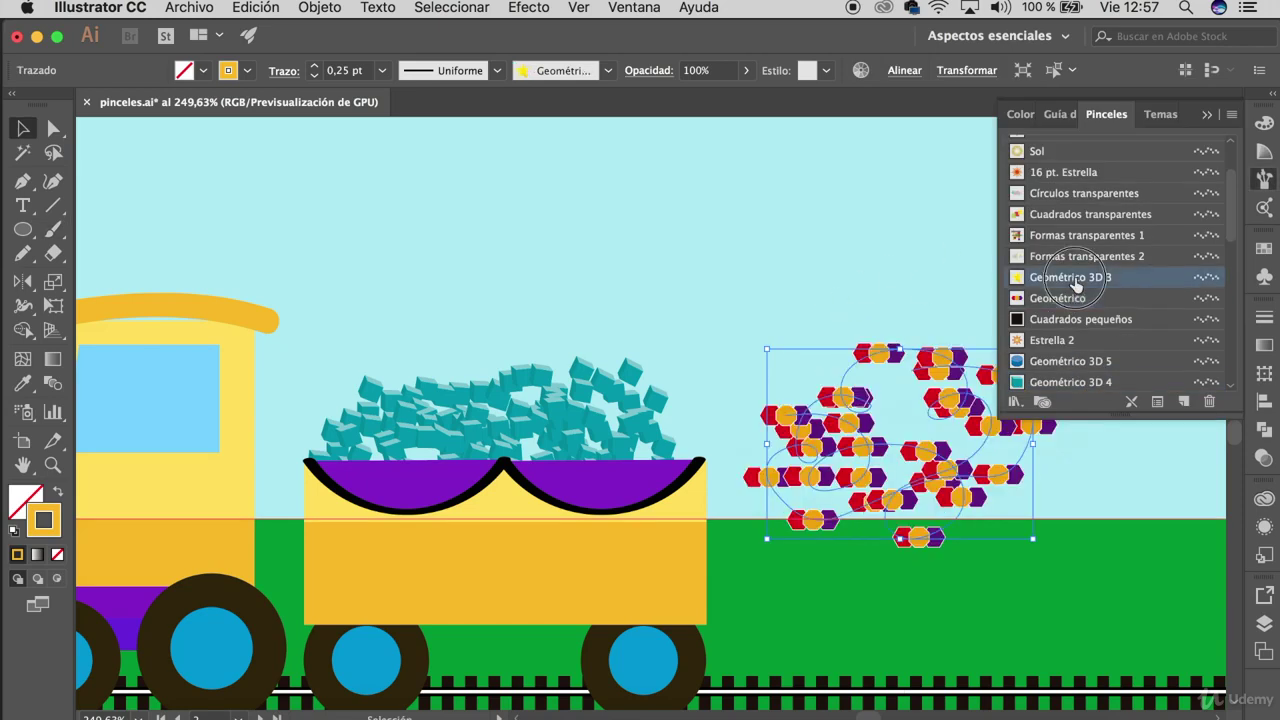
left_click(1076, 258)
left_click(1070, 237)
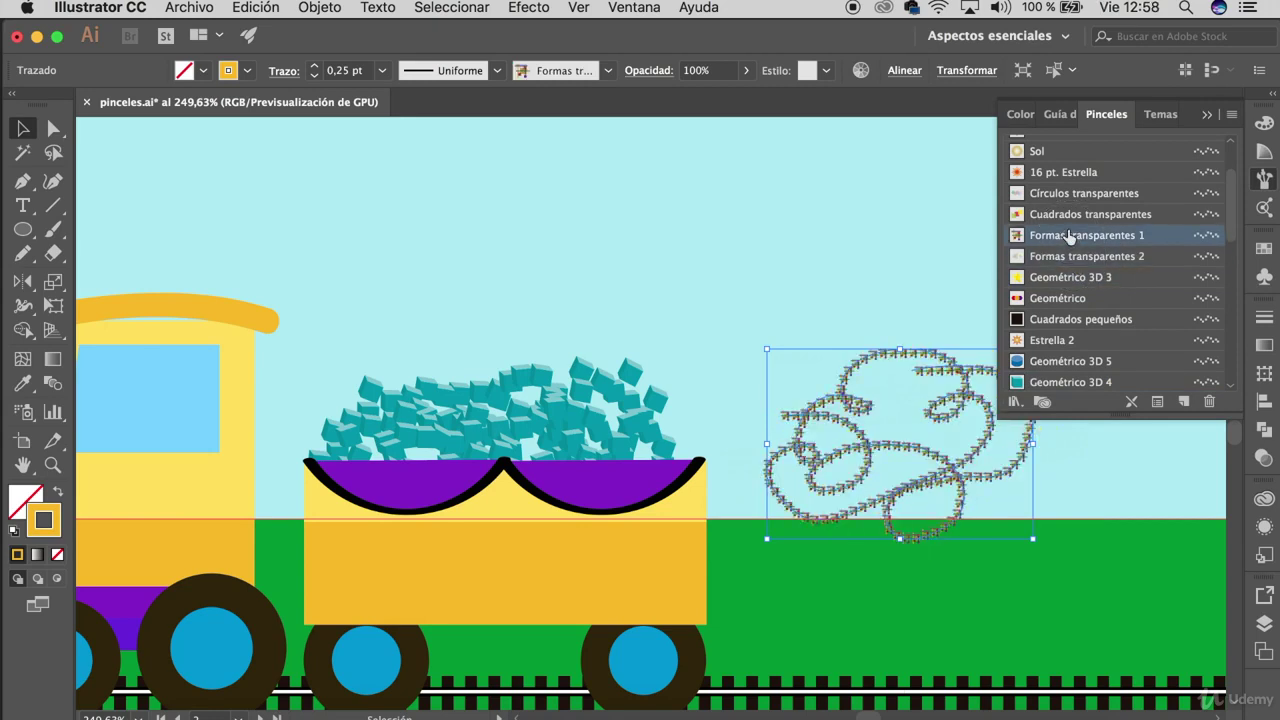
left_click(1078, 196)
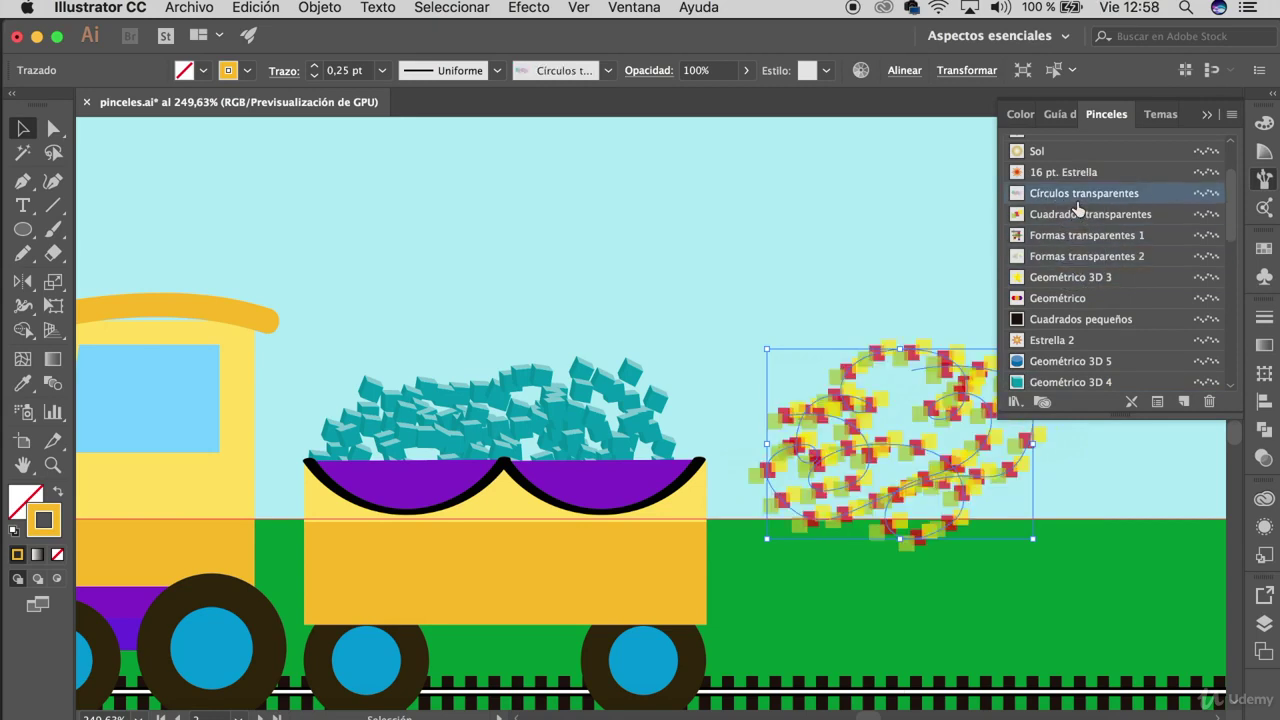
Try larger size, 168% scatter and random spacing for Círculos transparentes, then cancel the changes.
double_click(1018, 196)
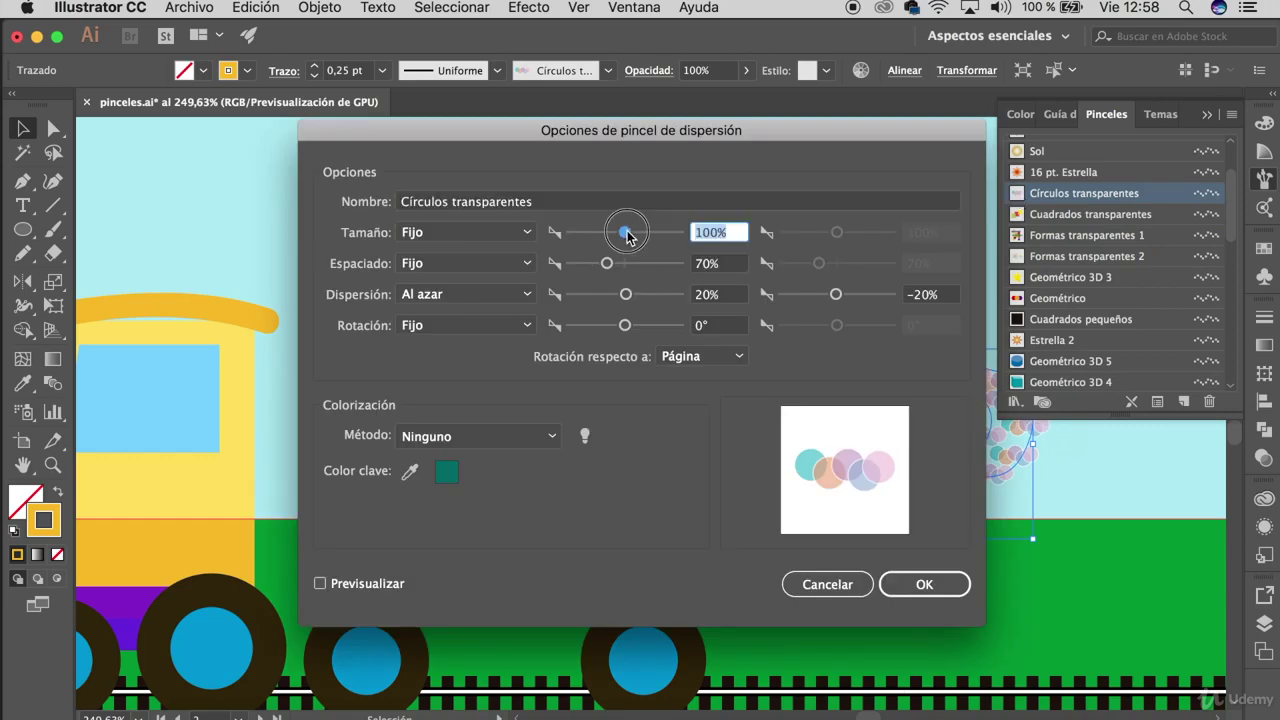
left_click_drag(753, 134, 400, 114)
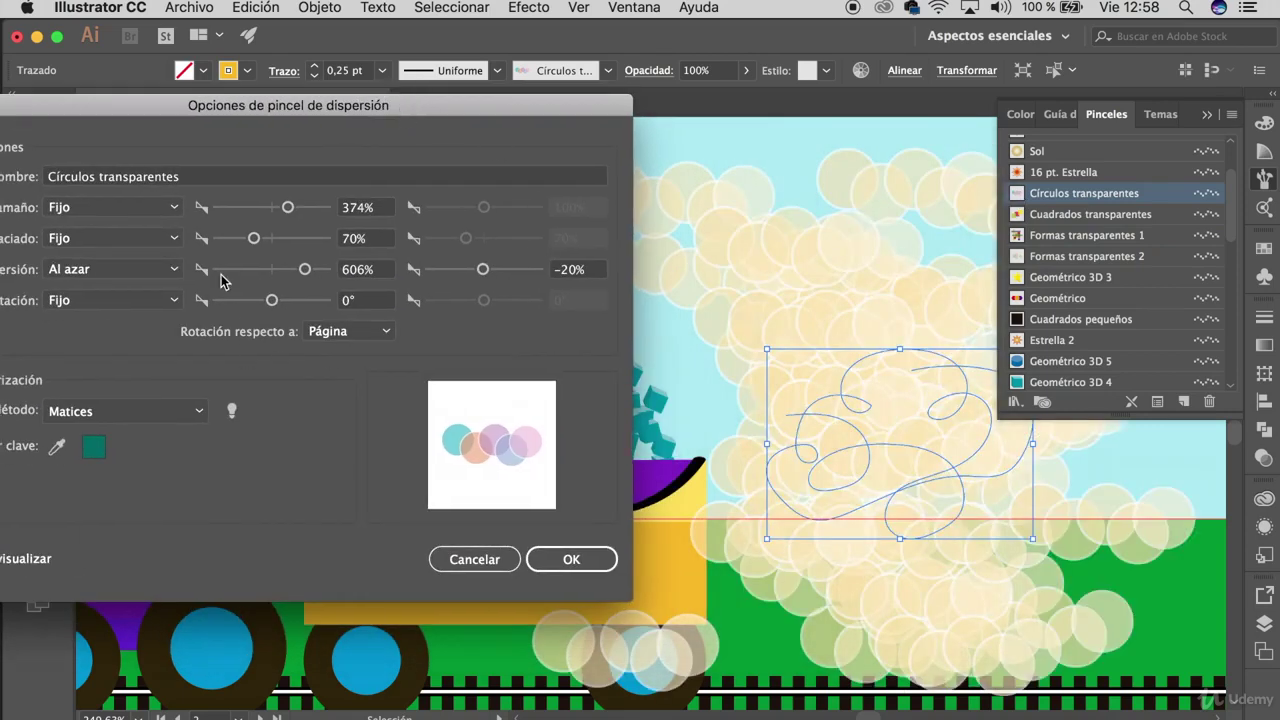
mouse_move(295, 272)
left_mouse_down()
mouse_move(281, 270)
mouse_move(280, 240)
left_mouse_up()
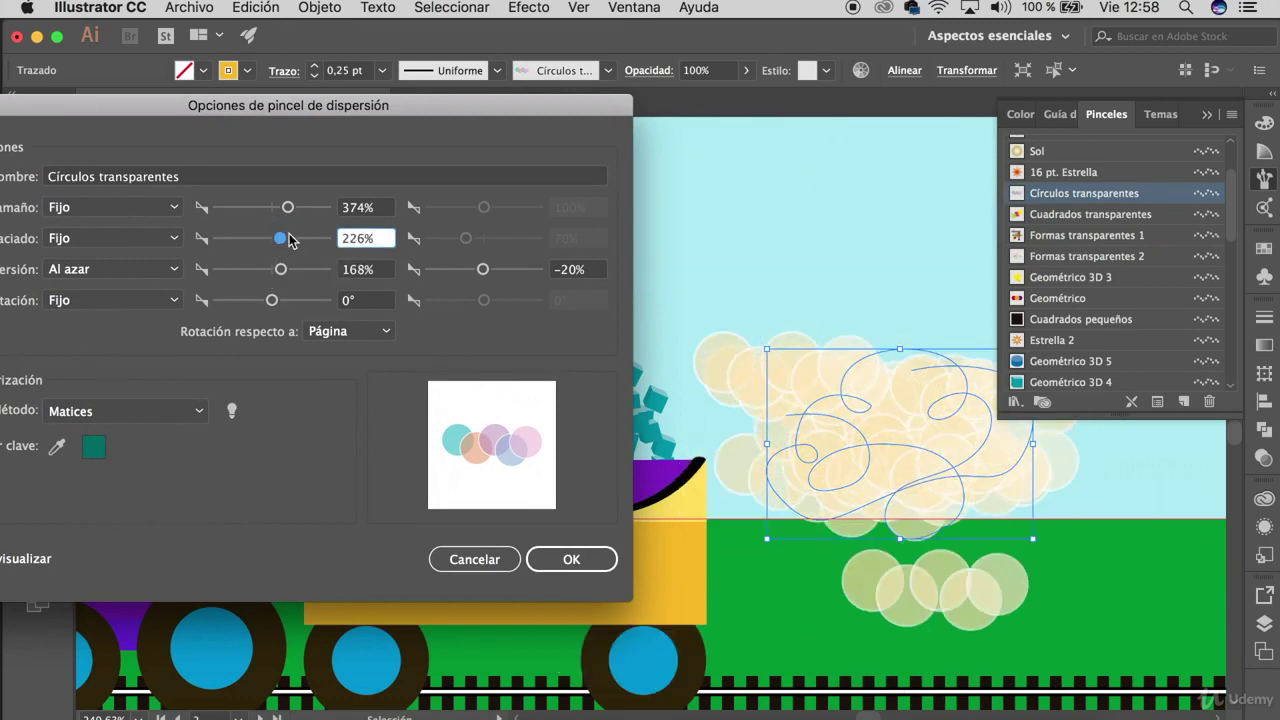
left_click(90, 240)
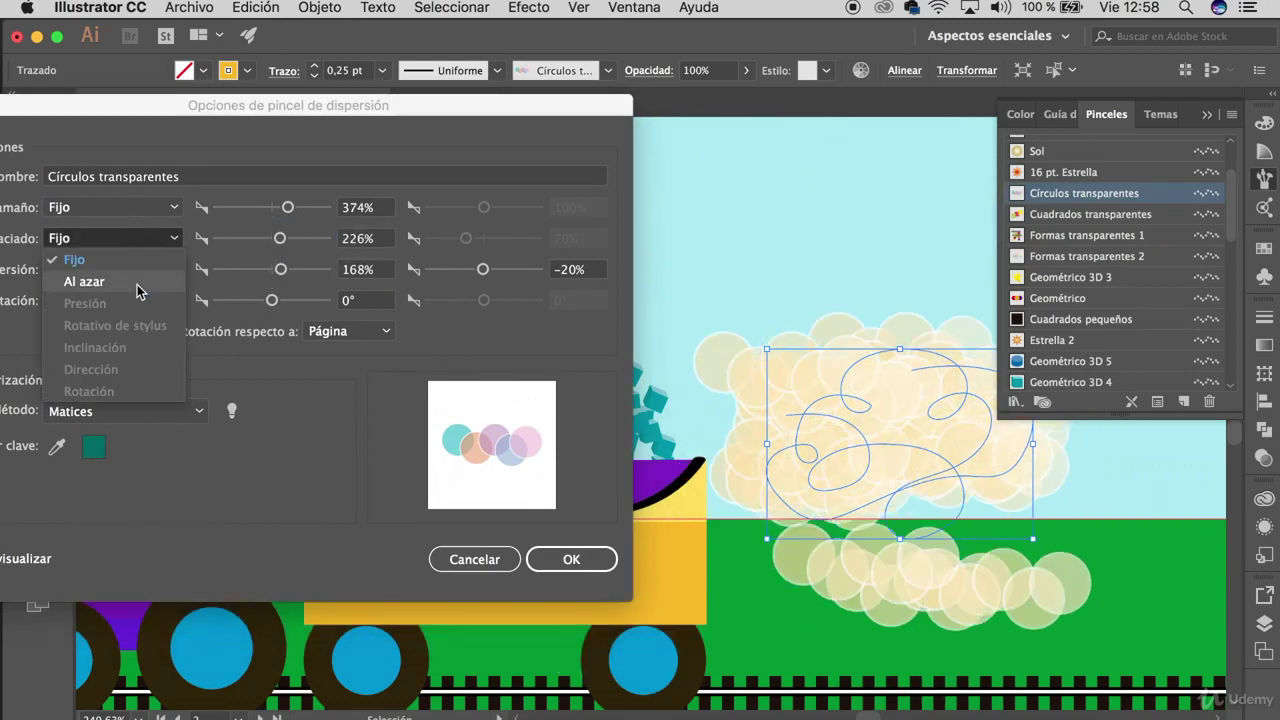
left_click(137, 284)
left_click_drag(281, 106, 475, 106)
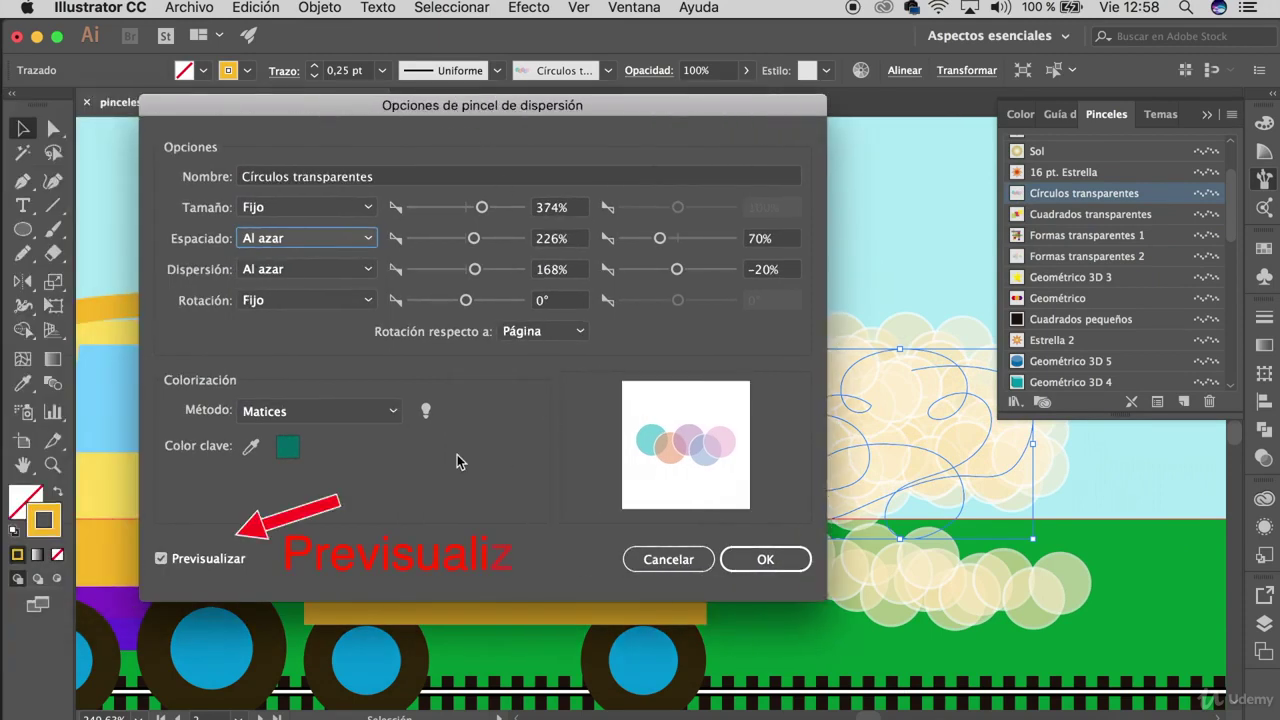
left_click(664, 562)
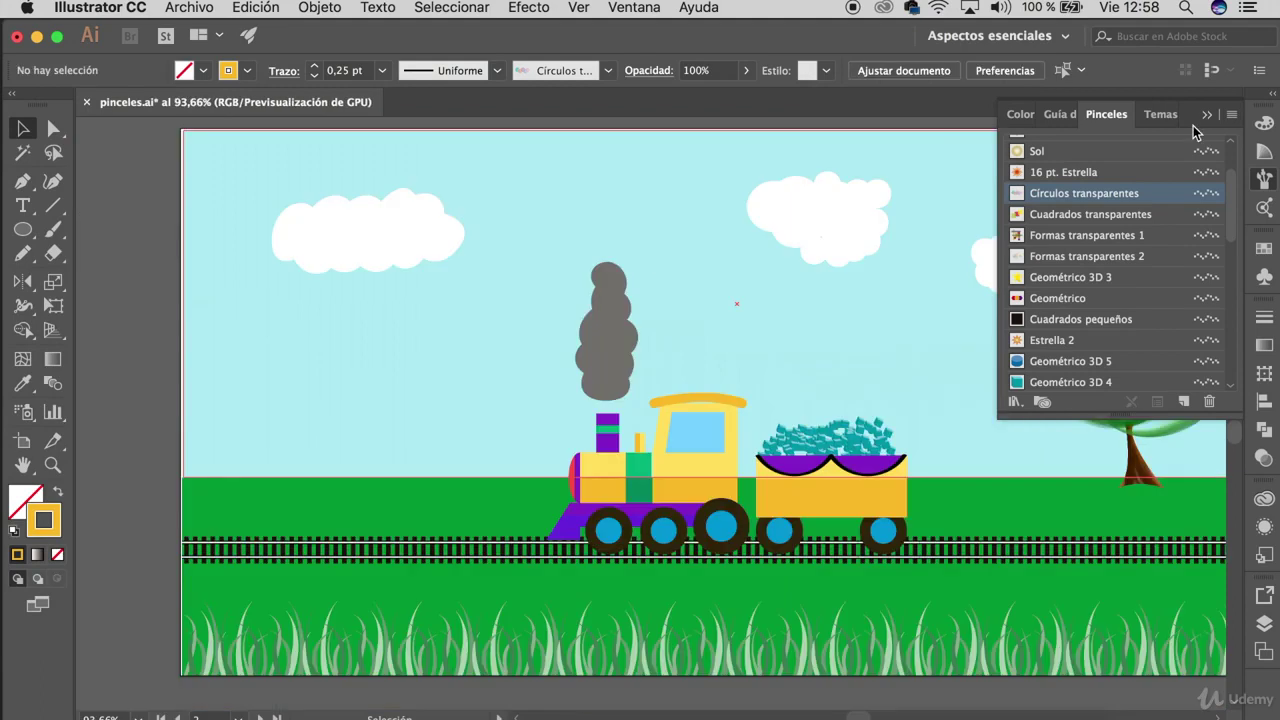
Set the fill colour to white (ffffff) and switch to the Blob Brush tool.
left_click(1207, 114)
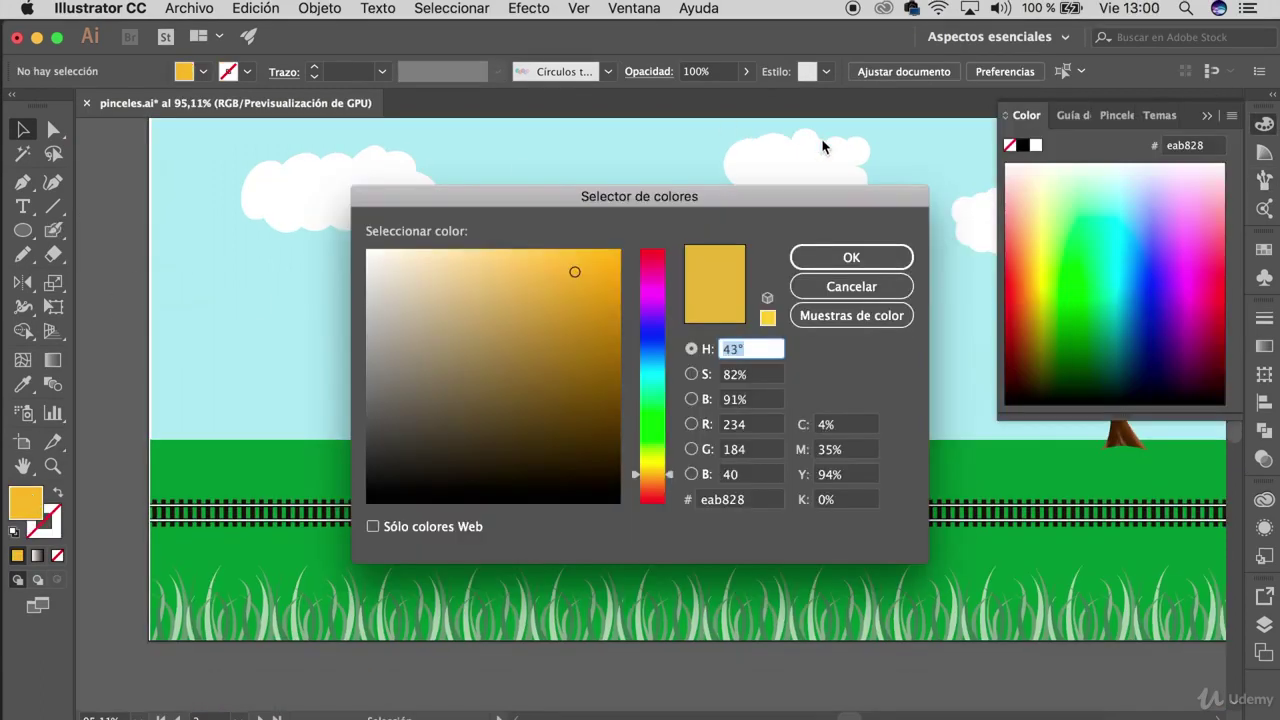
left_click(730, 500)
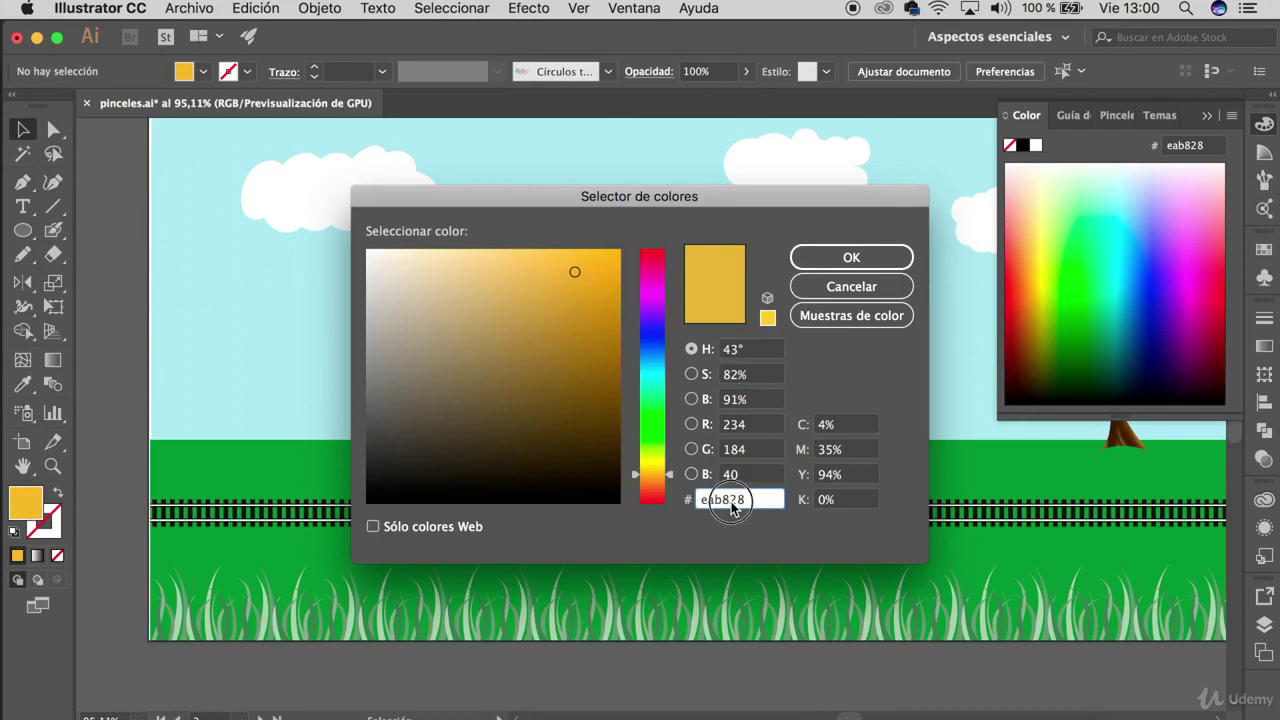
type("ffffff")
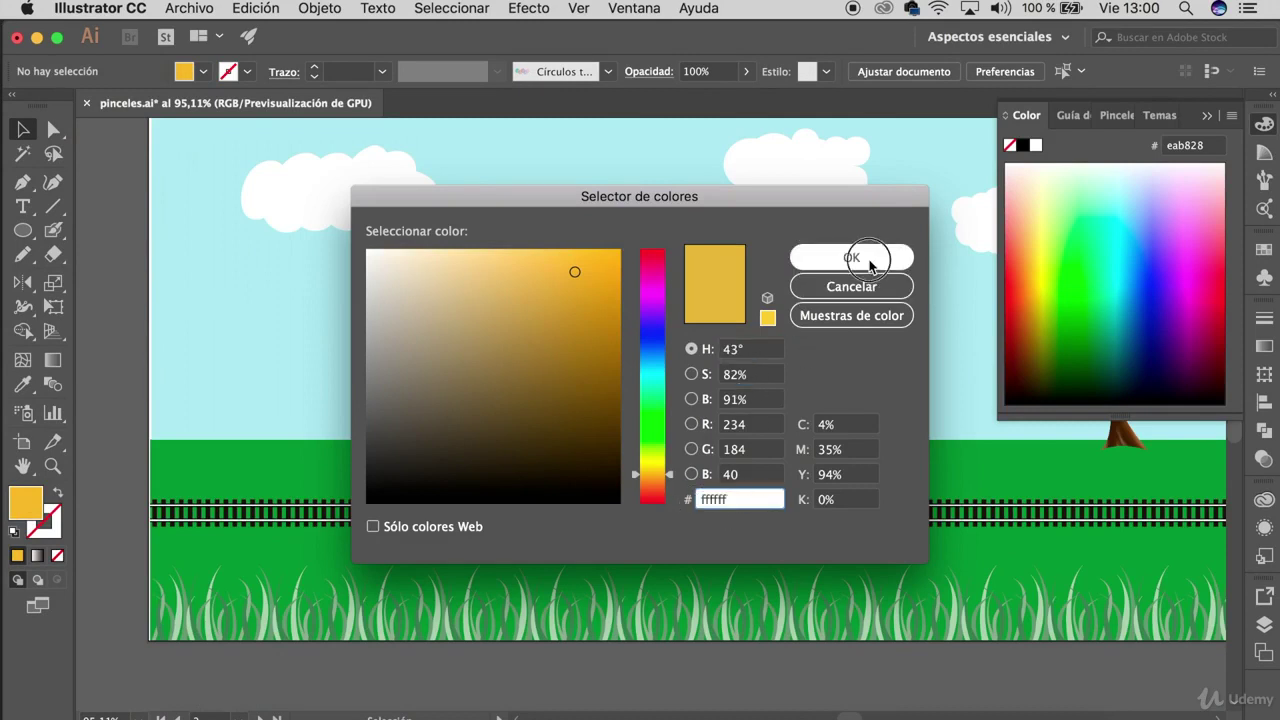
left_click(815, 257)
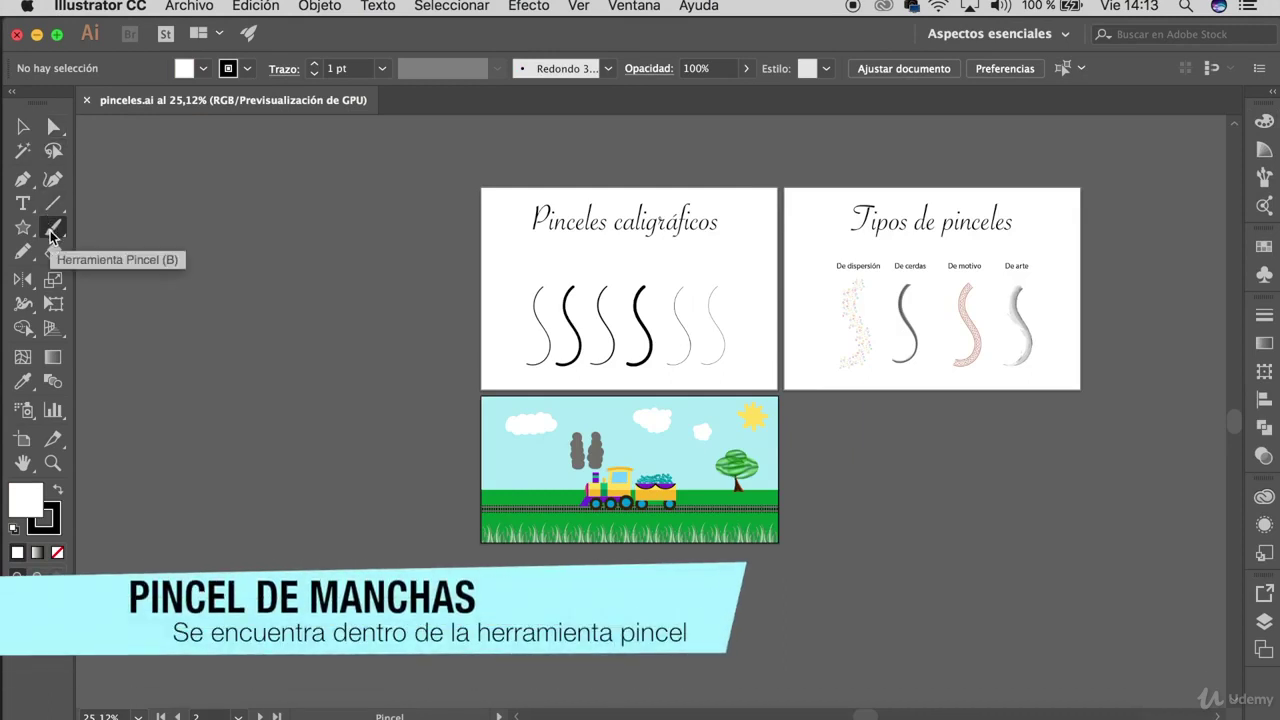
left_click(53, 234)
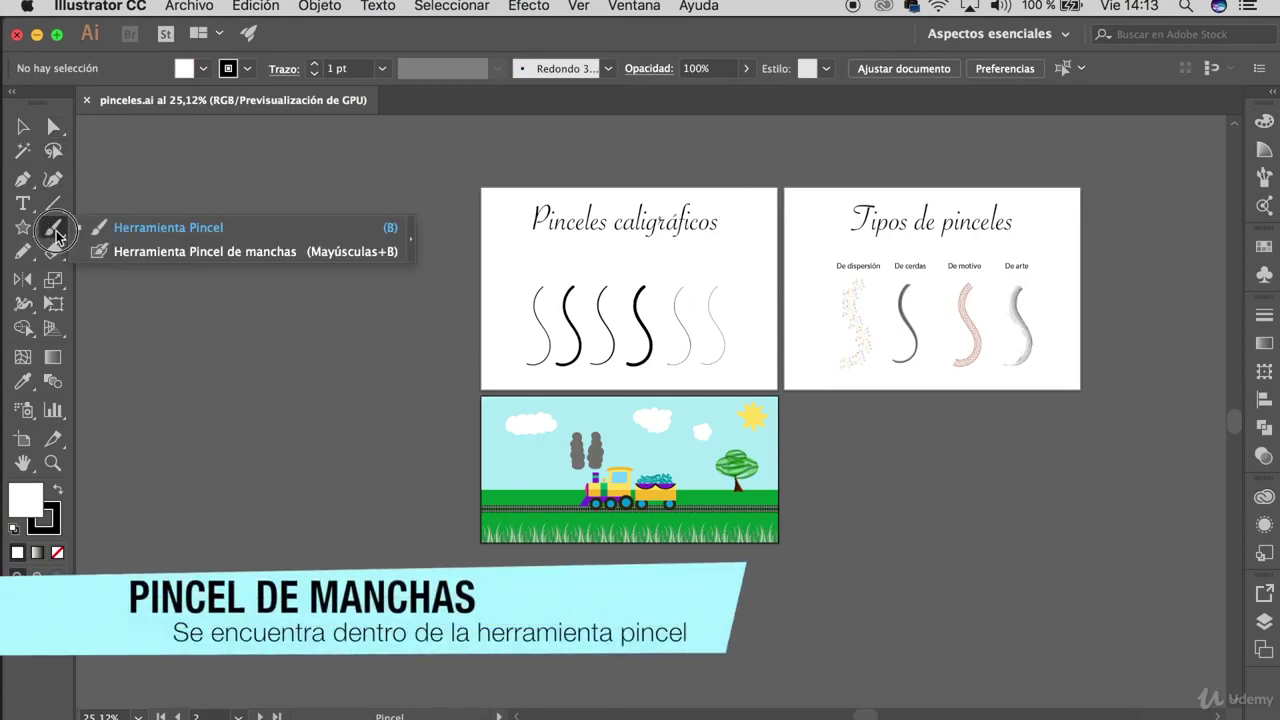
left_click_drag(56, 236, 155, 260)
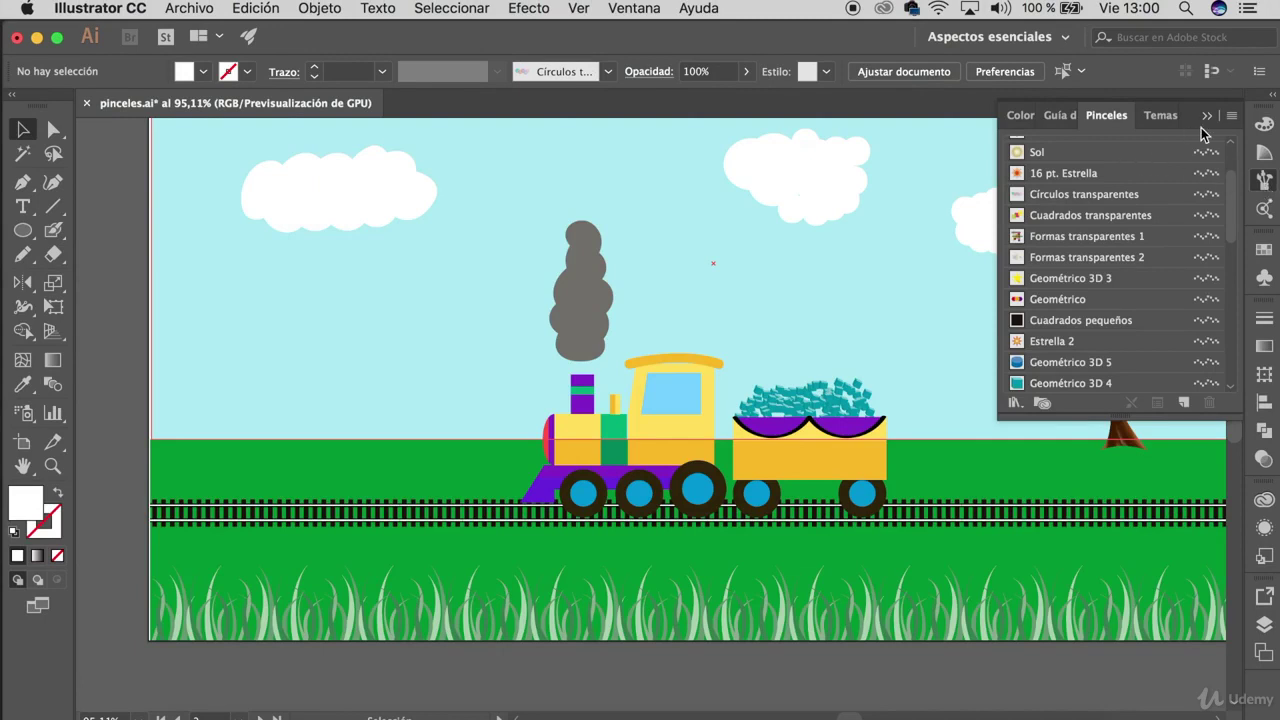
Show only calligraphic brushes, set Redondo 10 pt. to 30 pt, and paint a white cloud upper left.
left_click(1231, 116)
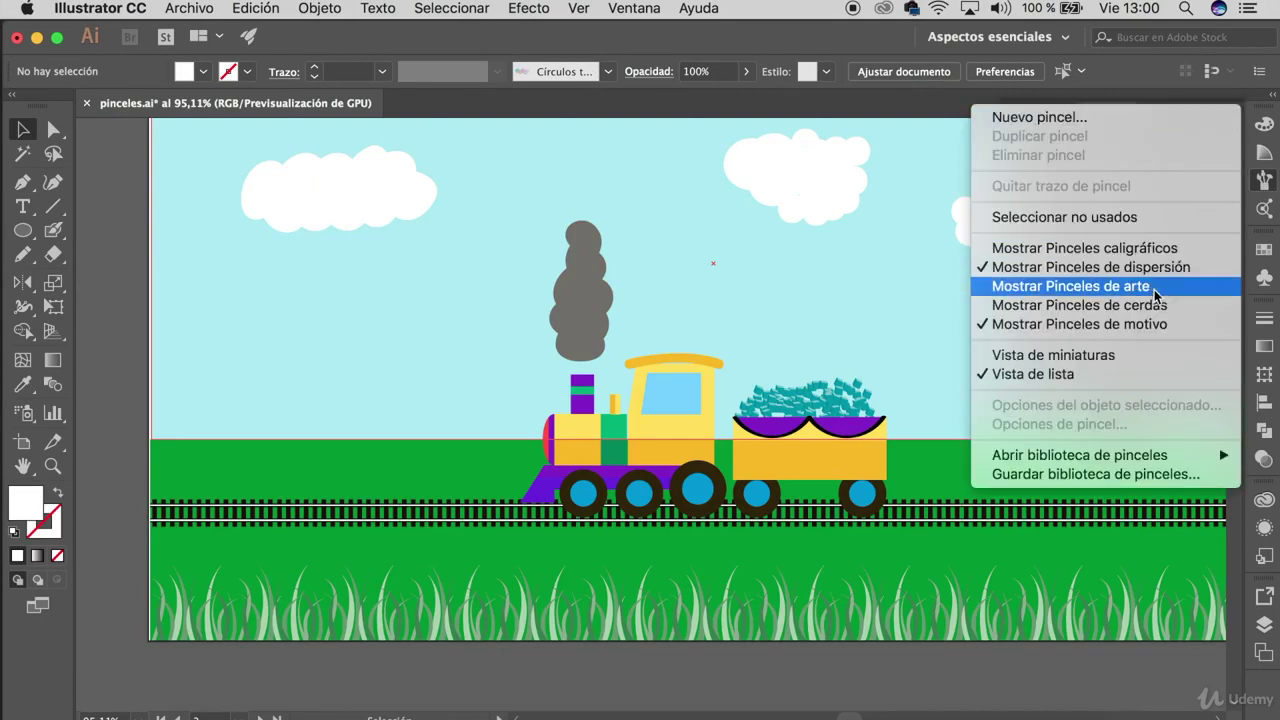
left_click(1100, 324)
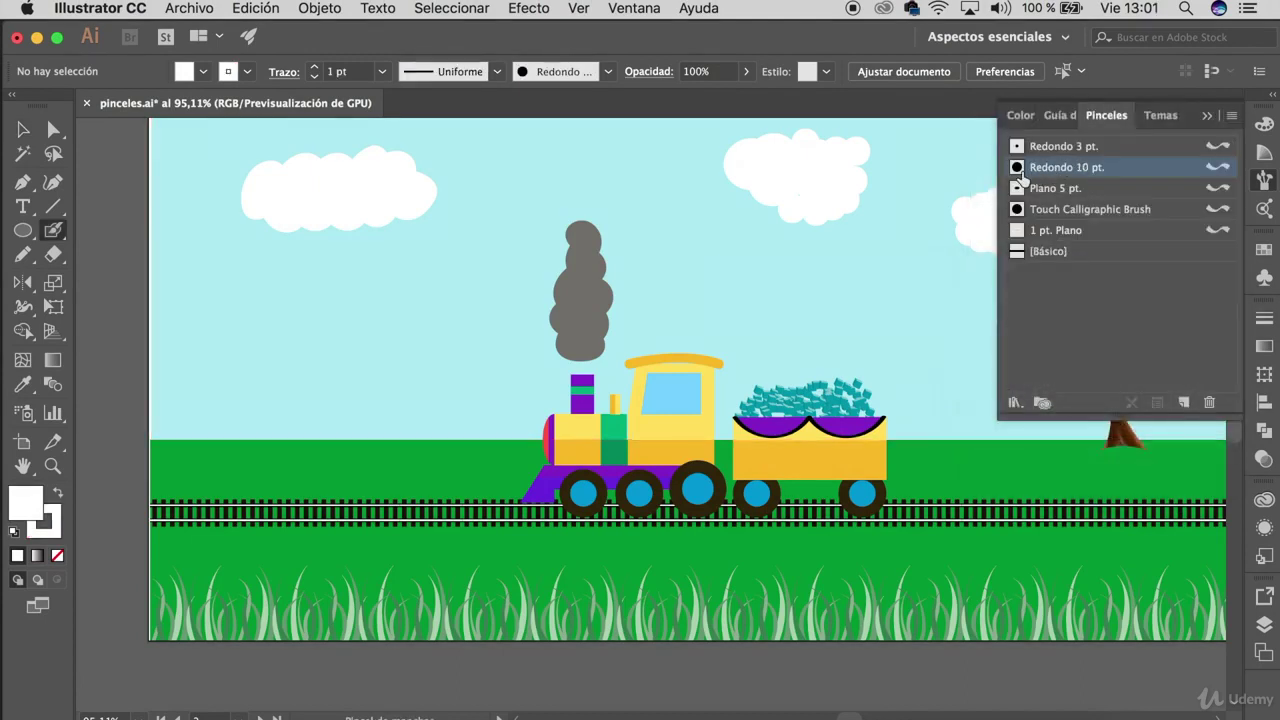
double_click(1040, 167)
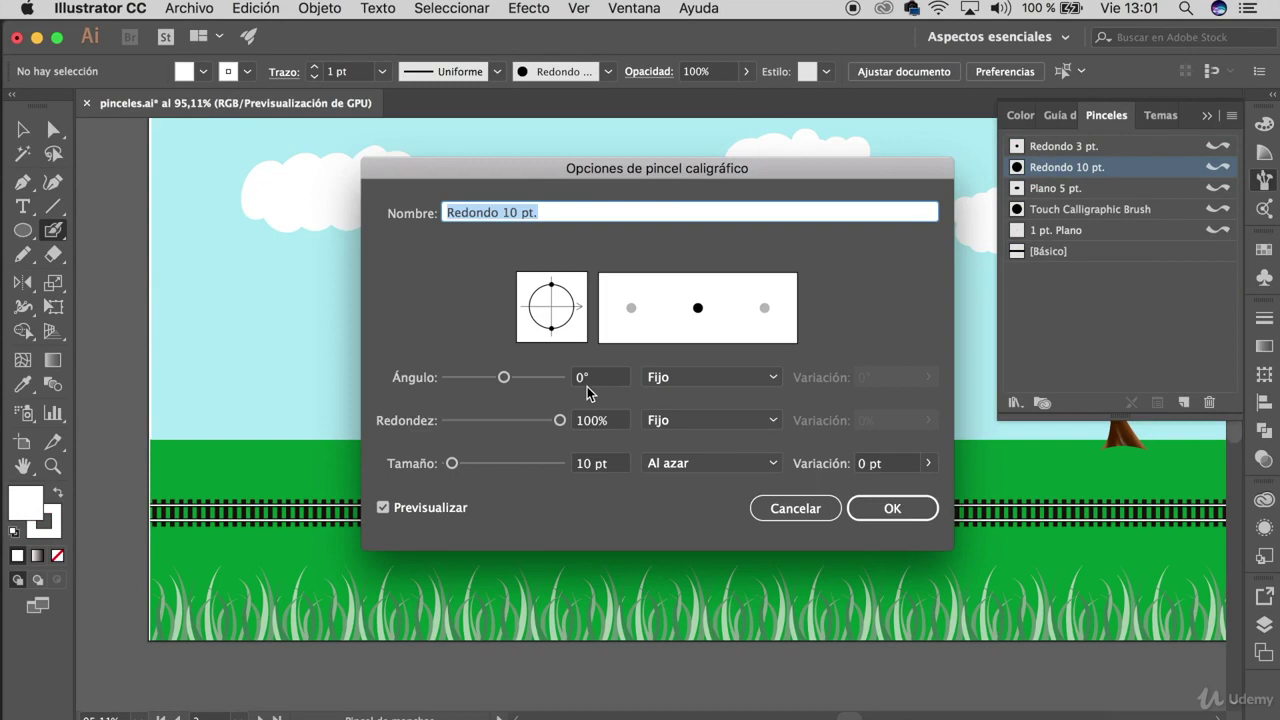
left_click(587, 466)
type("30")
key("Return")
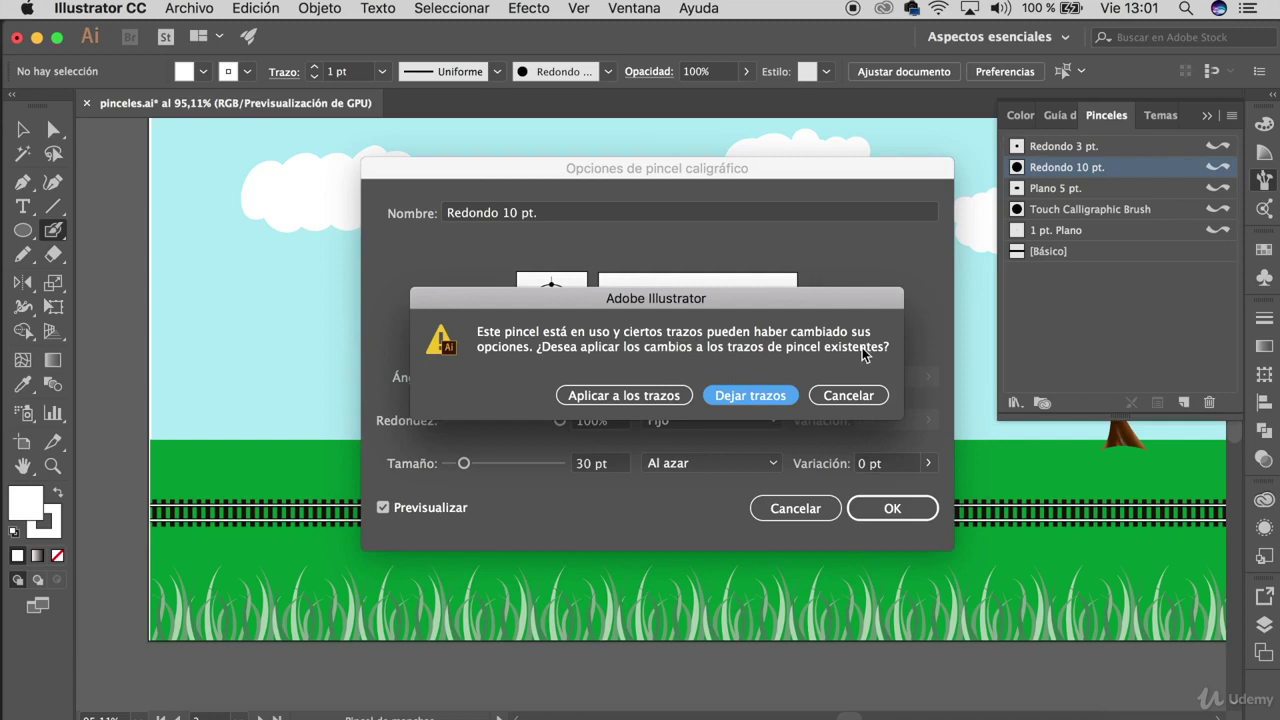
left_click(783, 396)
mouse_move(309, 312)
left_mouse_down()
mouse_move(300, 343)
mouse_move(343, 310)
mouse_move(332, 362)
mouse_move(377, 305)
mouse_move(362, 357)
mouse_move(400, 320)
mouse_move(400, 340)
mouse_move(420, 332)
mouse_move(443, 349)
mouse_move(364, 281)
mouse_move(286, 294)
left_mouse_up()
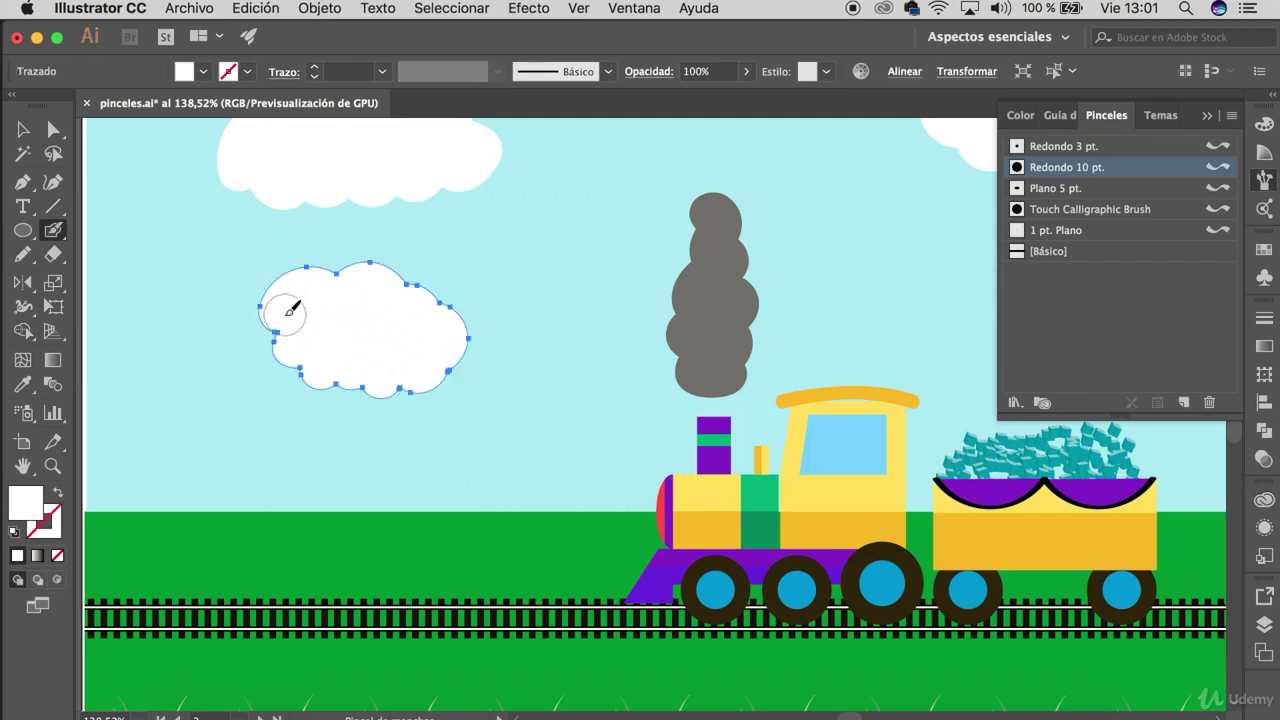
Delete the cloud and paint a second smoke plume in grey sampled from the existing smoke.
key("Delete")
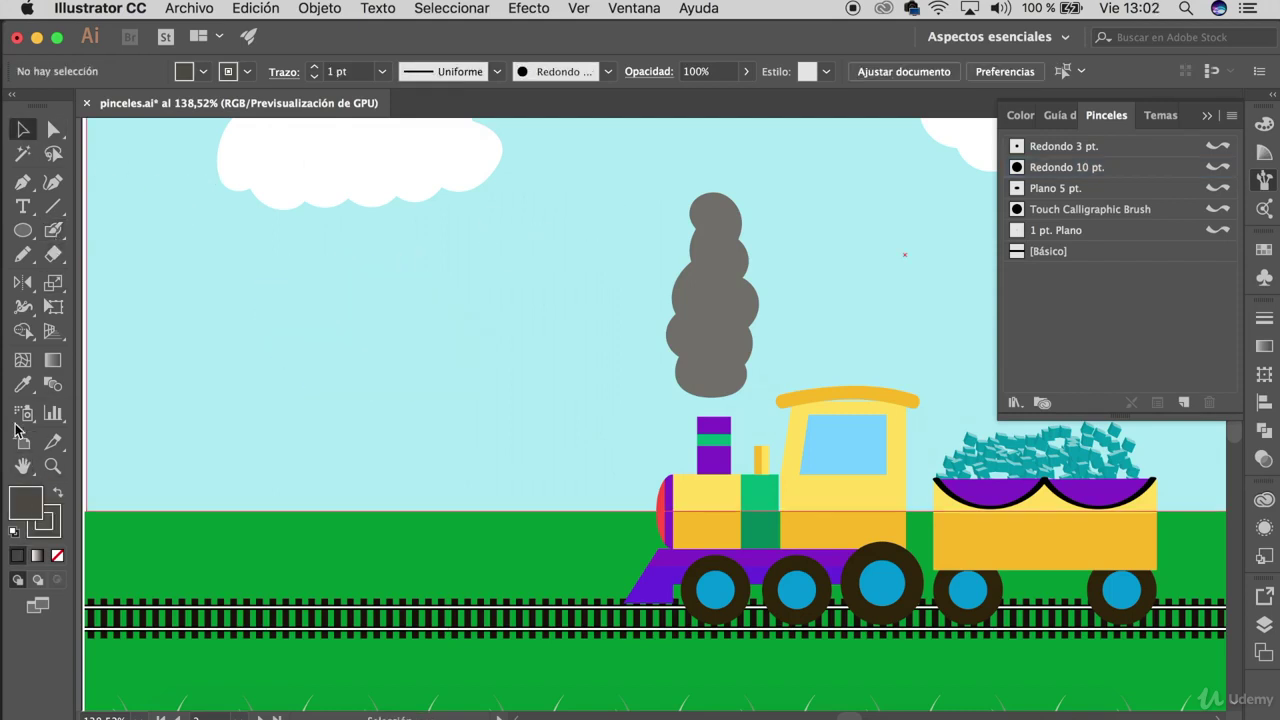
left_click(726, 280)
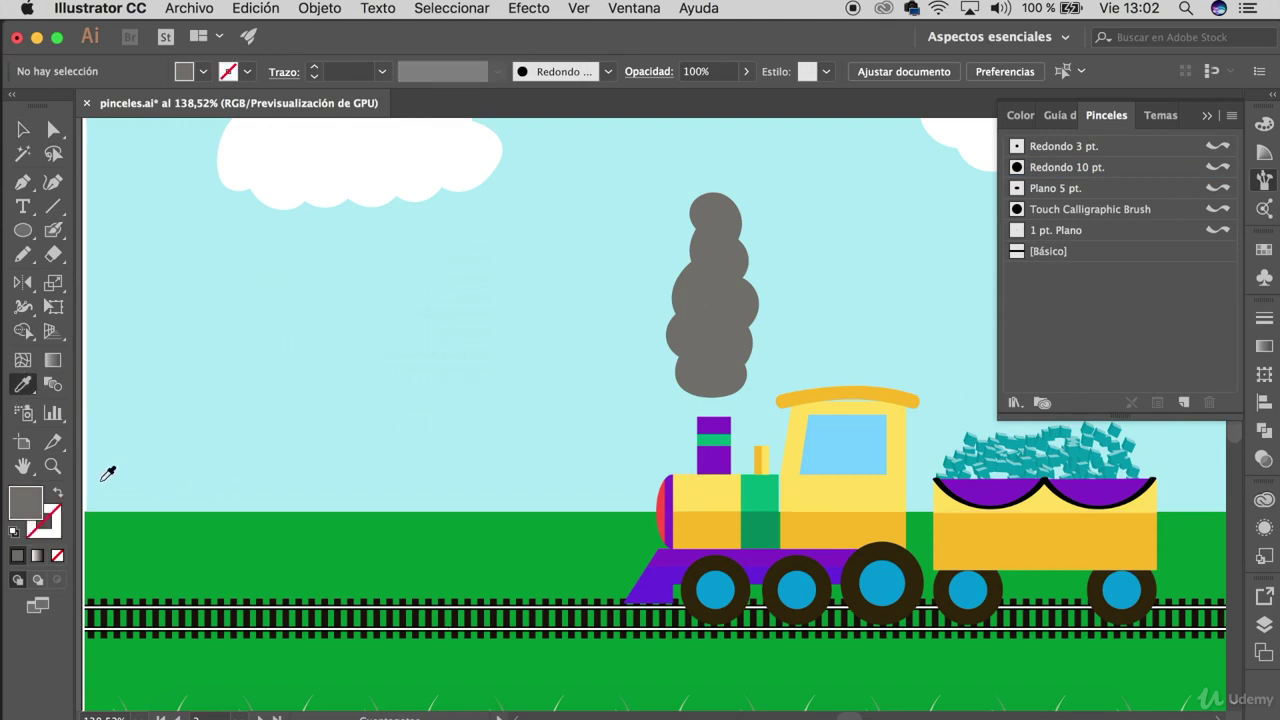
left_click(58, 494)
left_click(53, 230)
mouse_move(604, 219)
left_mouse_down()
mouse_move(620, 233)
mouse_move(625, 288)
mouse_move(608, 366)
left_mouse_up()
Zoom out to the whole scene and select the sun.
key("v")
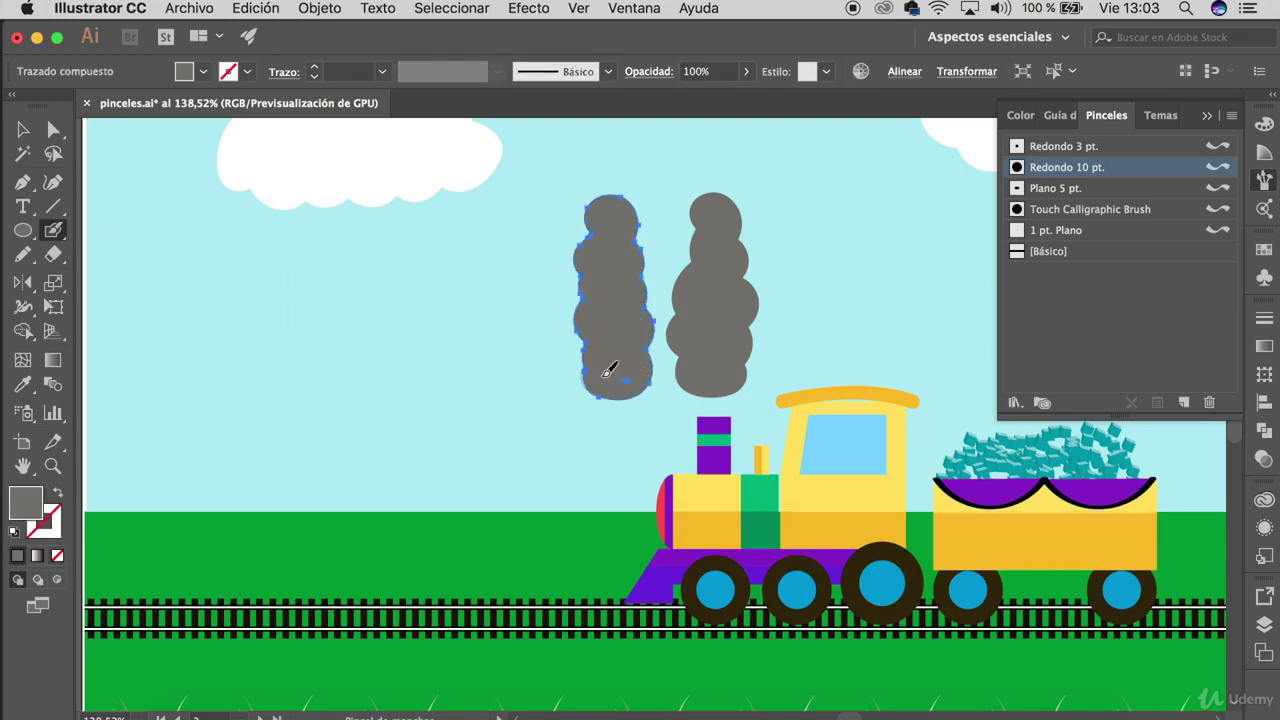
key("ctrl+0")
left_click(922, 200)
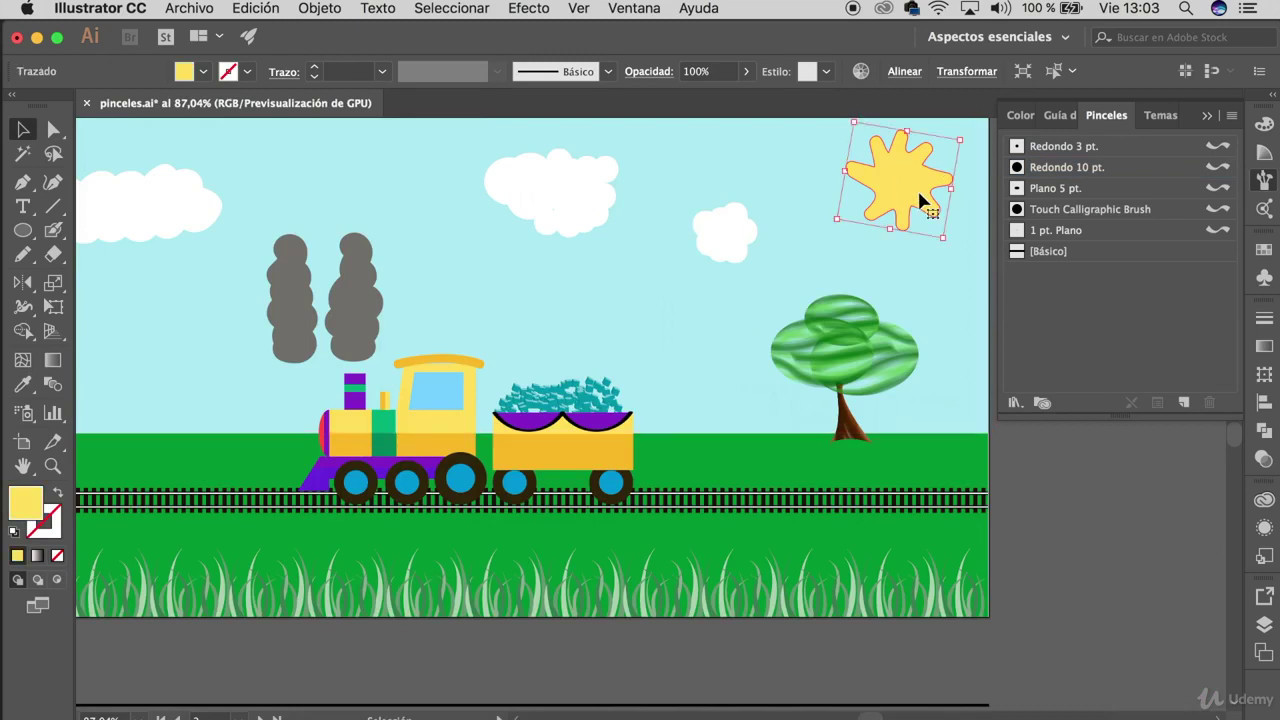
Set the Redondo 10 pt. brush to 30 pt and paint a two-lobed yellow blob beside the artboard.
left_click(57, 238)
double_click(1018, 170)
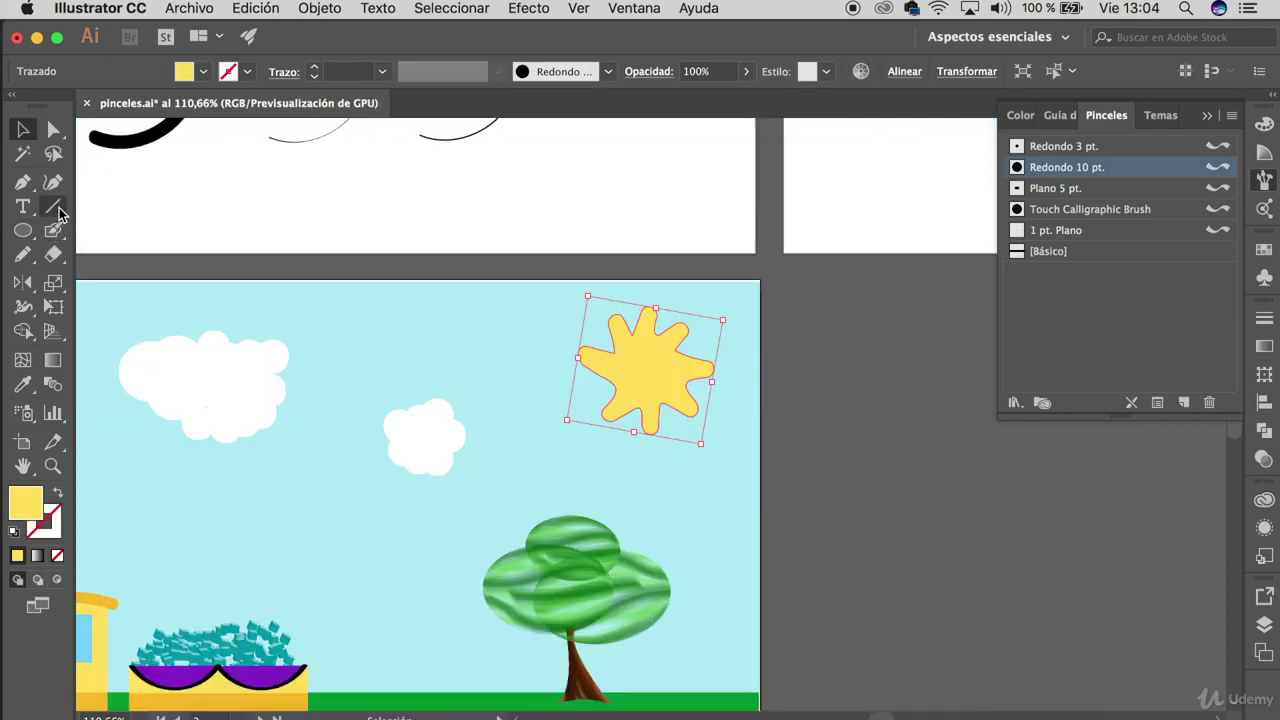
left_click(57, 231)
mouse_move(850, 372)
left_mouse_down()
mouse_move(810, 366)
mouse_move(836, 360)
left_mouse_up()
mouse_move(838, 336)
left_mouse_down()
mouse_move(898, 370)
mouse_move(877, 376)
mouse_move(893, 408)
mouse_move(843, 428)
mouse_move(864, 435)
left_mouse_up()
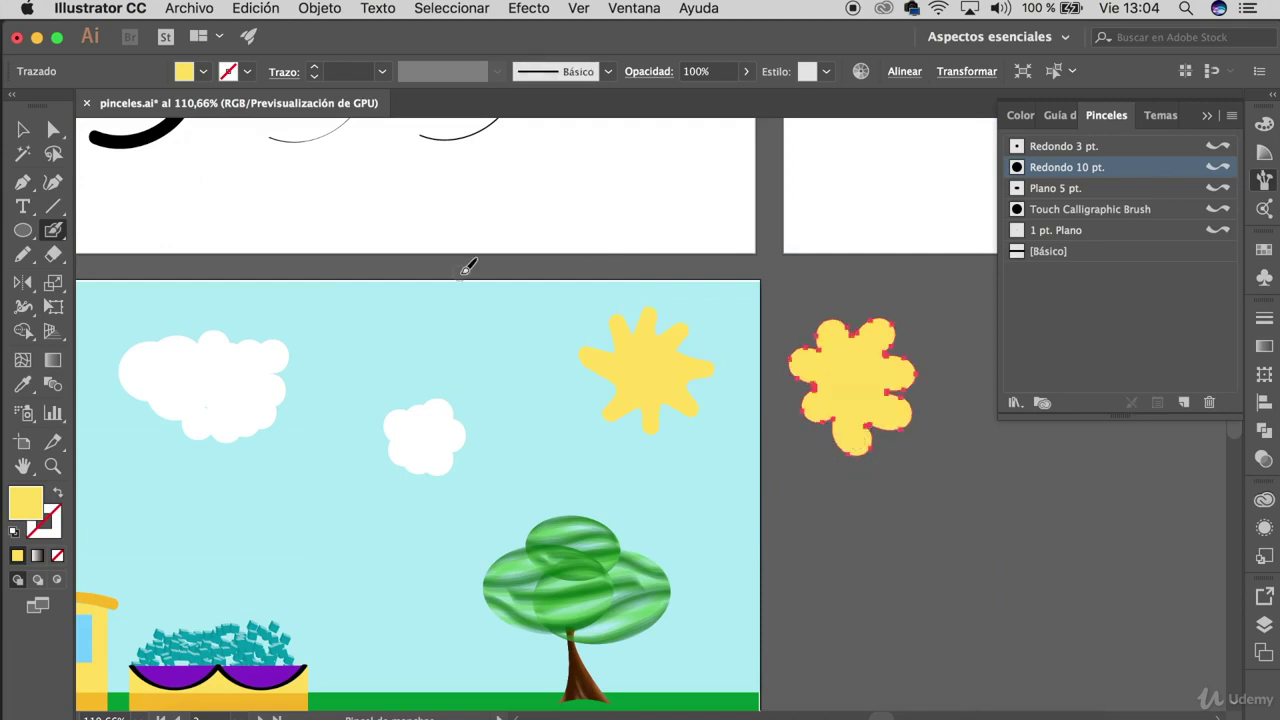
Select the yellow blob, try Redondo 10 pt. and Redondo 3 pt. on it, then delete it.
left_click(22, 129)
left_click(868, 490)
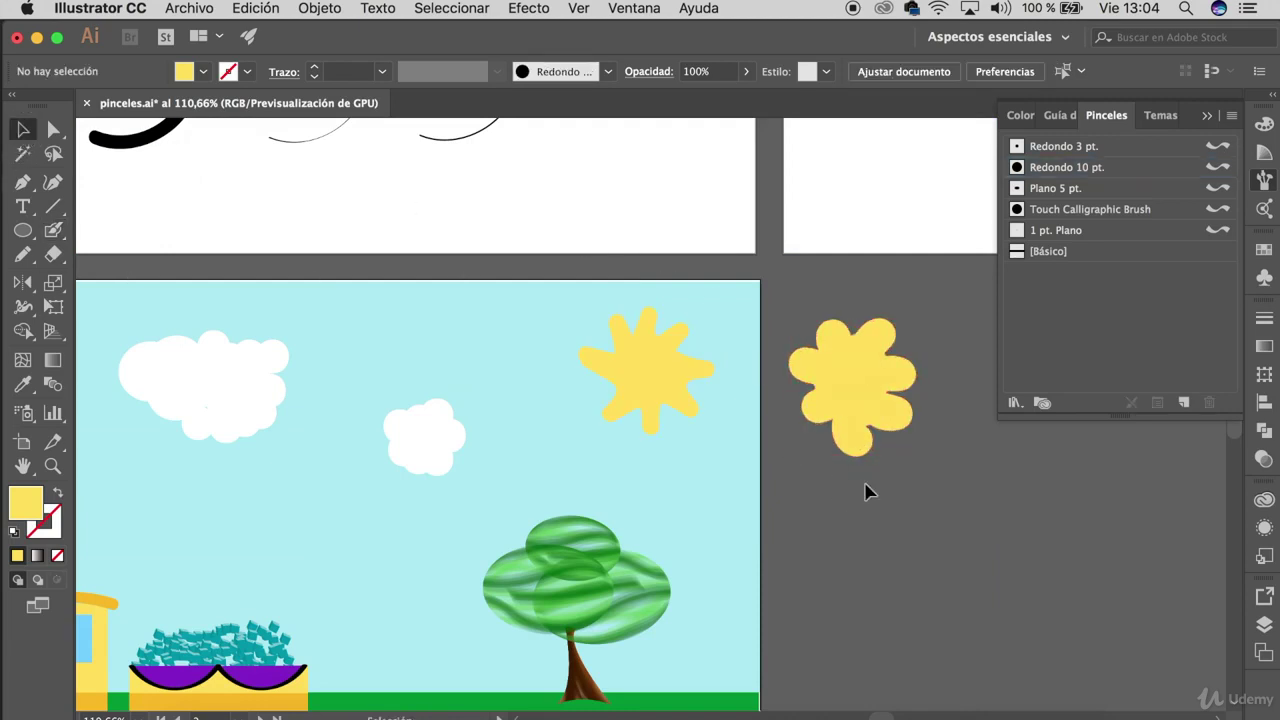
left_click(872, 415)
scroll(870, 418, "up", 1)
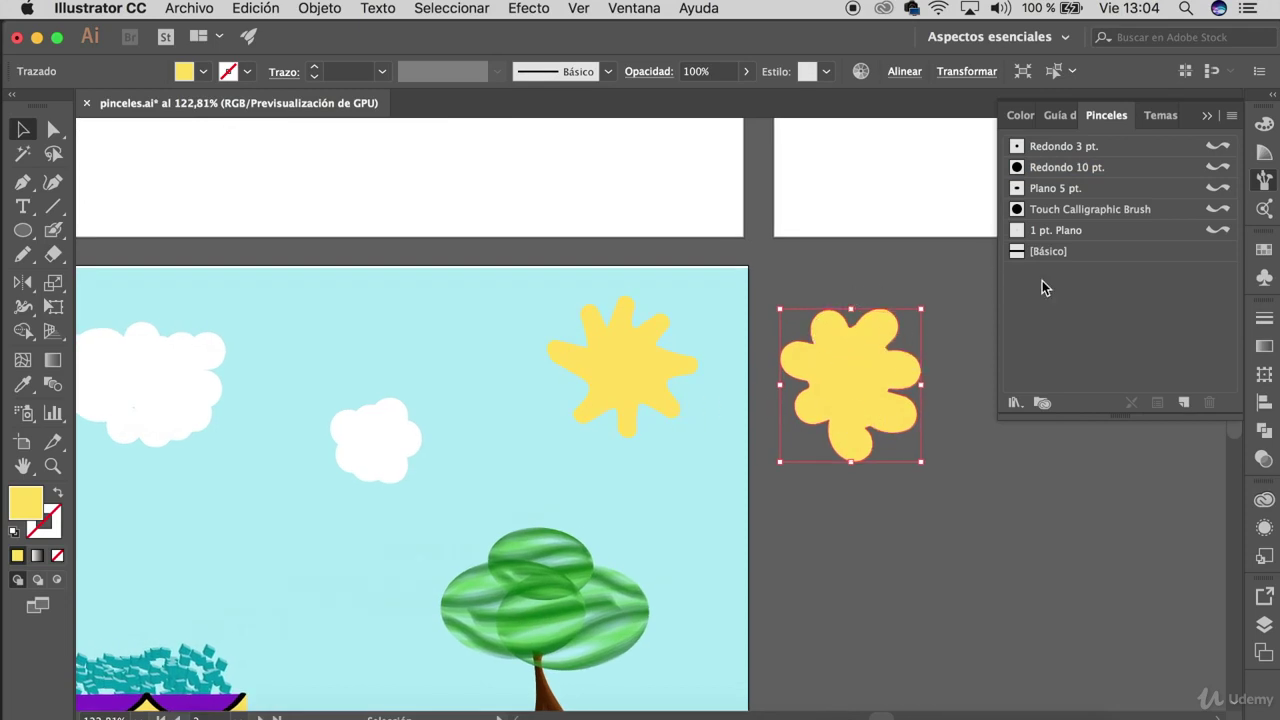
left_click(1098, 170)
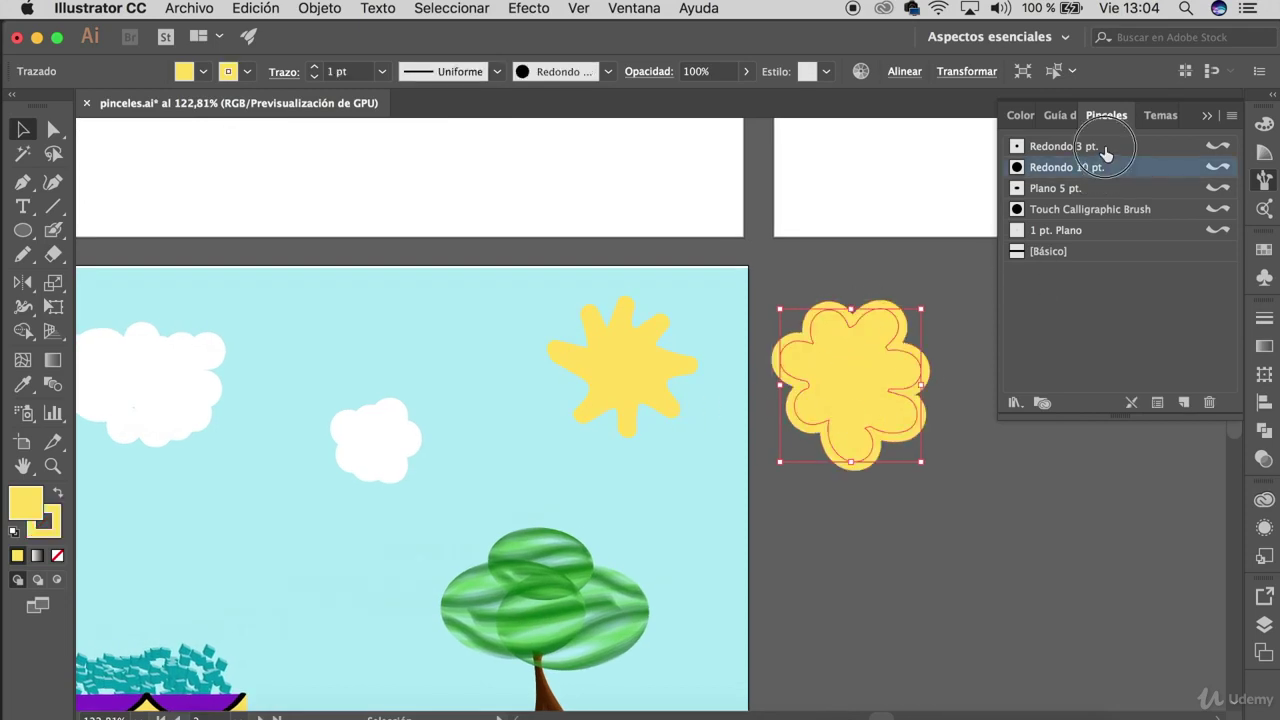
left_click(1090, 146)
key("Delete")
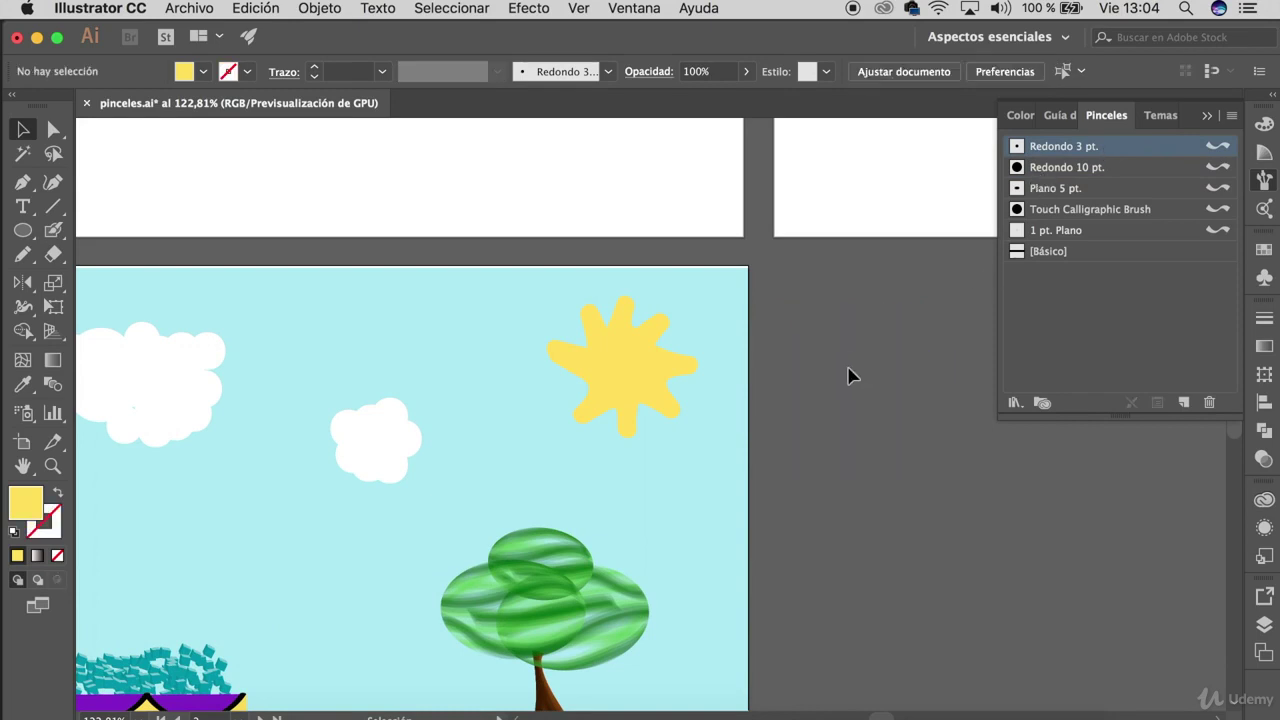
scroll(848, 374, "down", 5)
scroll(848, 374, "left", 2)
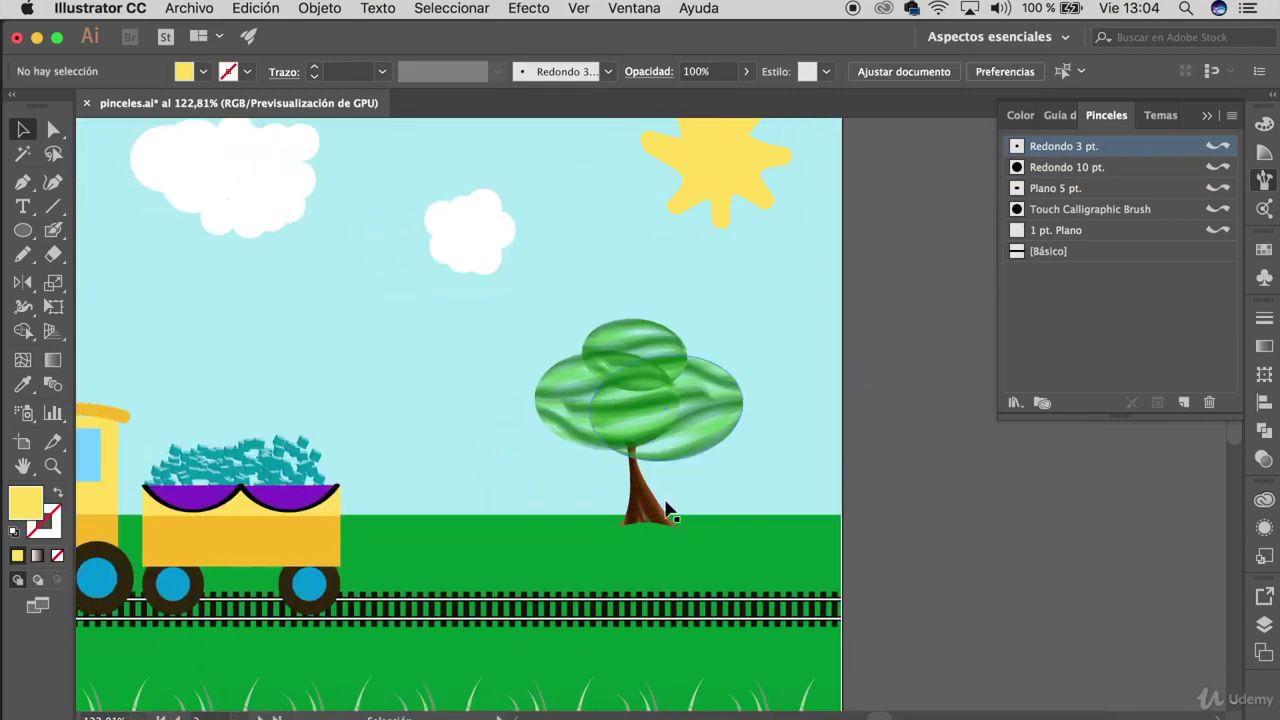
scroll(668, 507, "up", 1)
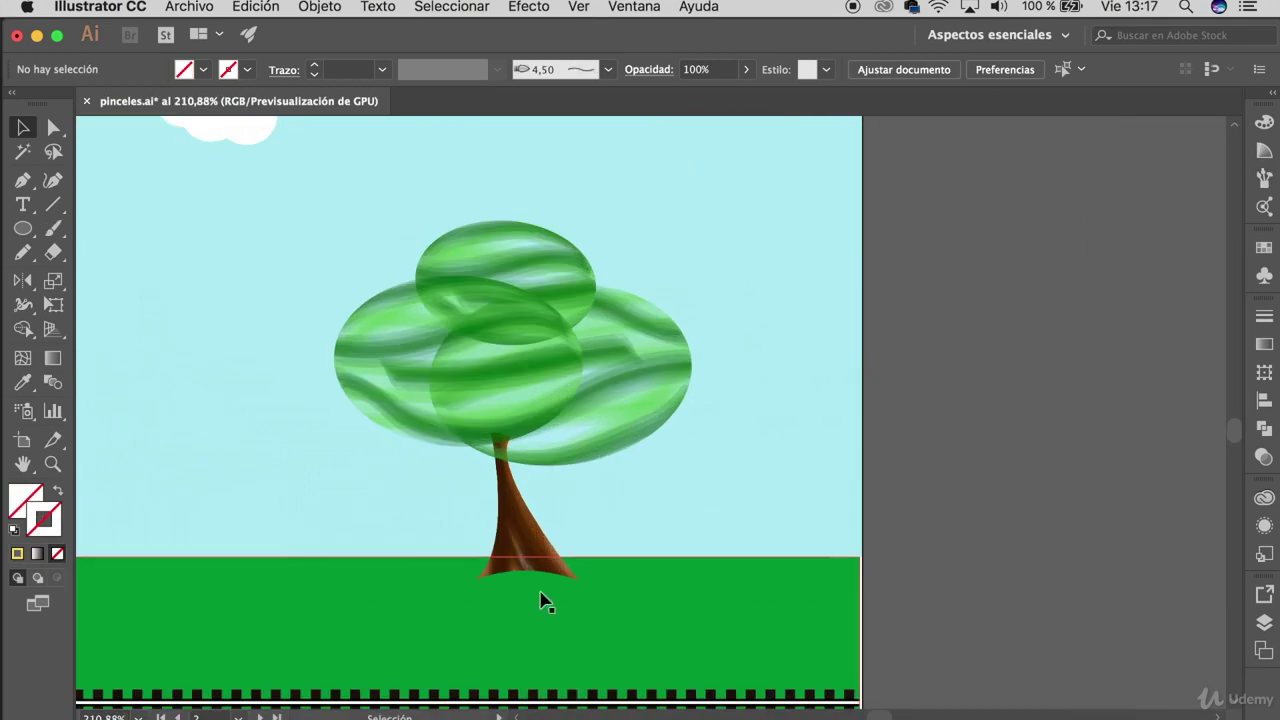
Draw a closed, tapered trunk shape with curved sides on the pasteboard with the Pen, then deselect it.
scroll(540, 603, "up", 1)
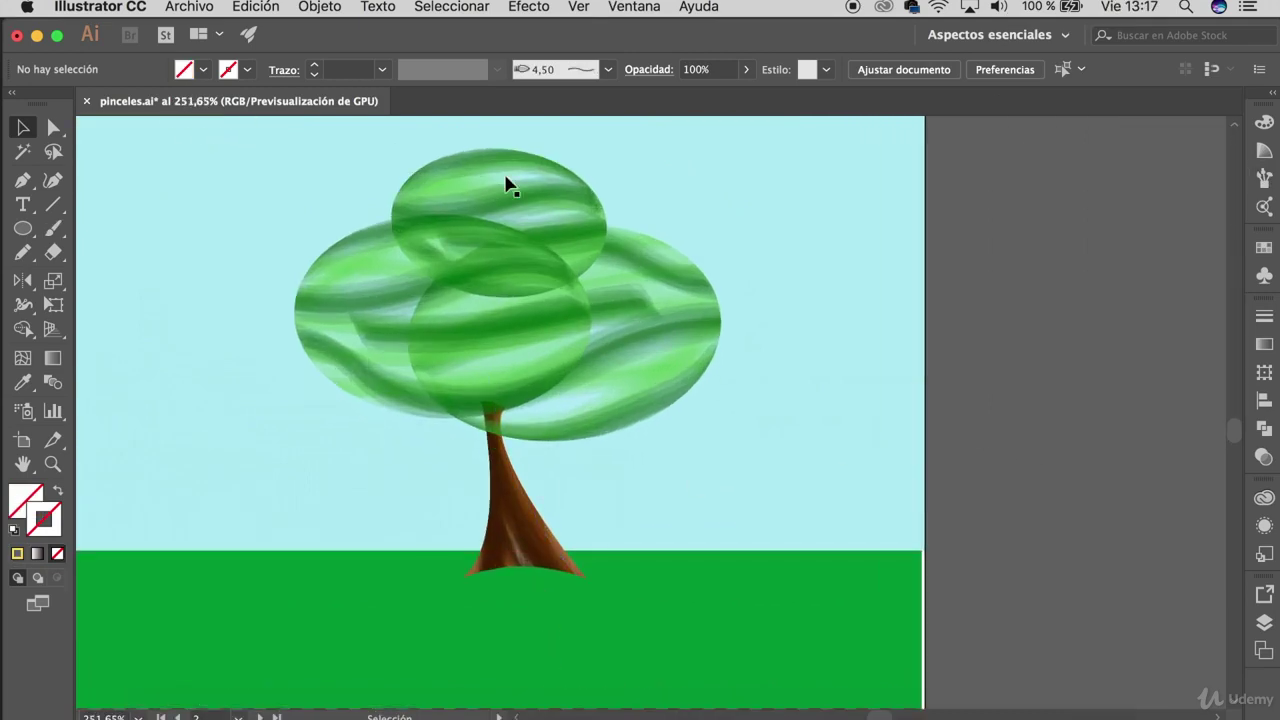
left_click(22, 180)
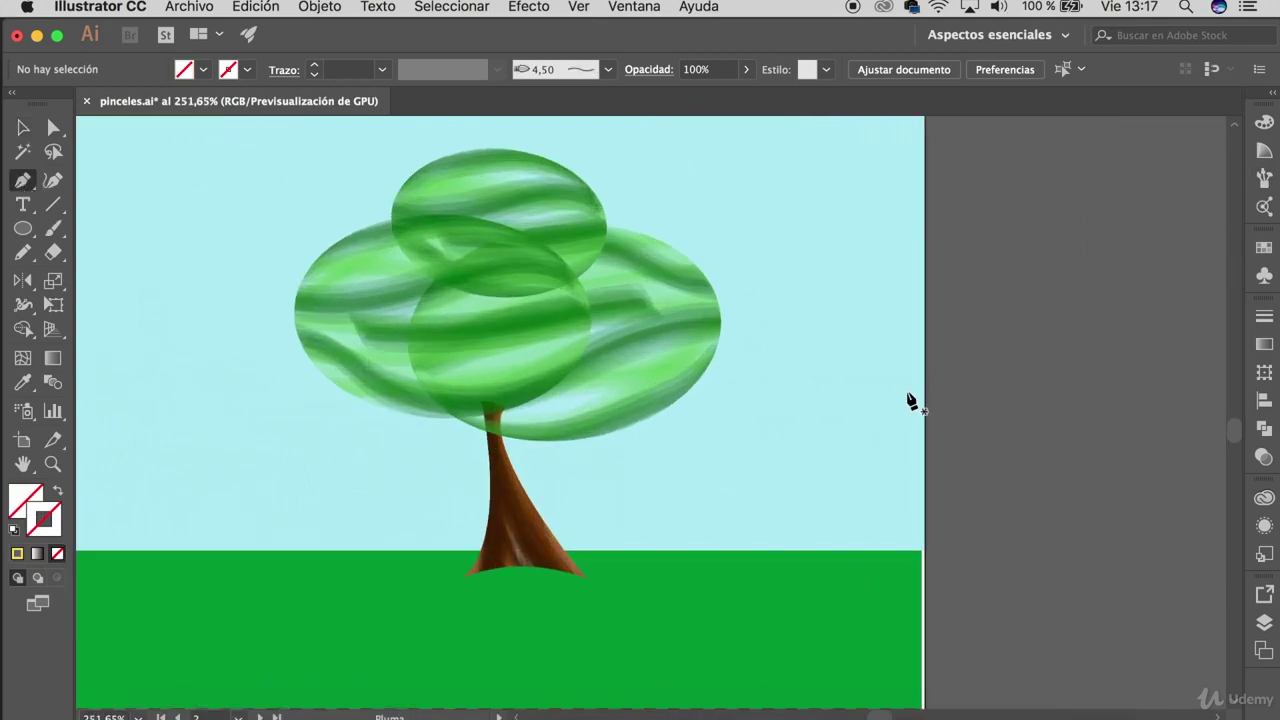
left_click(970, 400)
left_click_drag(944, 587, 1014, 668)
left_click(945, 588)
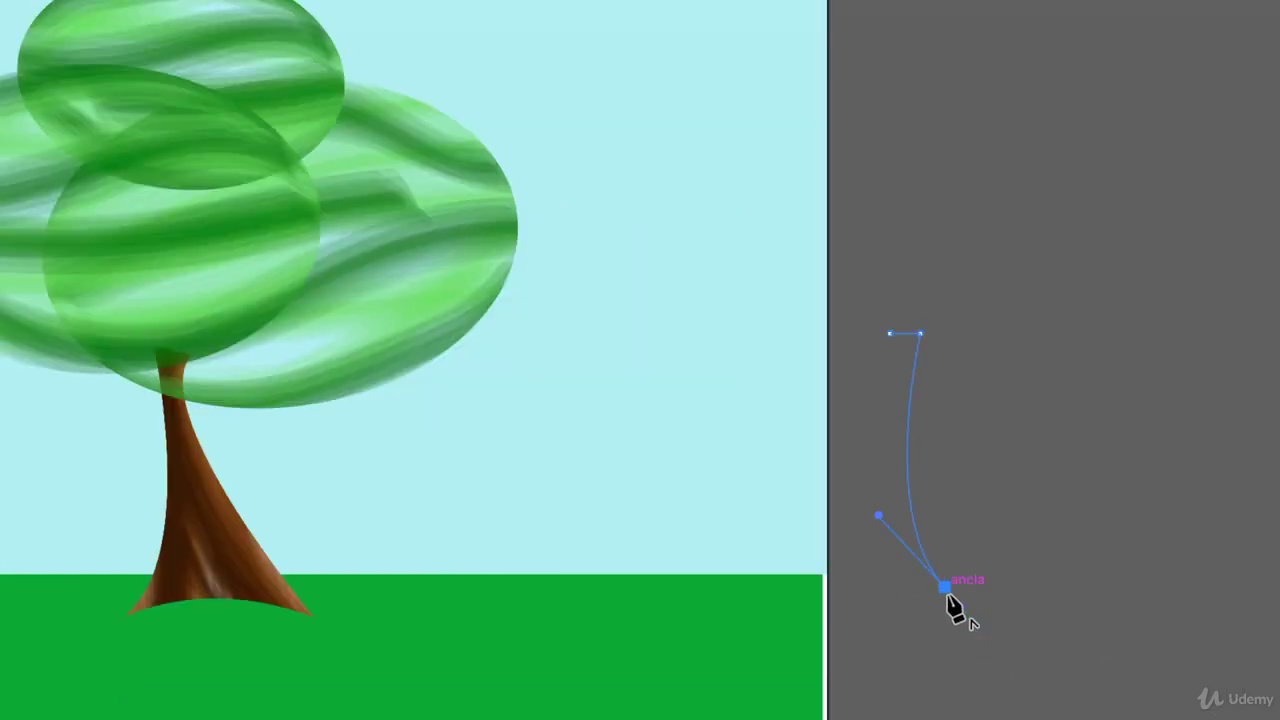
left_click(829, 592)
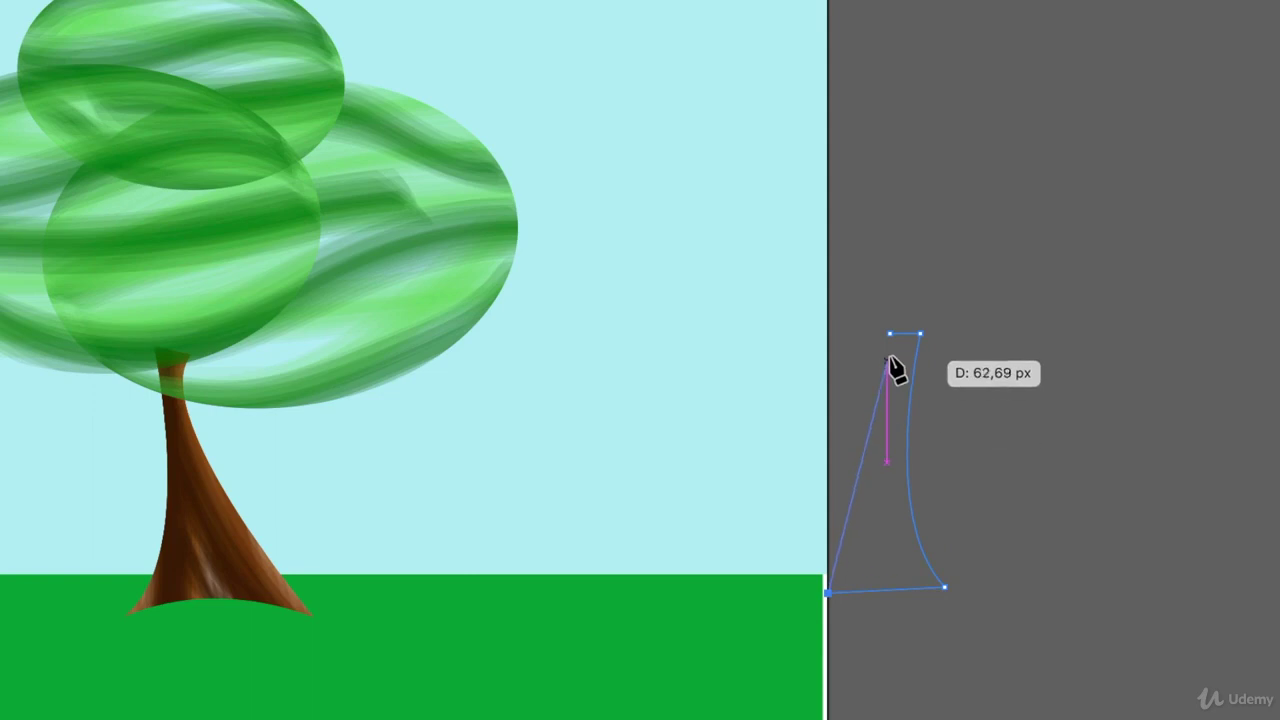
left_click_drag(890, 335, 878, 295)
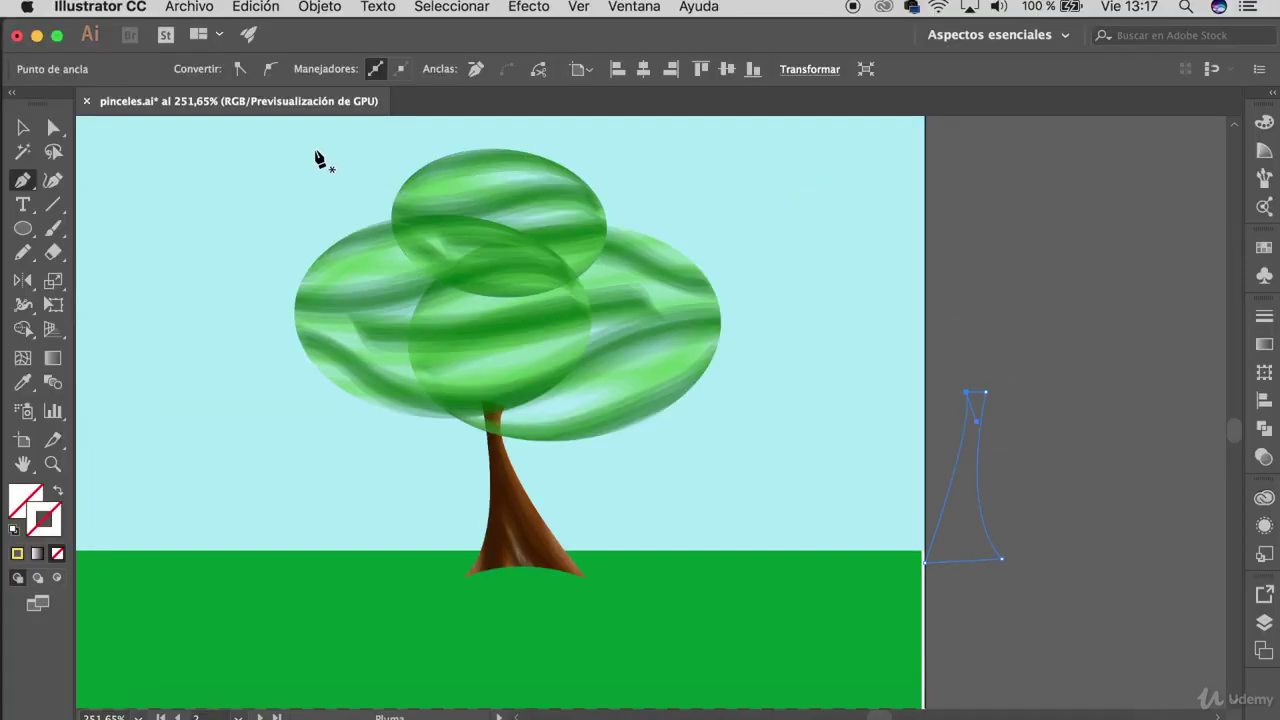
left_click(22, 127)
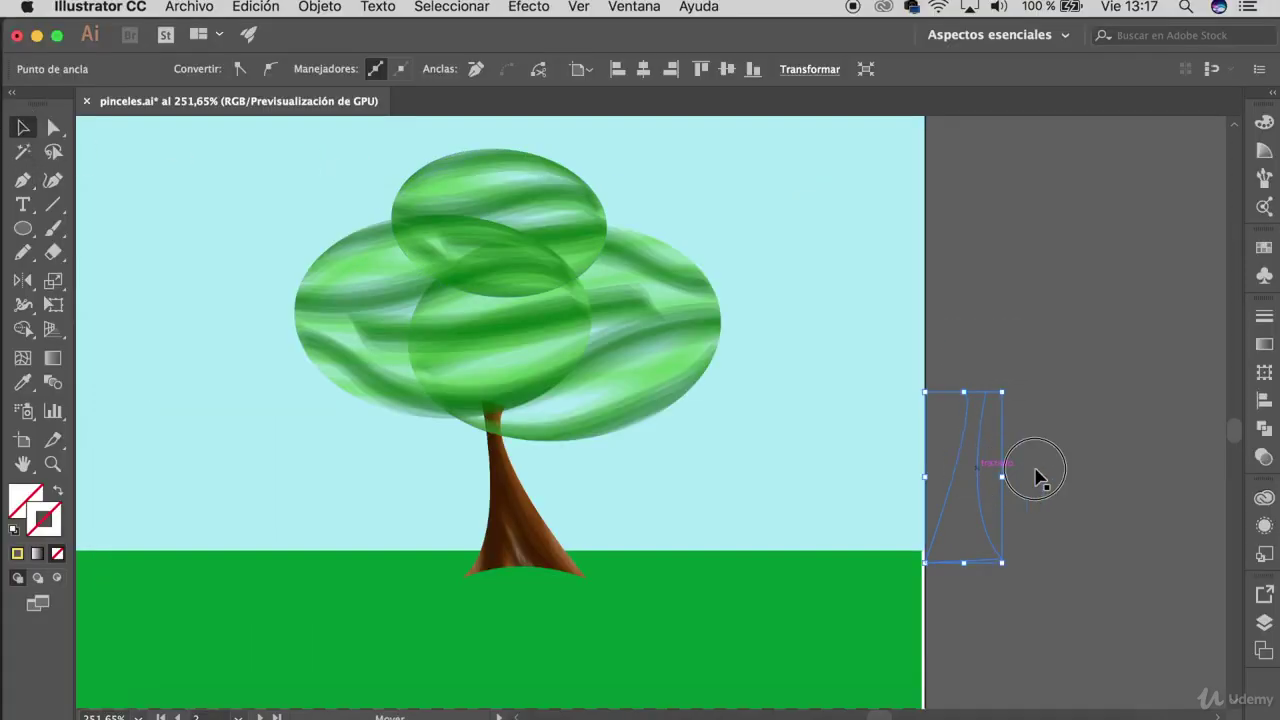
left_click(994, 343)
scroll(858, 344, "right", 4)
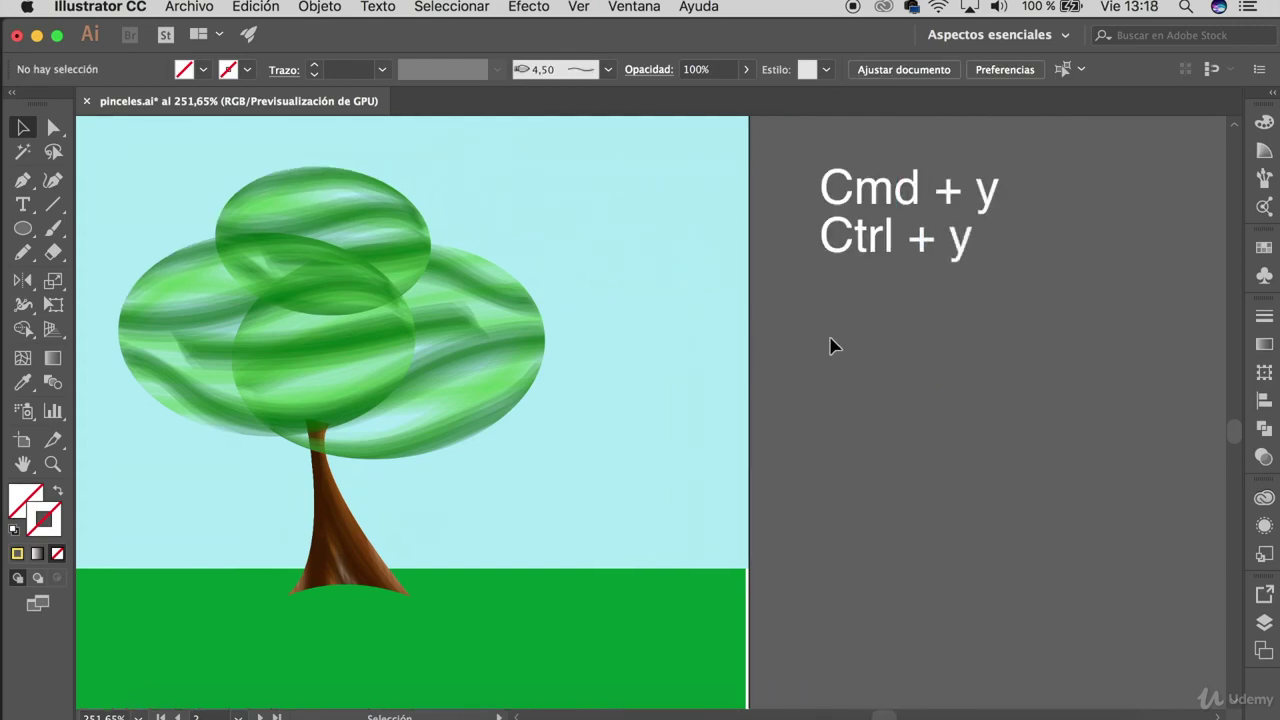
Check the trunk in Outline view, return to Preview, then select and zoom into the trunk shape.
key("super+y")
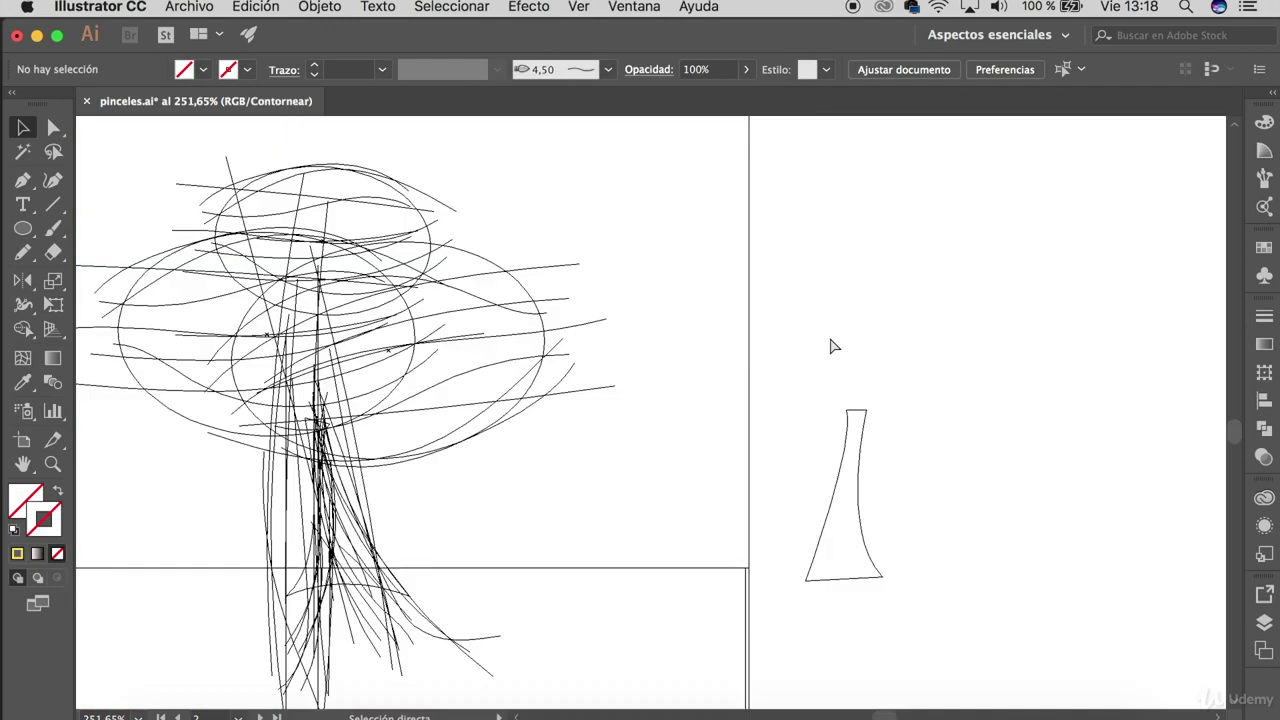
left_click_drag(818, 374, 936, 615)
left_click(930, 578)
key("super+y")
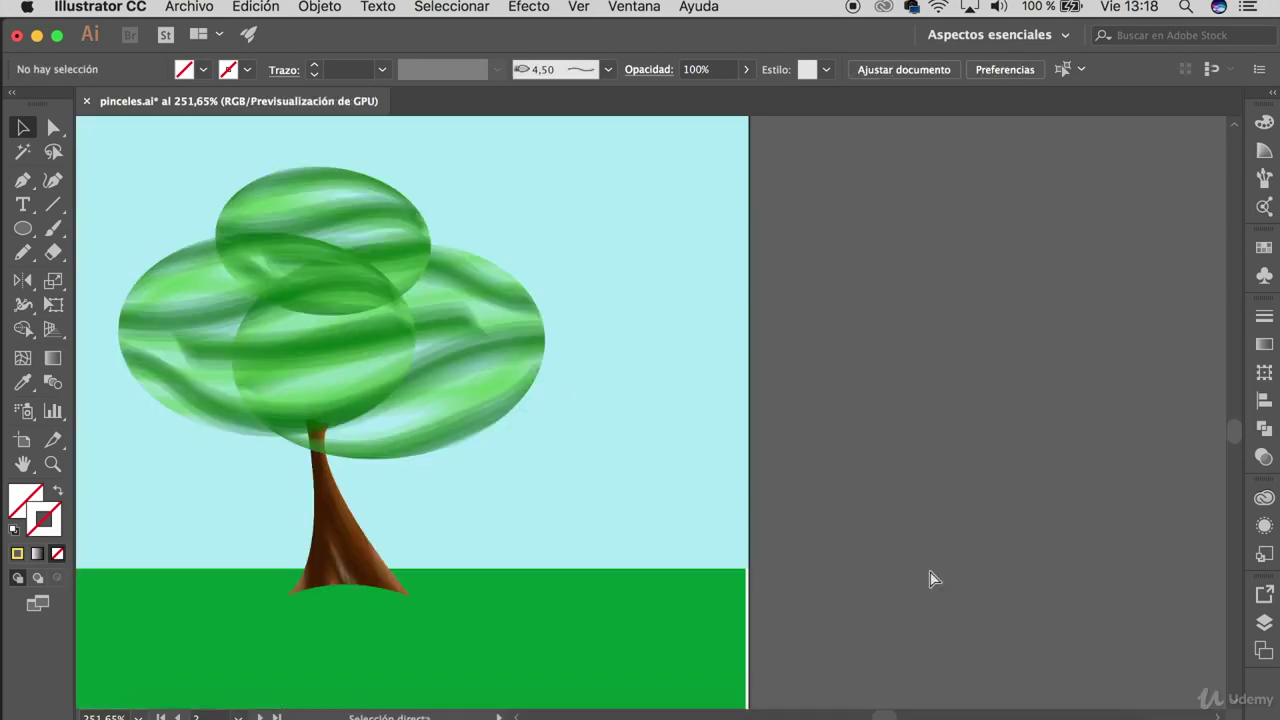
left_click(824, 298)
left_click_drag(824, 298, 930, 595)
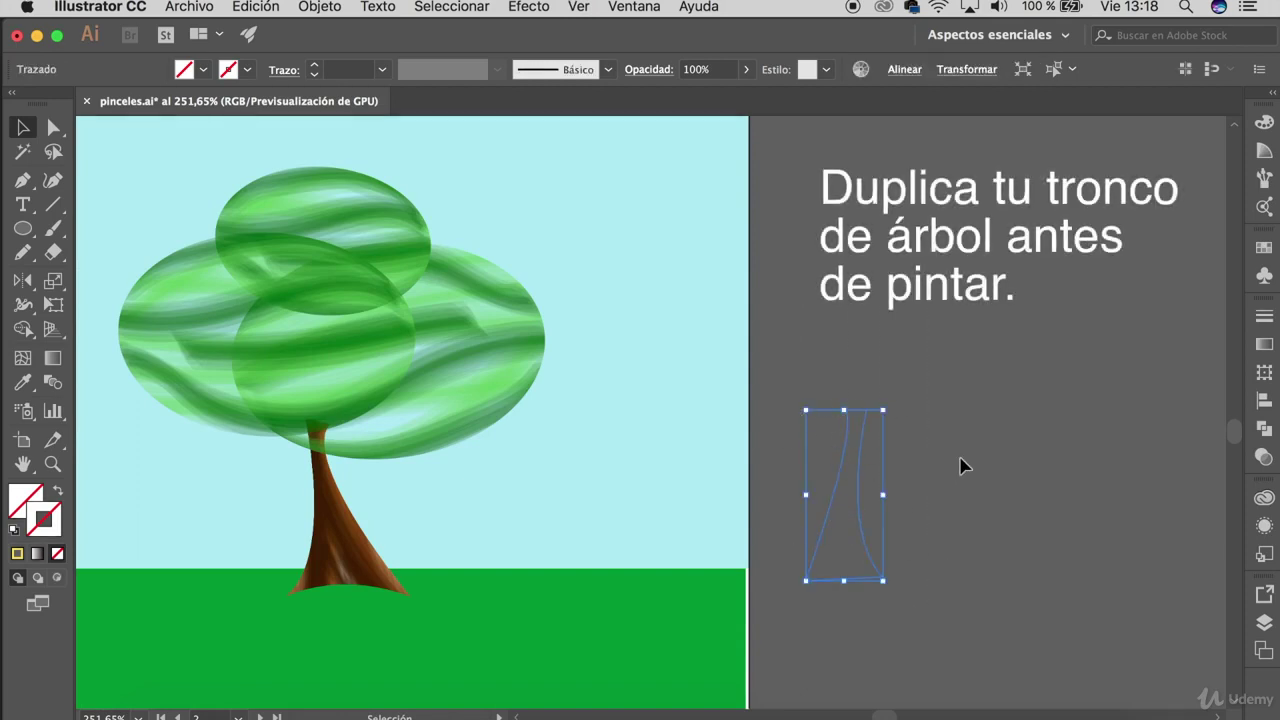
key("super+plus")
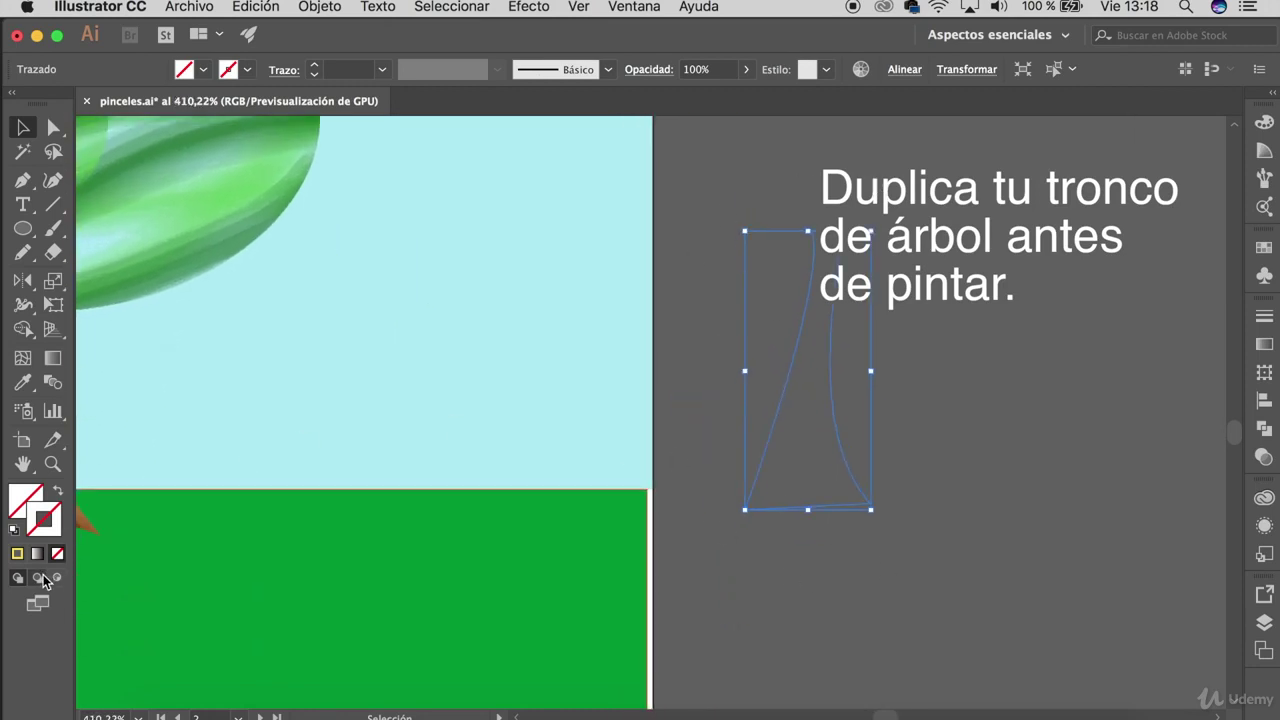
Set up Draw Inside painting with a bristle brush in dark brown 493b28, removing the trunk's outline.
left_click(51, 230)
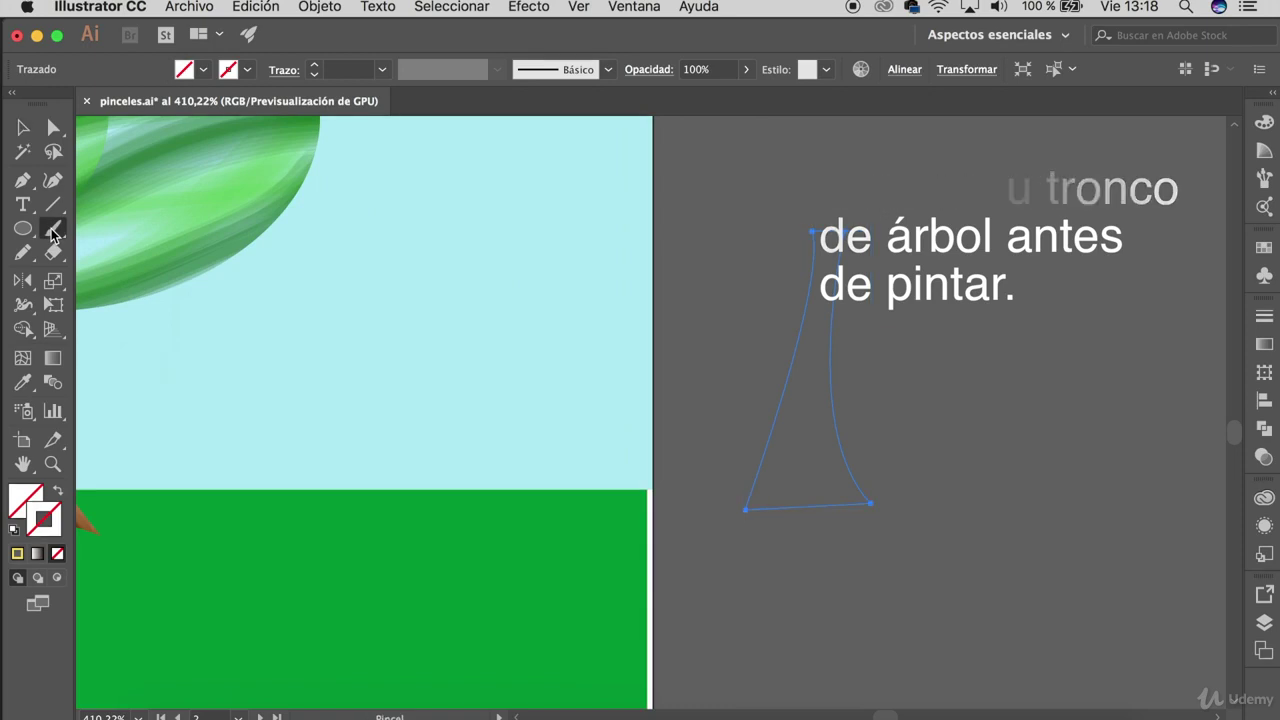
left_click(1263, 178)
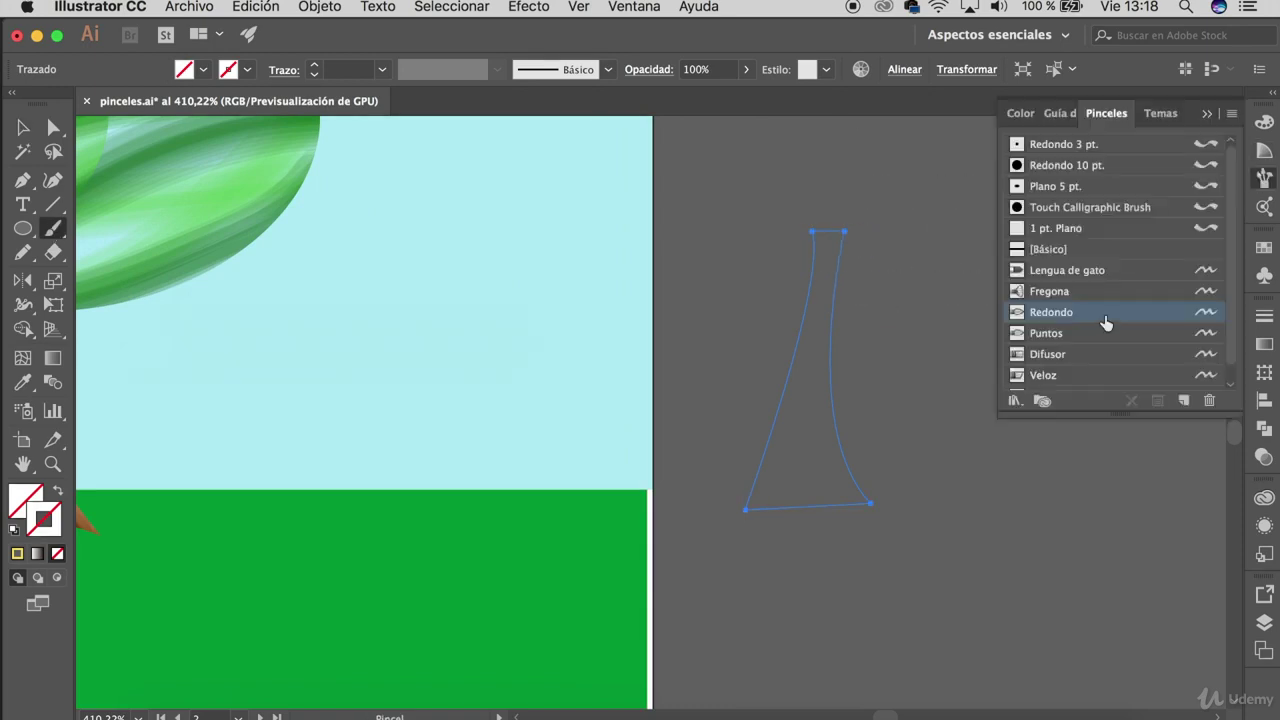
left_click(17, 556)
double_click(1006, 322)
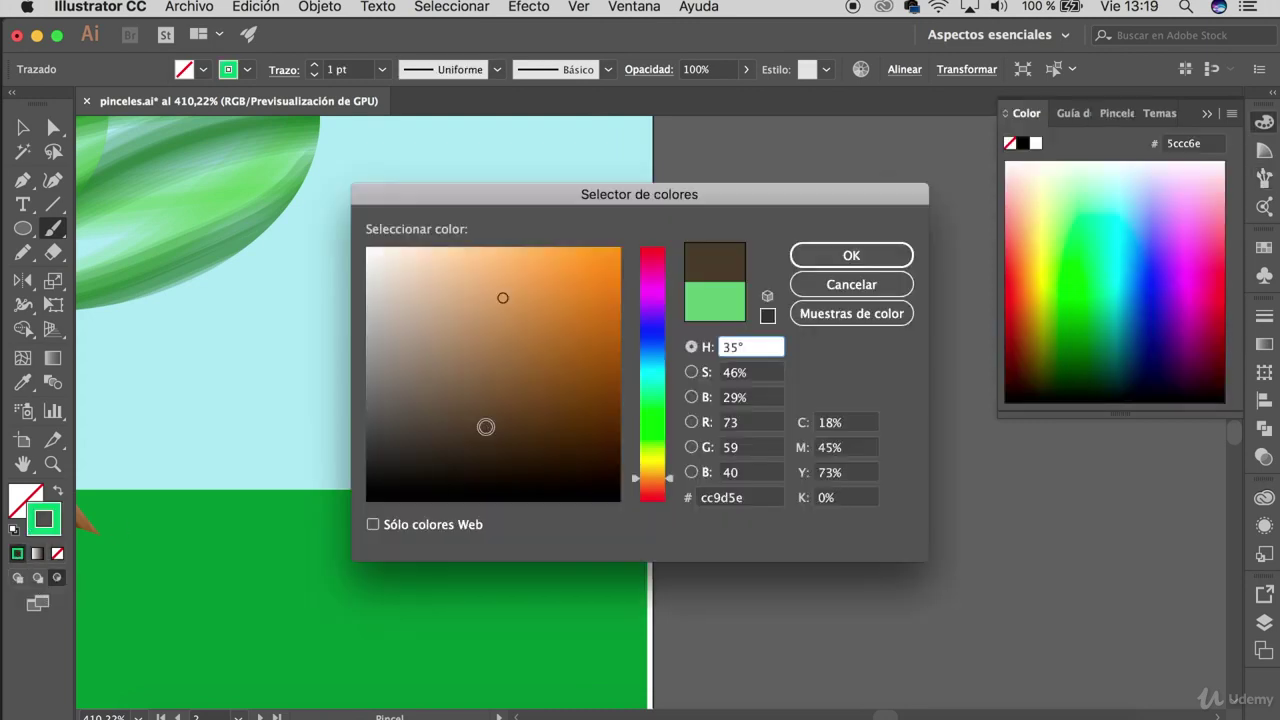
left_click(851, 257)
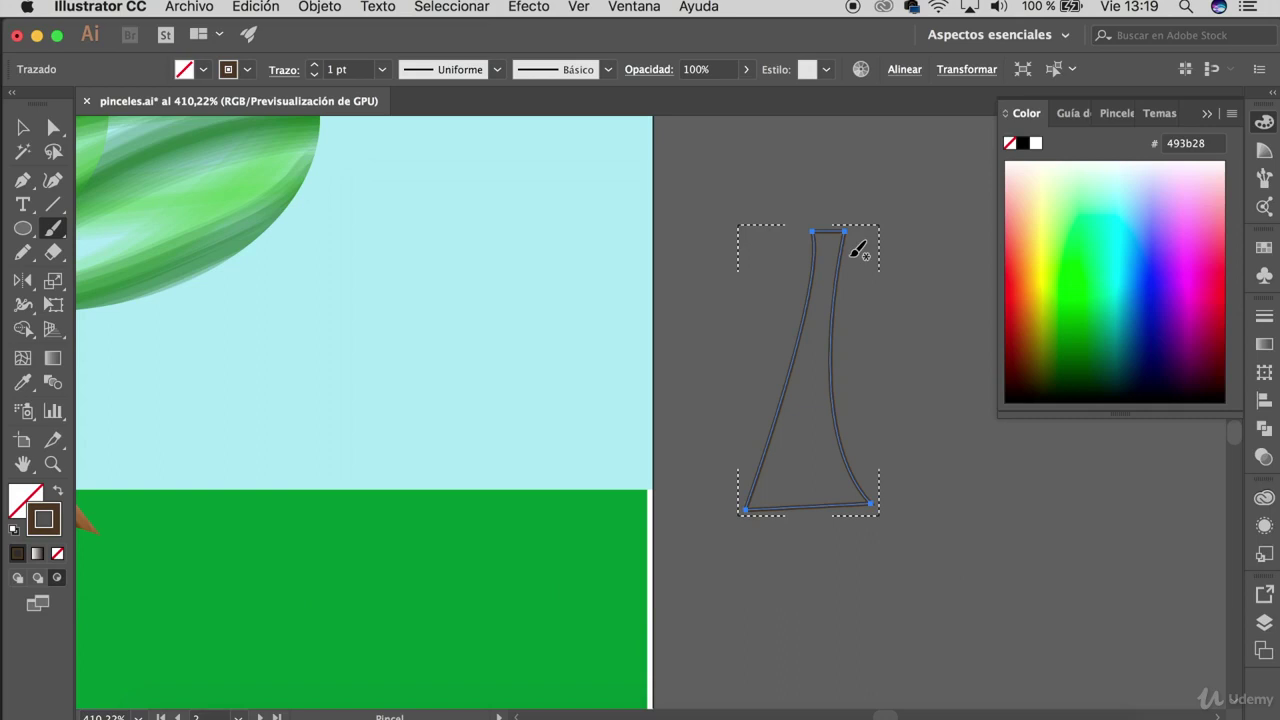
left_click(58, 555)
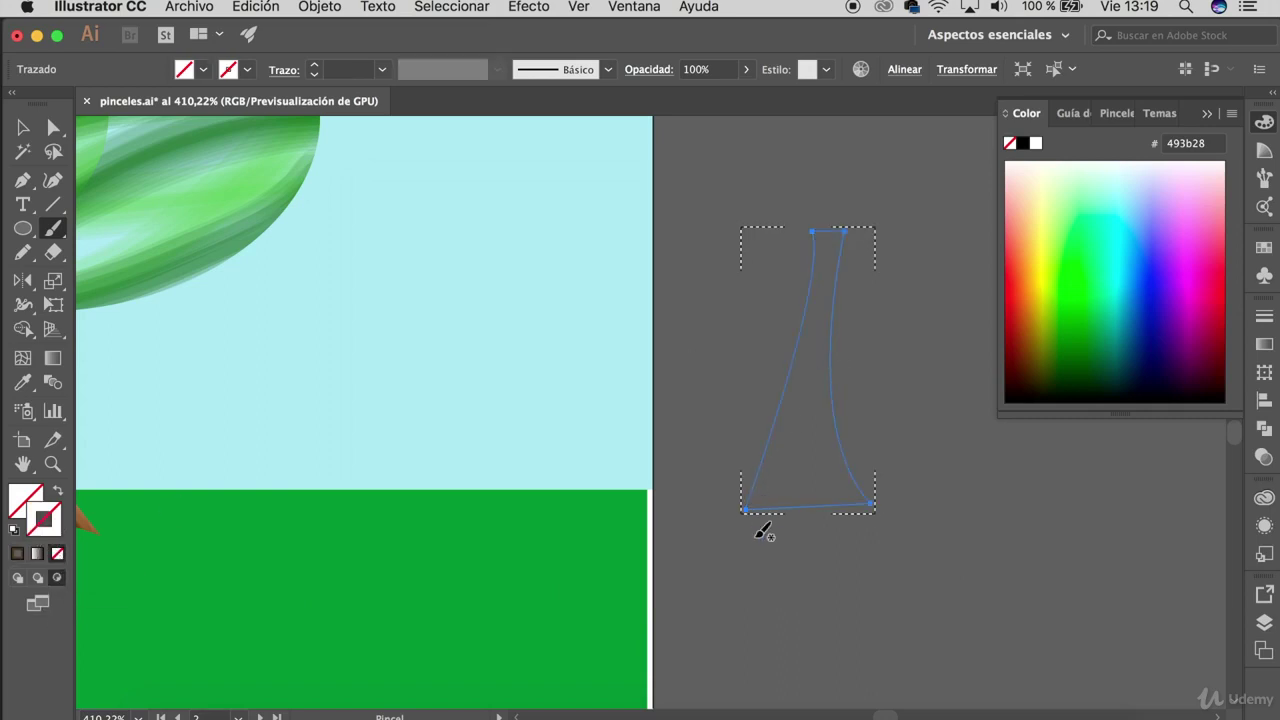
Paint upward brown bristle strokes inside the trunk, undoing one stray diagonal stroke.
left_click_drag(762, 532, 808, 228)
left_click_drag(832, 534, 824, 256)
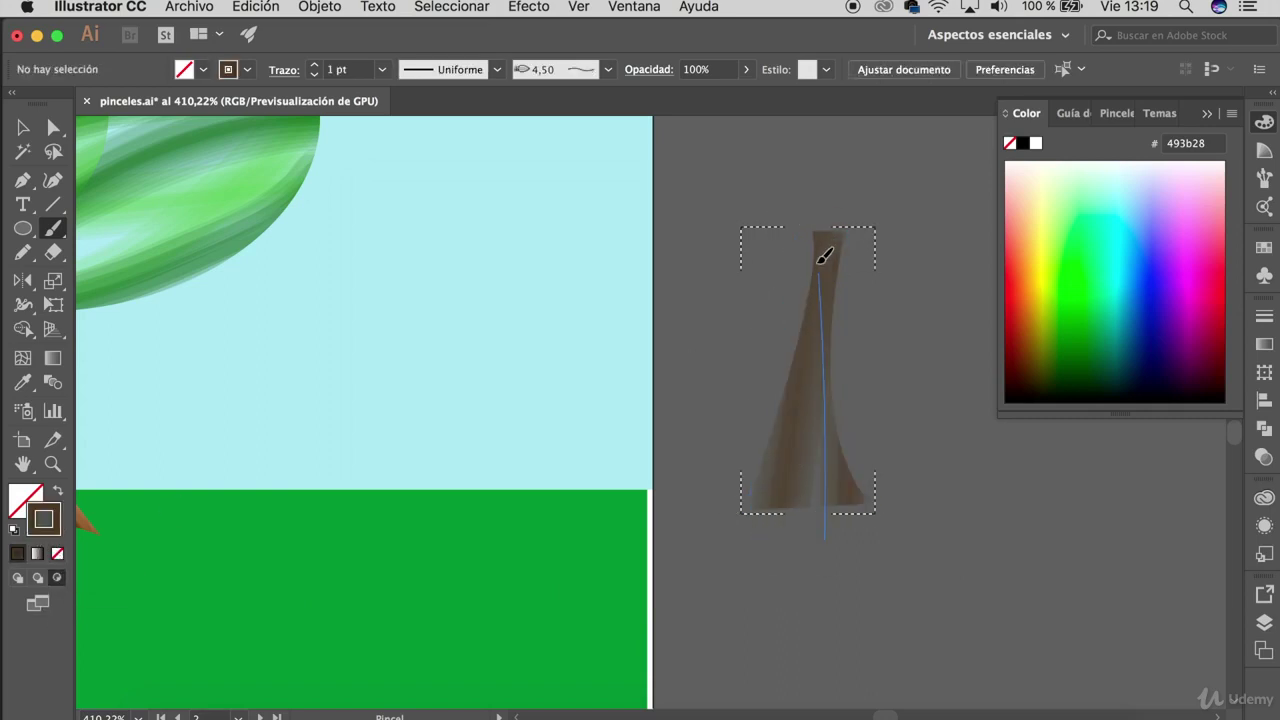
left_click_drag(882, 515, 757, 251)
key("cmd+z")
left_click_drag(757, 534, 748, 365)
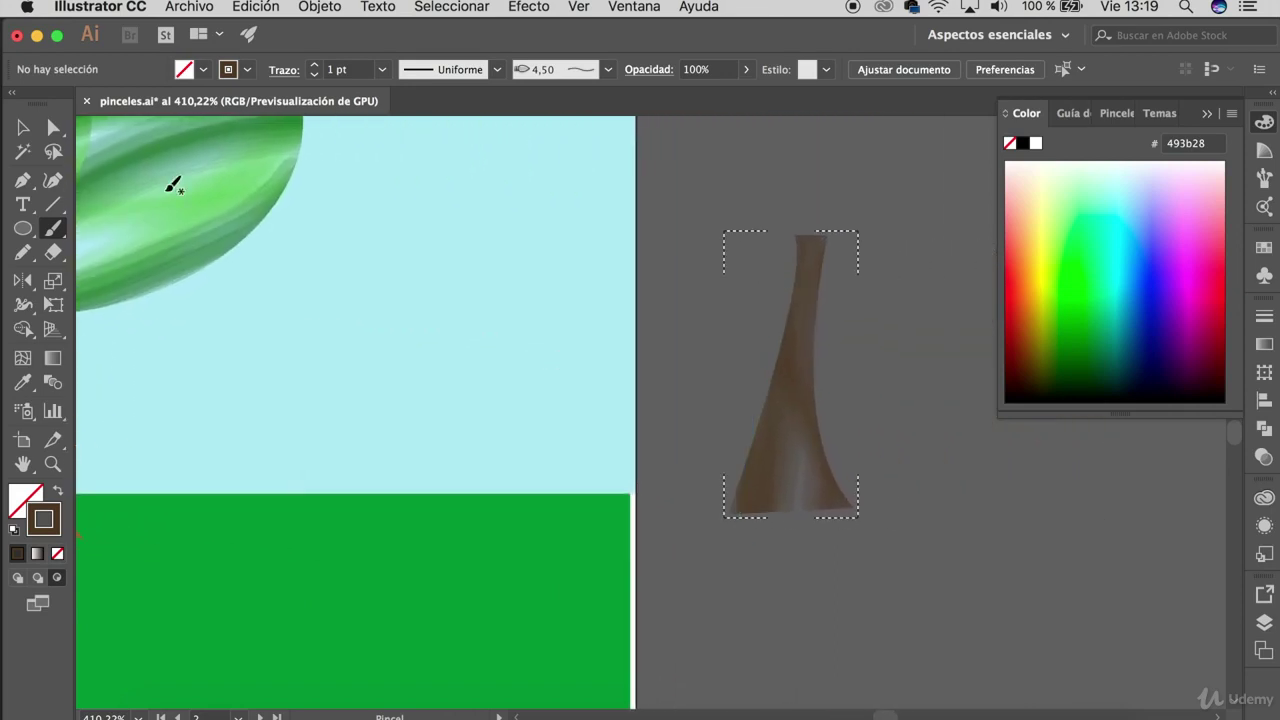
left_click(22, 128)
Fill the duplicate trunk path with brown instead of a dark outline.
left_click(722, 323)
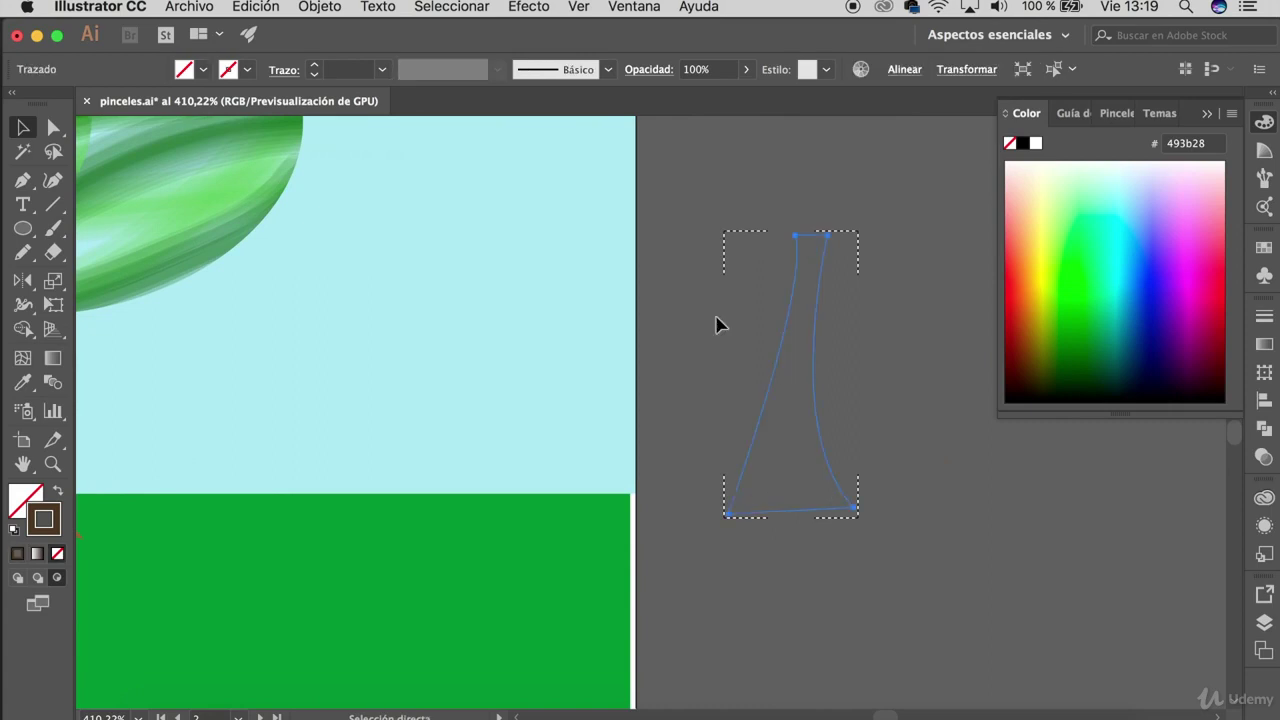
left_click(17, 553)
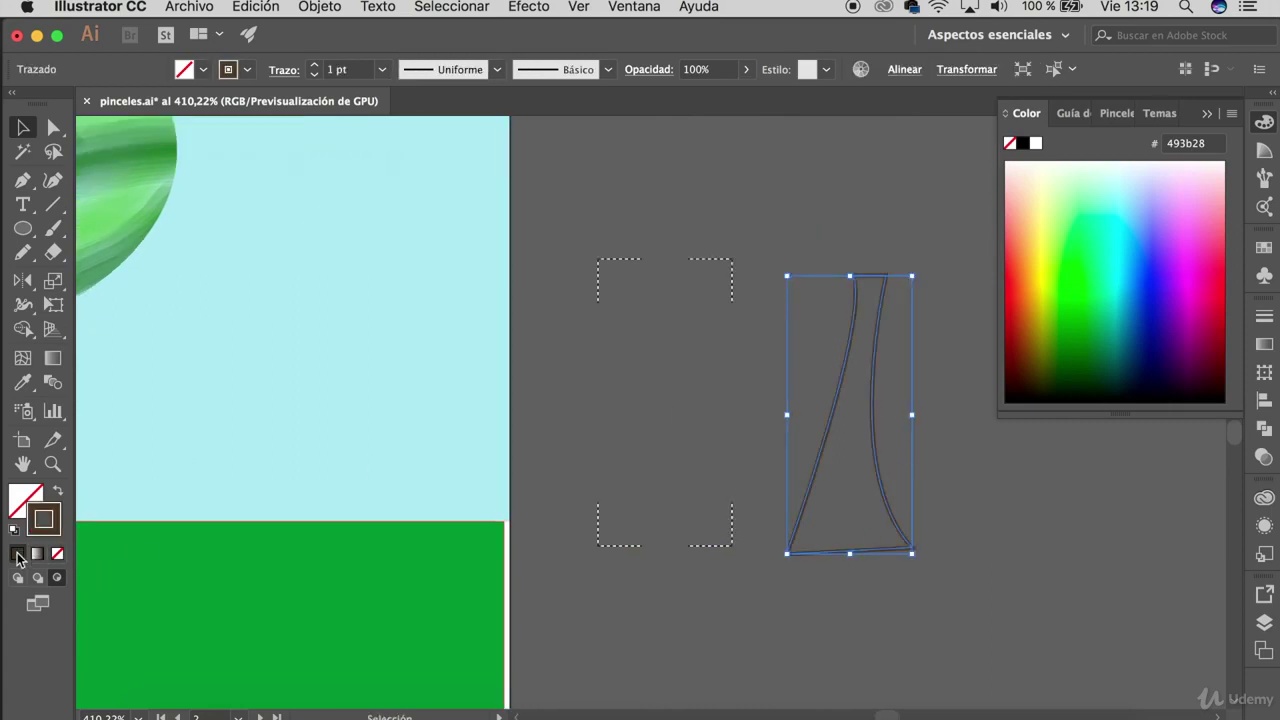
left_click(57, 491)
left_click(636, 188)
Paint three soft brown bristle strokes inside the duplicate trunk.
left_click(54, 228)
left_click_drag(612, 540, 650, 390)
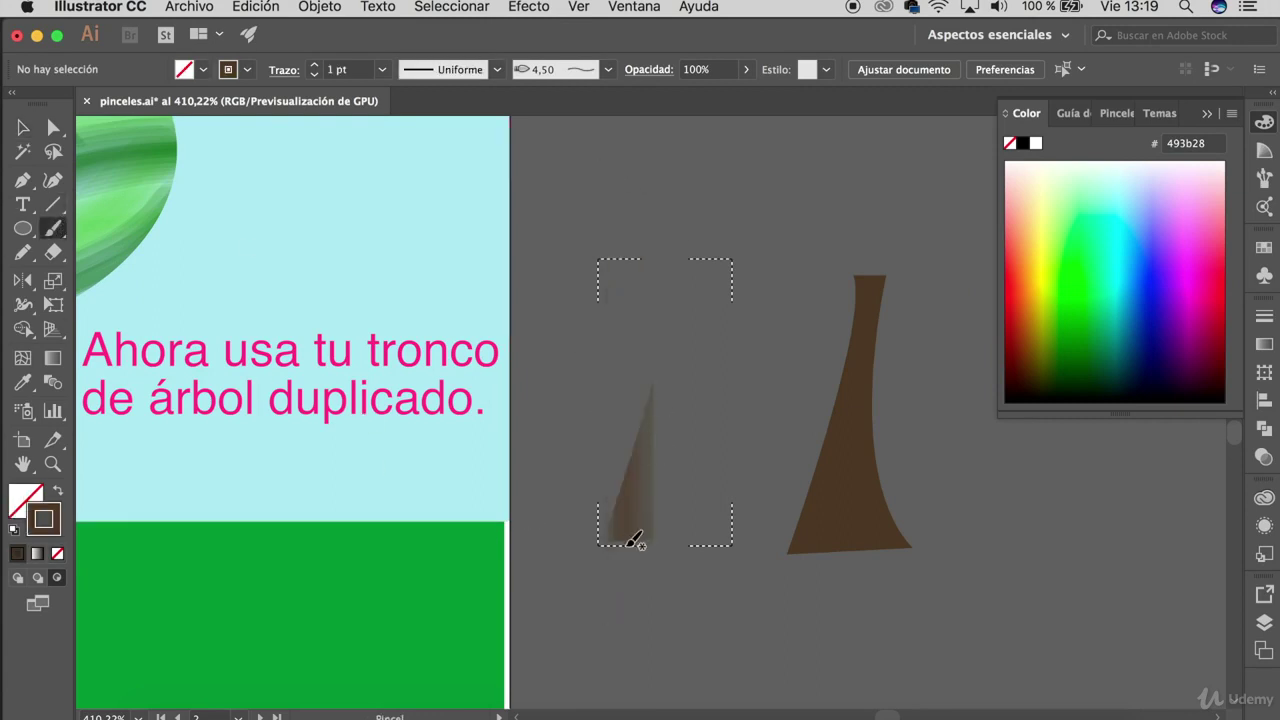
left_click_drag(634, 537, 690, 265)
left_click_drag(722, 532, 699, 318)
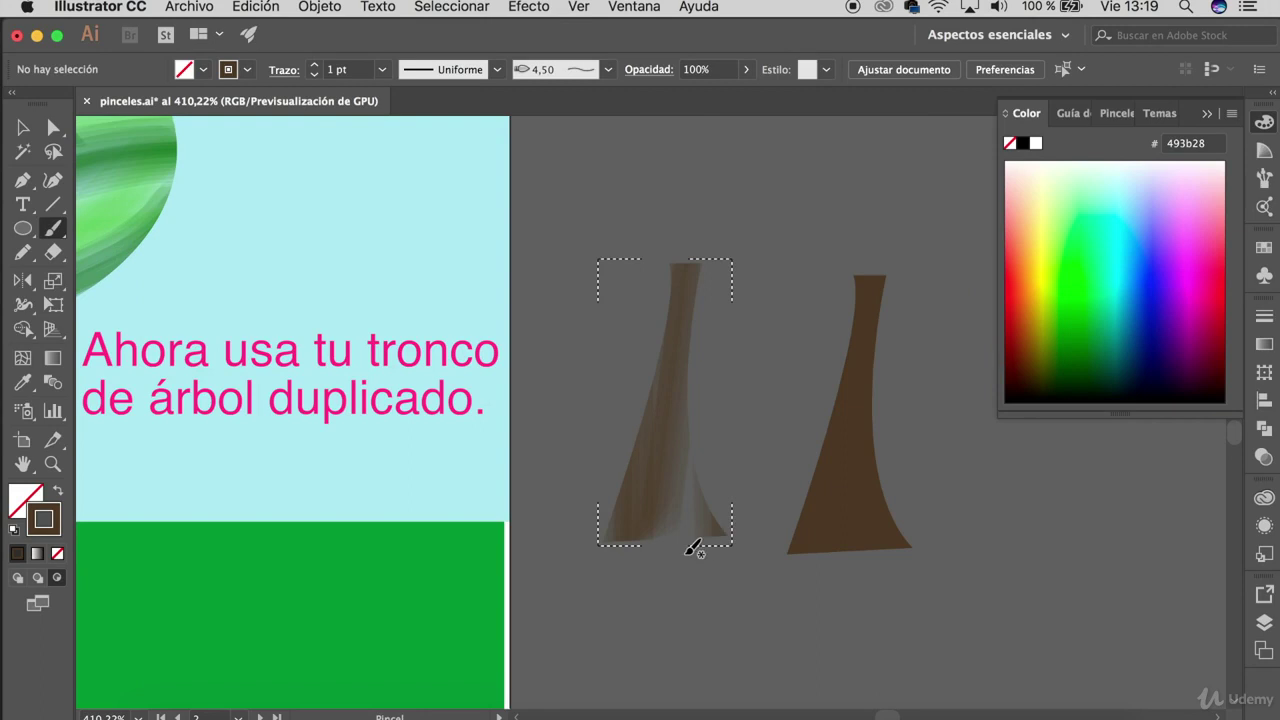
Change the stroke colour to orange-brown 8c5820 and paint a stroke over the left trunk.
double_click(43, 518)
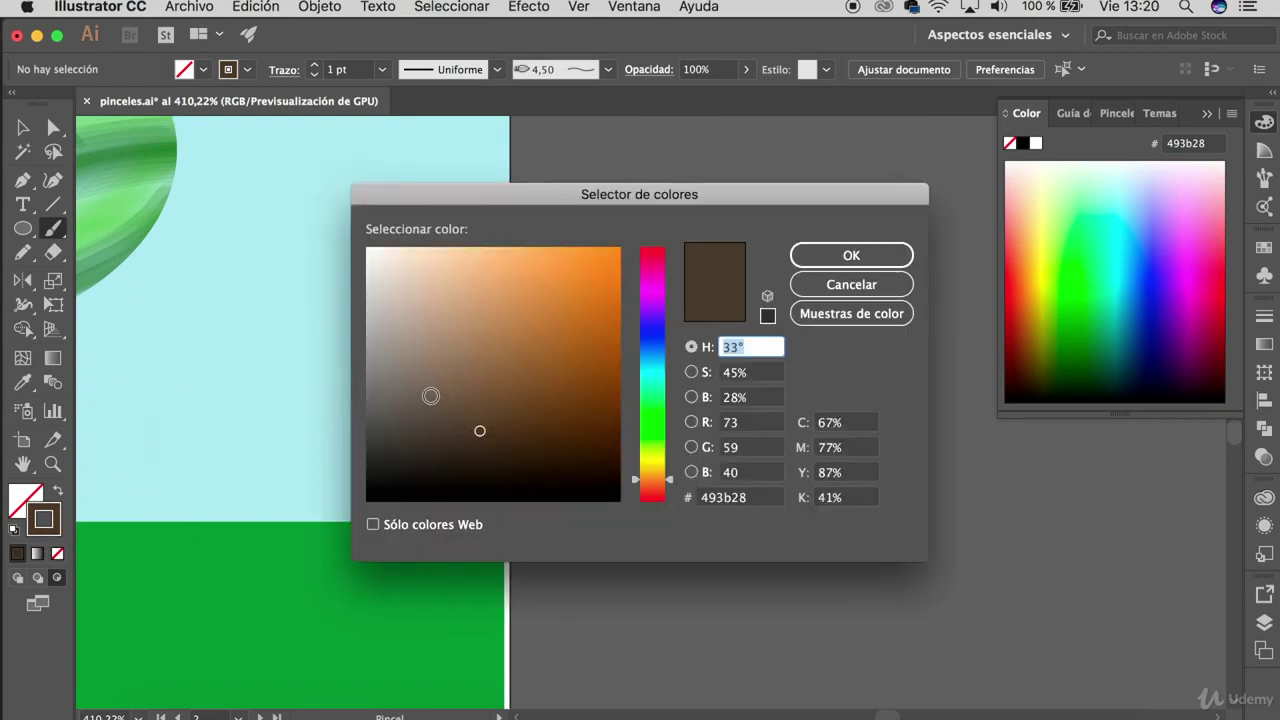
left_click(432, 397)
left_click(851, 256)
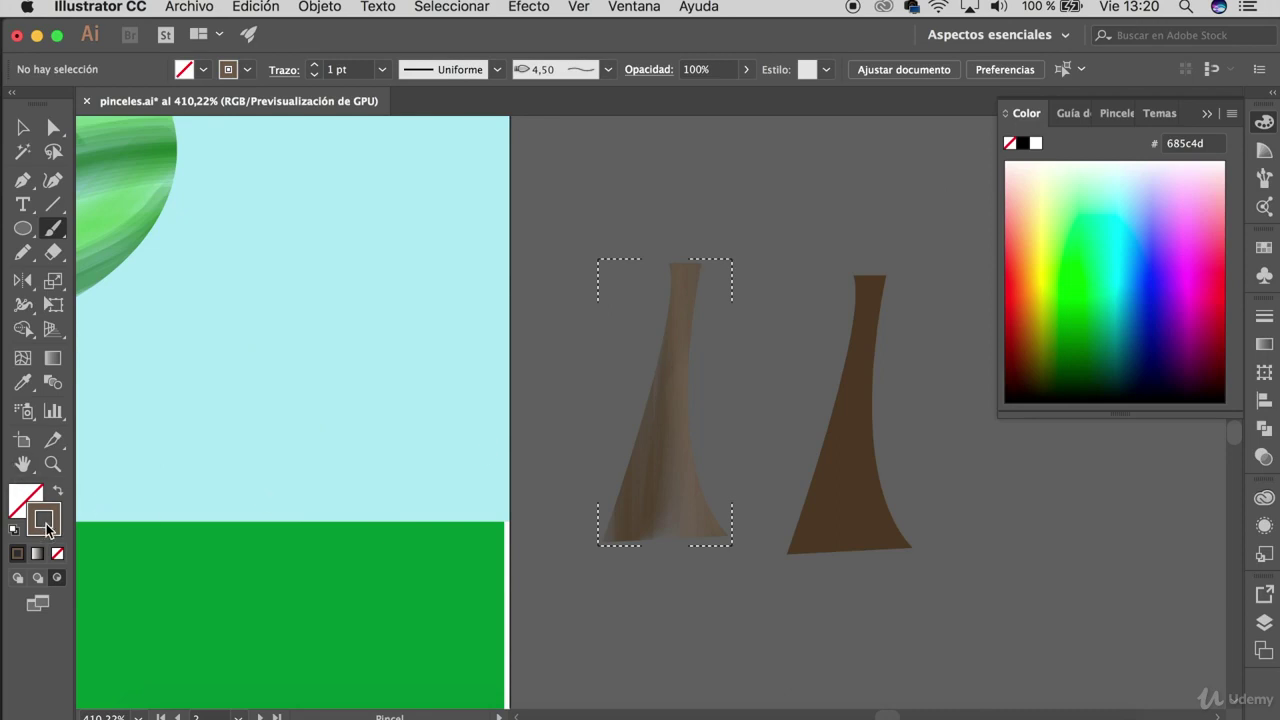
double_click(45, 525)
left_click(562, 361)
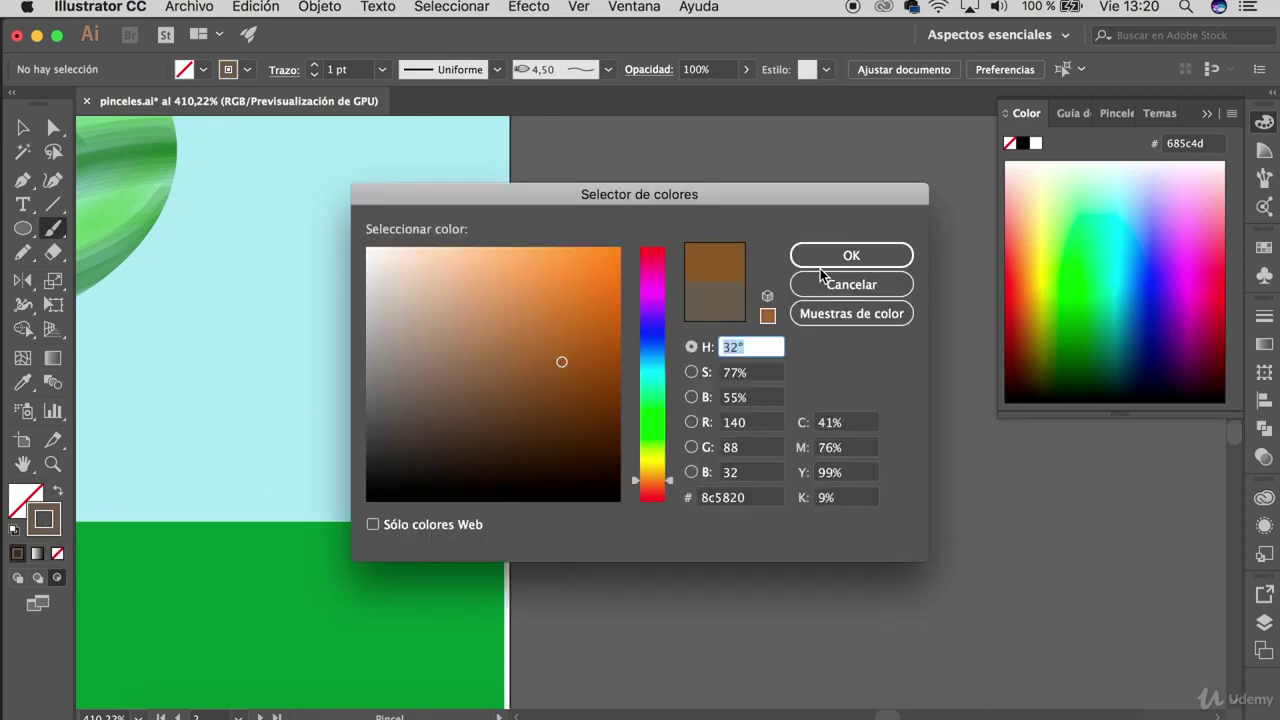
left_click(818, 257)
left_click_drag(679, 262, 655, 540)
Move the brushed trunk right toward the solid brown trunk.
key("v")
left_click(587, 428)
left_click(651, 500)
left_click_drag(651, 500, 759, 510)
Bring the brushed trunk to the front and stack it onto the solid trunk.
right_click(760, 509)
mouse_move(810, 631)
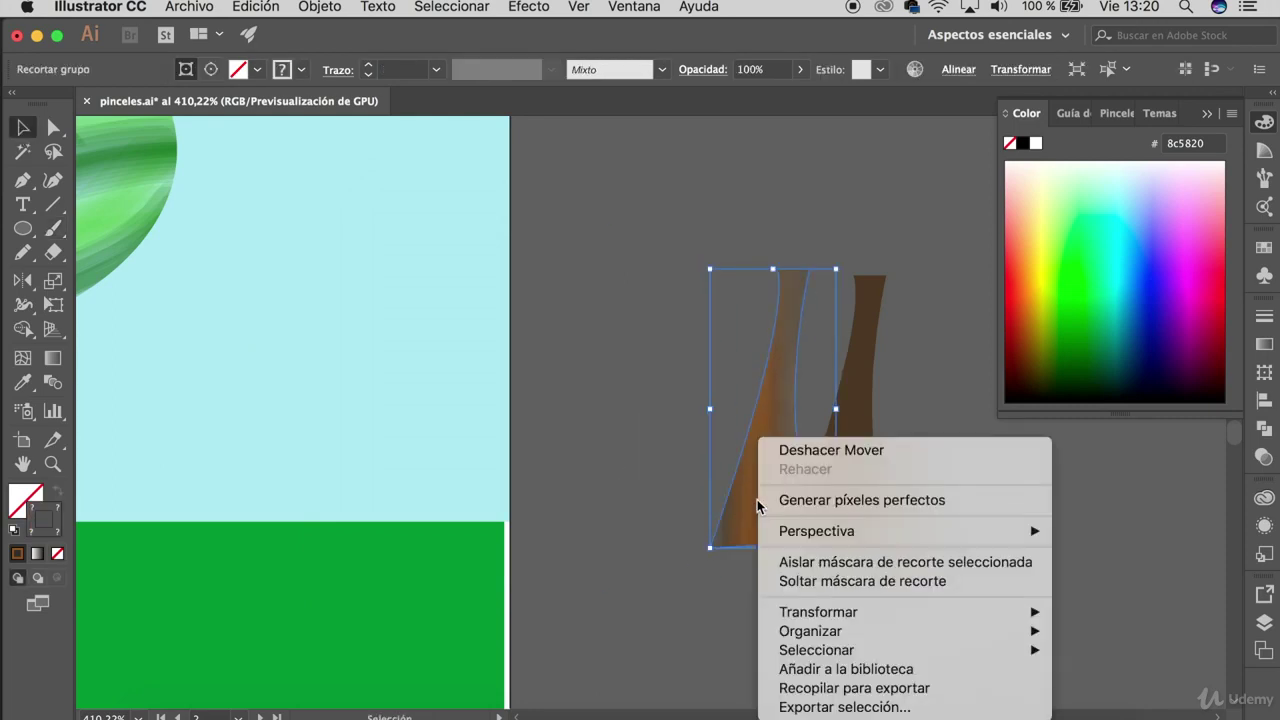
left_click(1117, 619)
left_click(1063, 600)
left_click_drag(763, 495, 834, 503)
left_click(686, 471)
Zoom out and shift the view to the empty pasteboard beside the artboard.
scroll(680, 471, "down", 3)
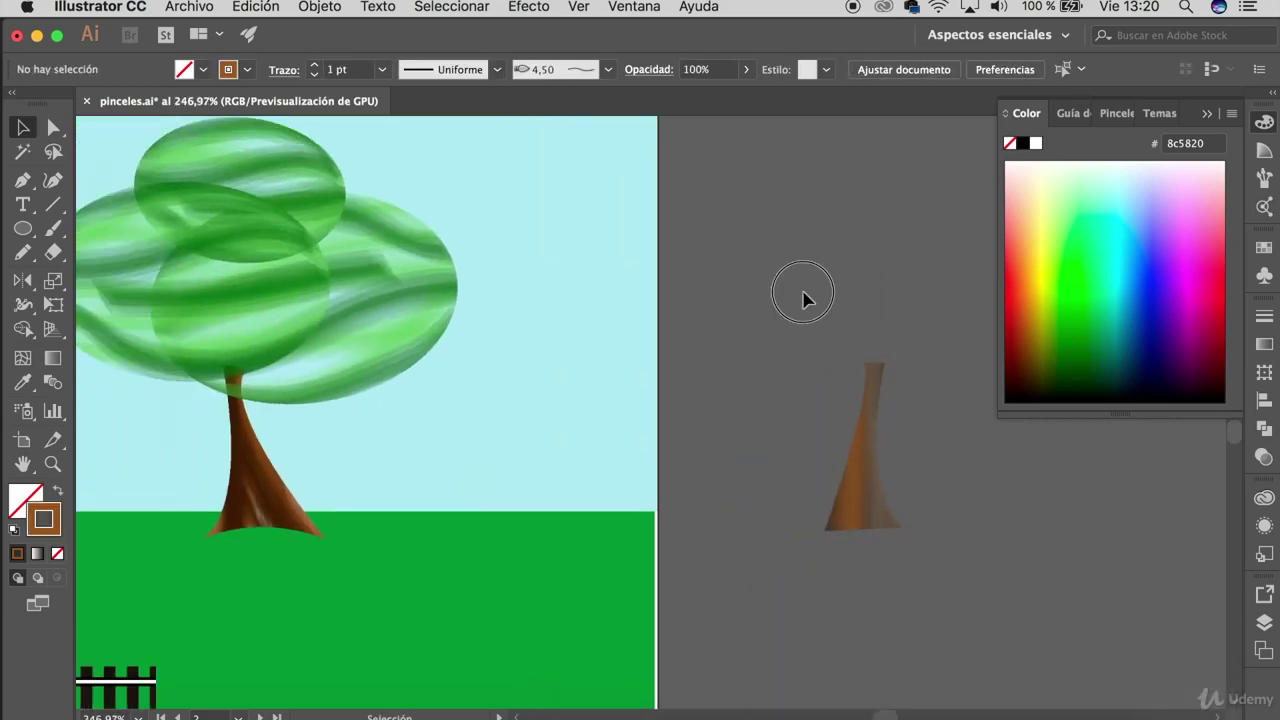
left_click_drag(803, 297, 937, 611)
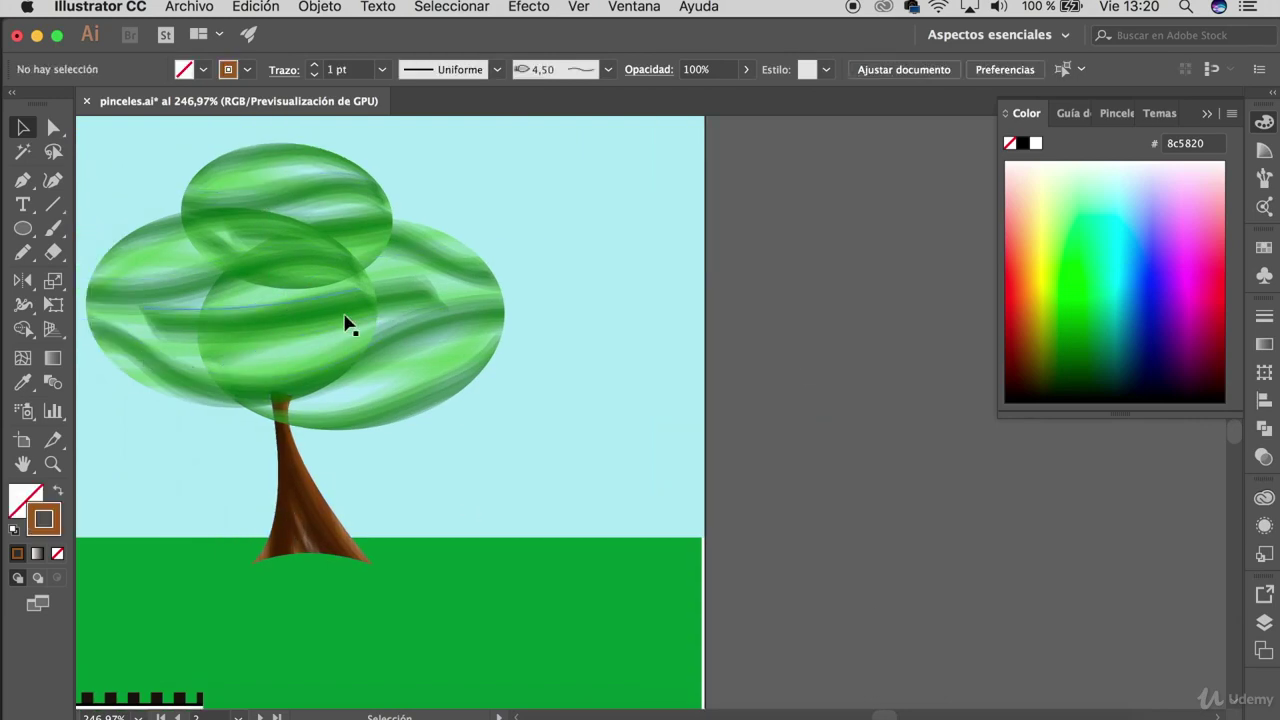
left_click(21, 232)
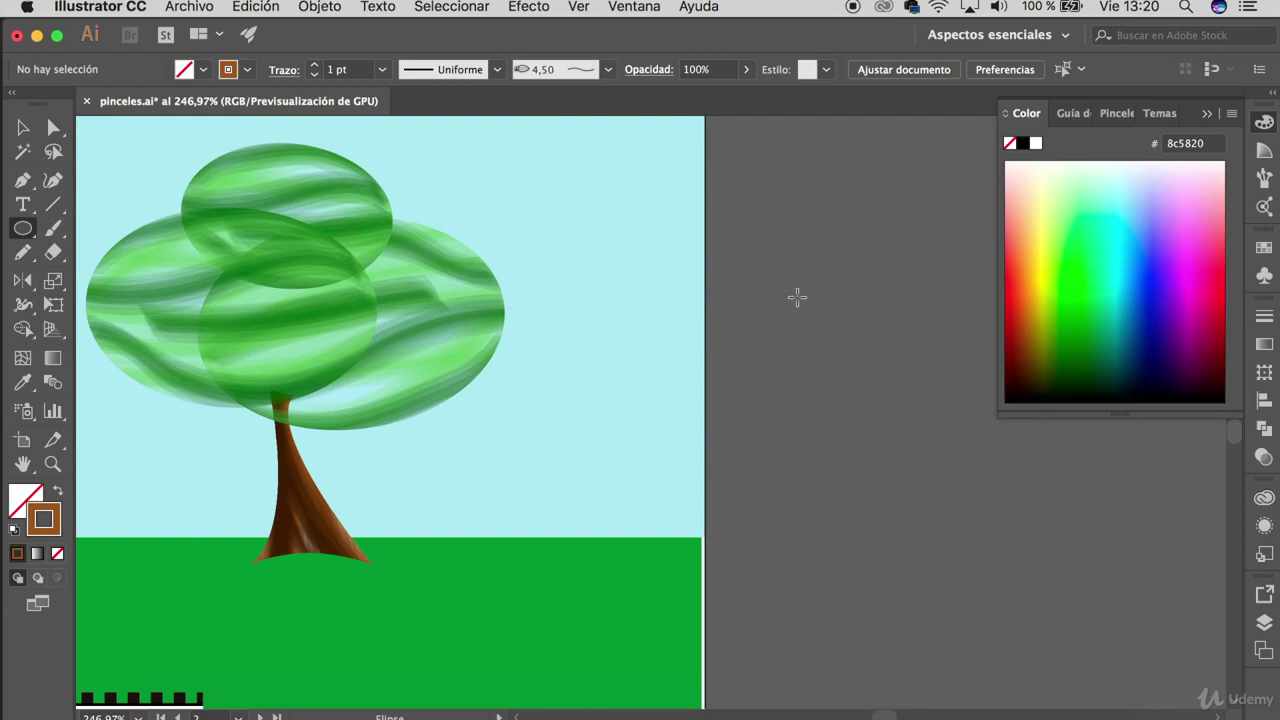
Draw a tall ellipse, set Draw Inside, and paint bright green 00d756 strokes in it.
left_click_drag(802, 291, 932, 507)
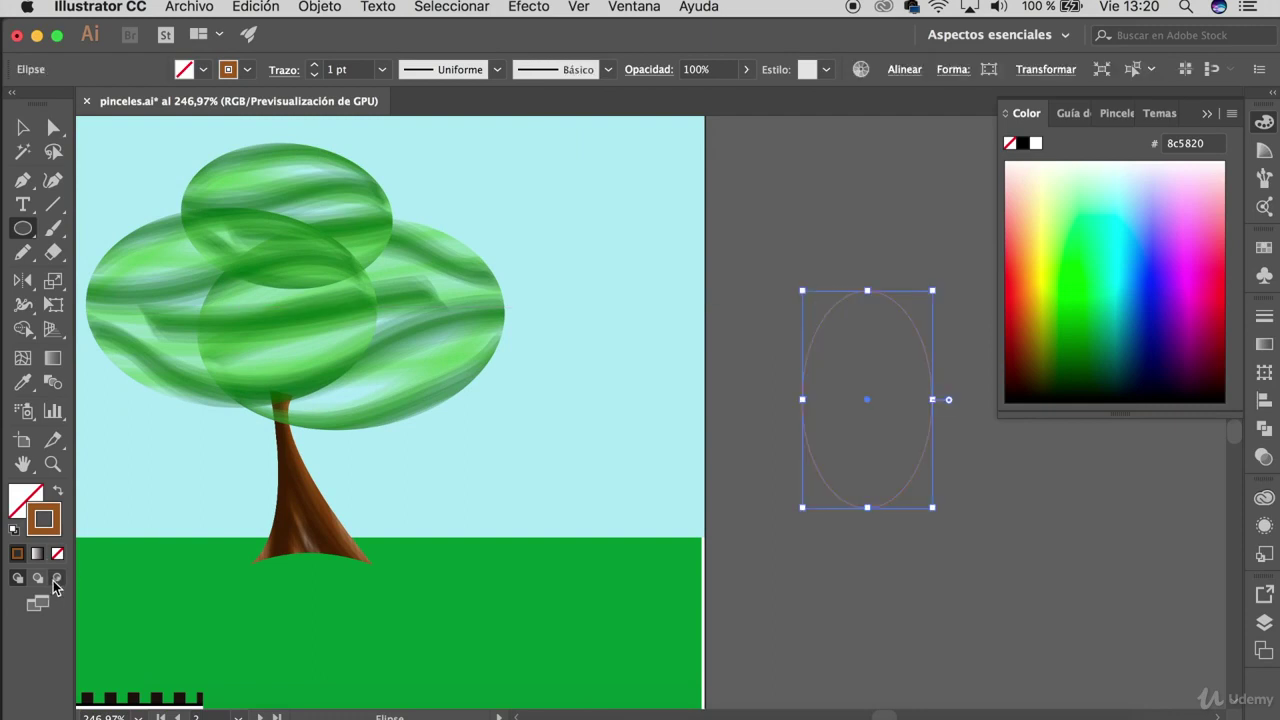
left_click(55, 580)
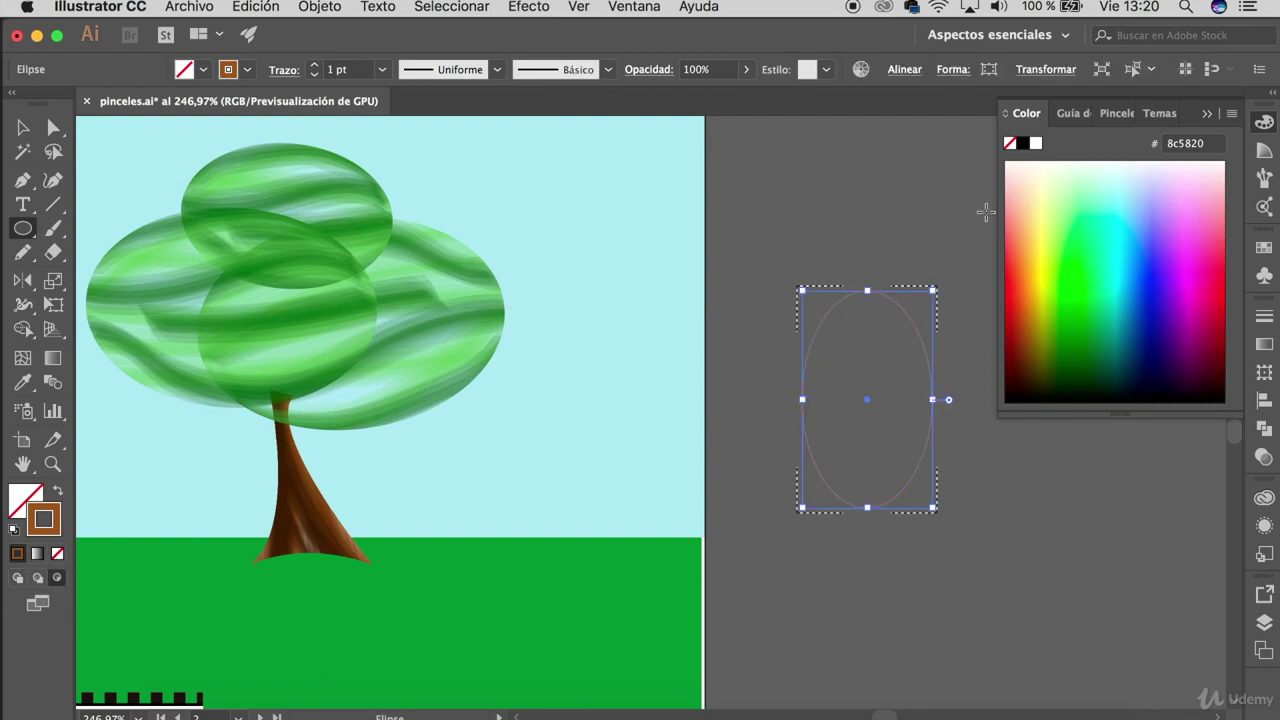
left_click(1086, 294)
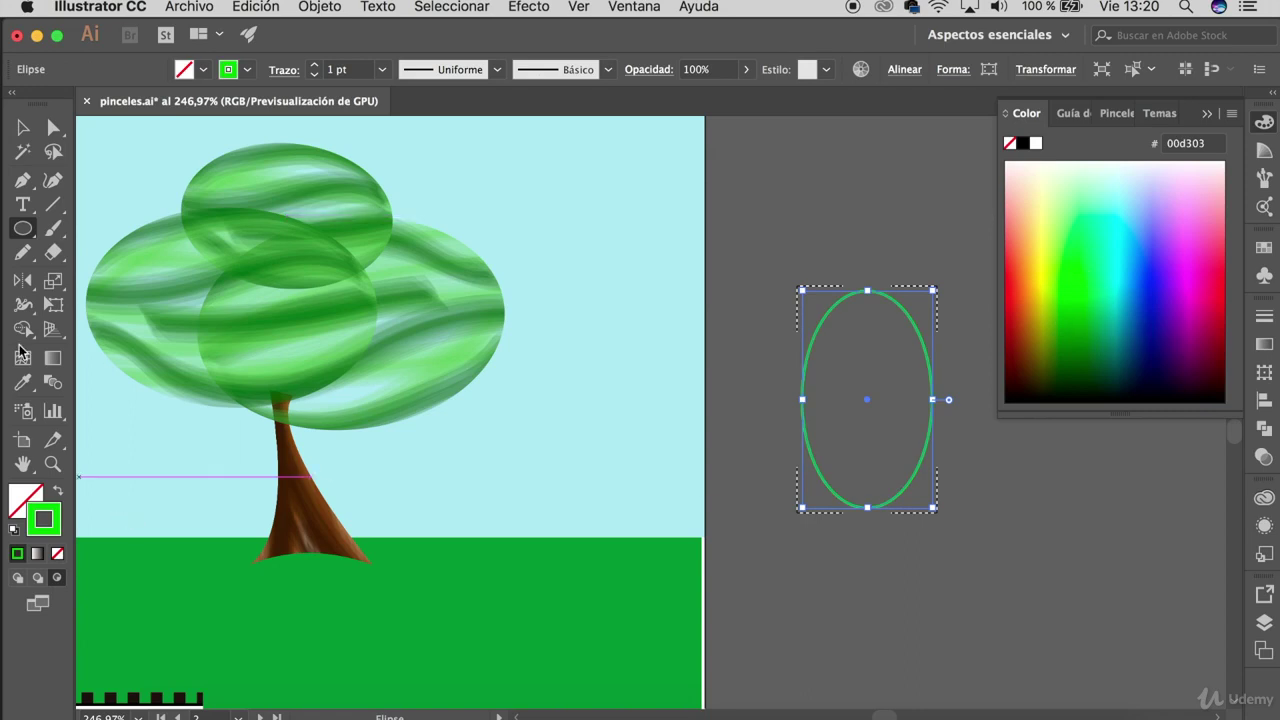
left_click(54, 231)
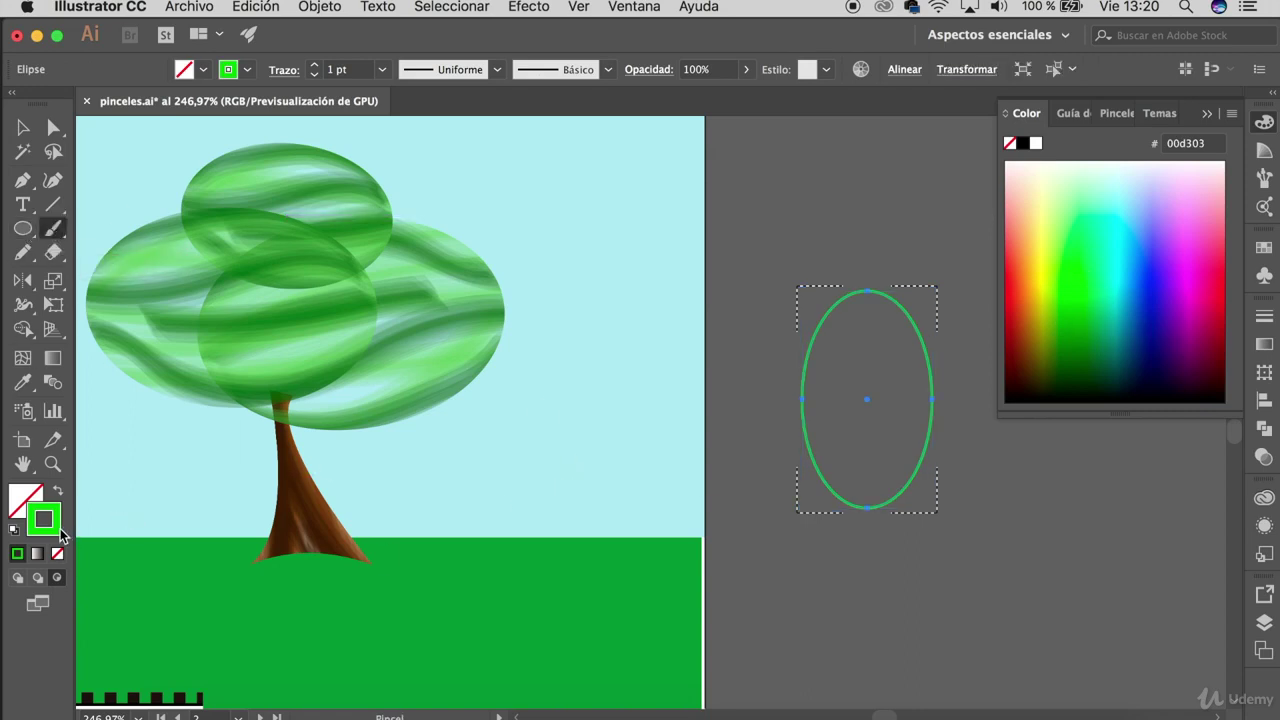
left_click_drag(842, 505, 852, 296)
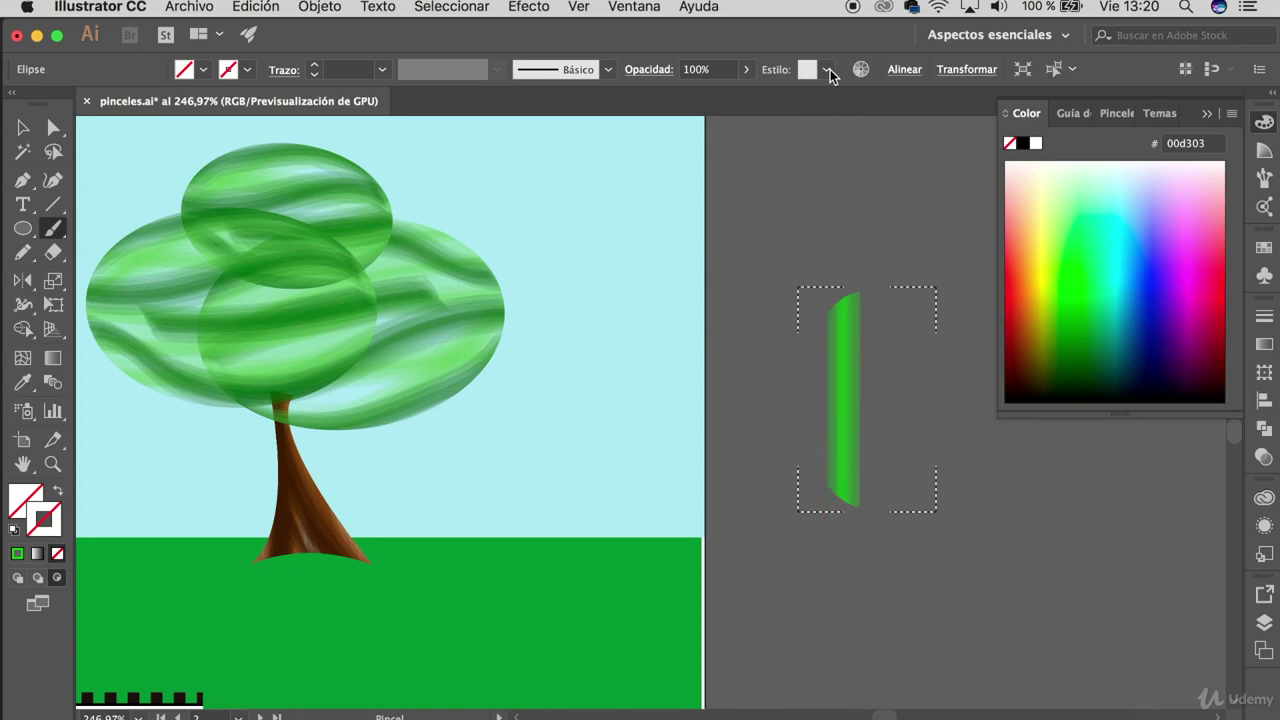
mouse_move(820, 409)
left_mouse_down()
mouse_move(886, 509)
mouse_move(882, 372)
left_mouse_up()
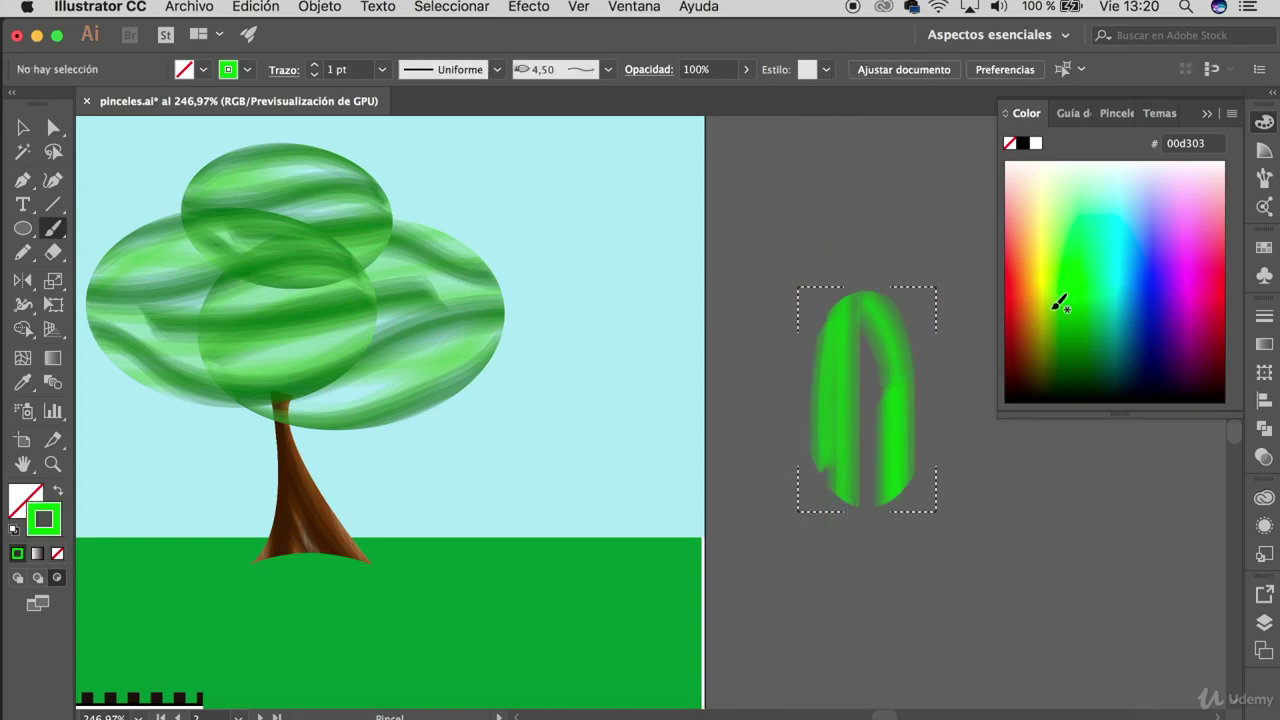
Fill out the oval with dark green 00871c and yellow-green abc800 bristle strokes.
left_click(1092, 299)
left_click_drag(1099, 299, 1091, 331)
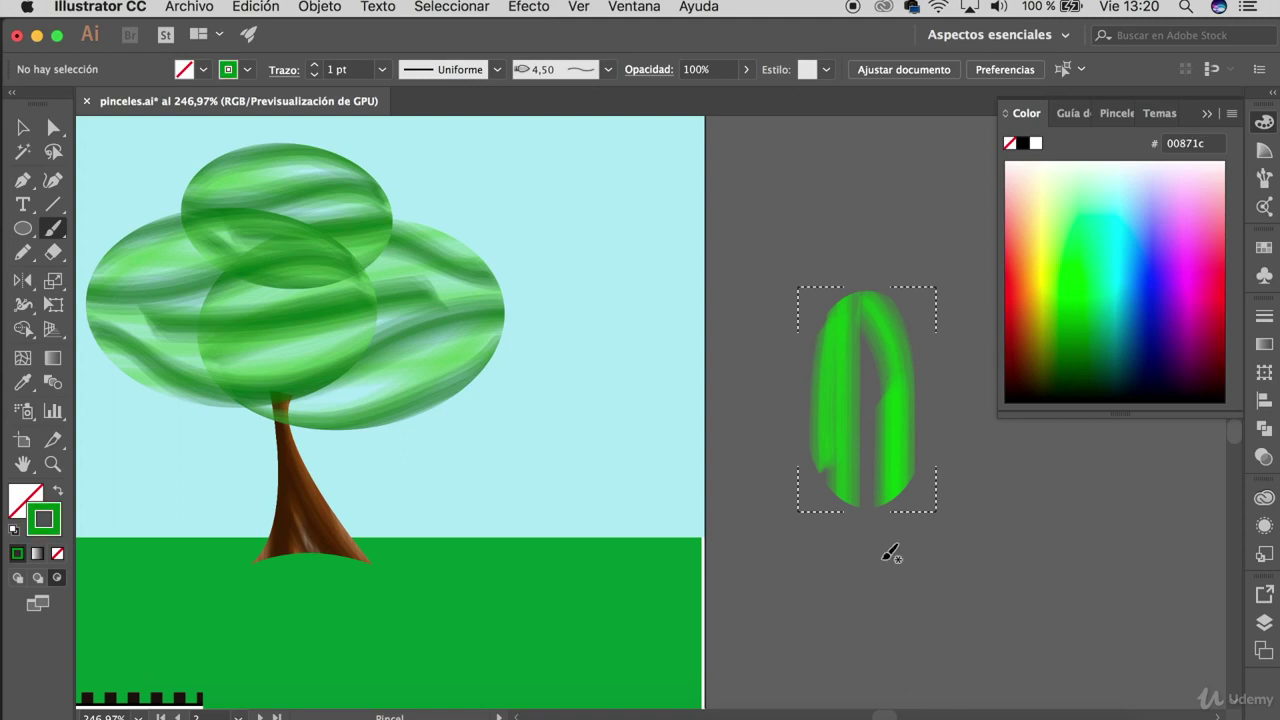
left_click_drag(886, 556, 881, 327)
left_click_drag(866, 480, 866, 260)
left_click_drag(940, 505, 908, 280)
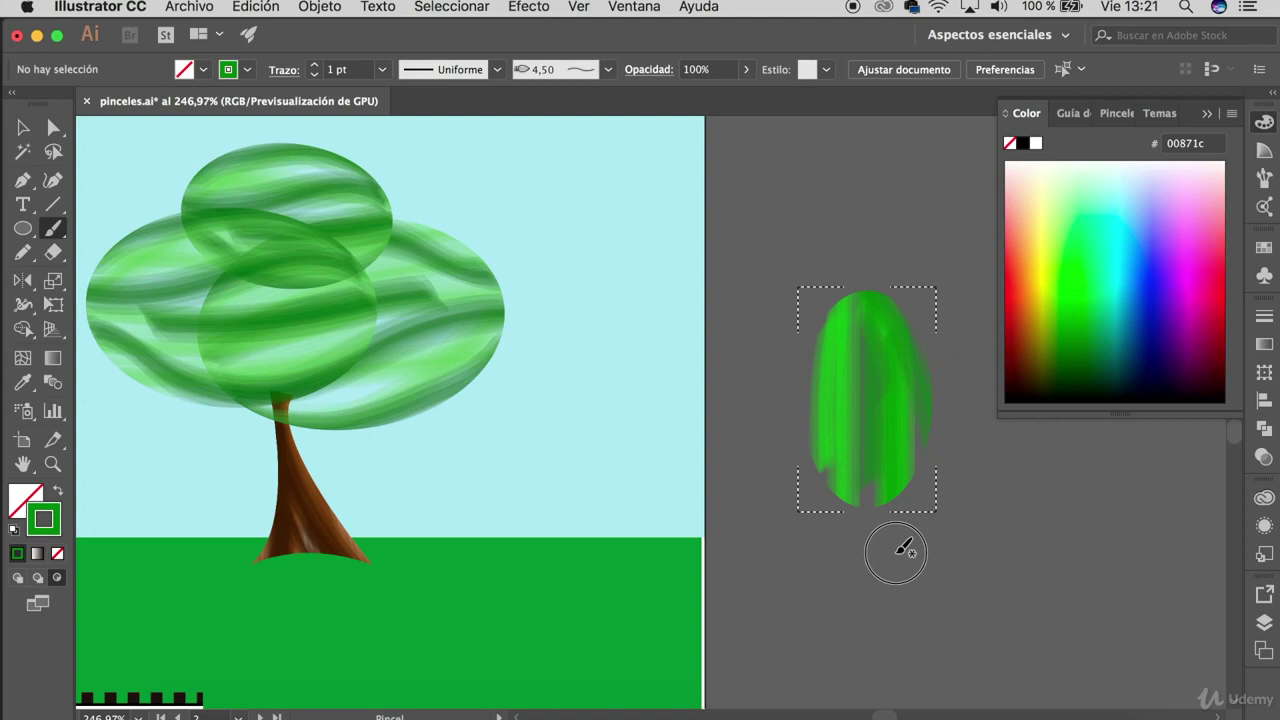
left_click_drag(843, 507, 826, 245)
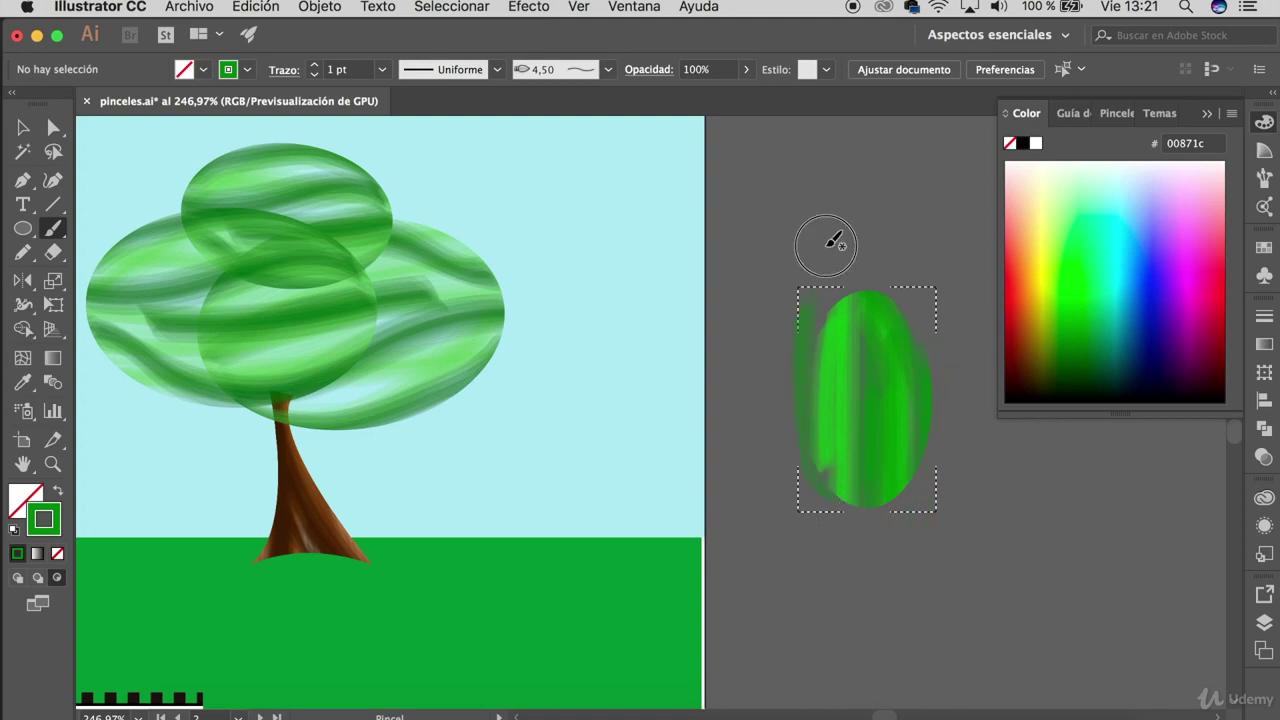
left_click(1049, 304)
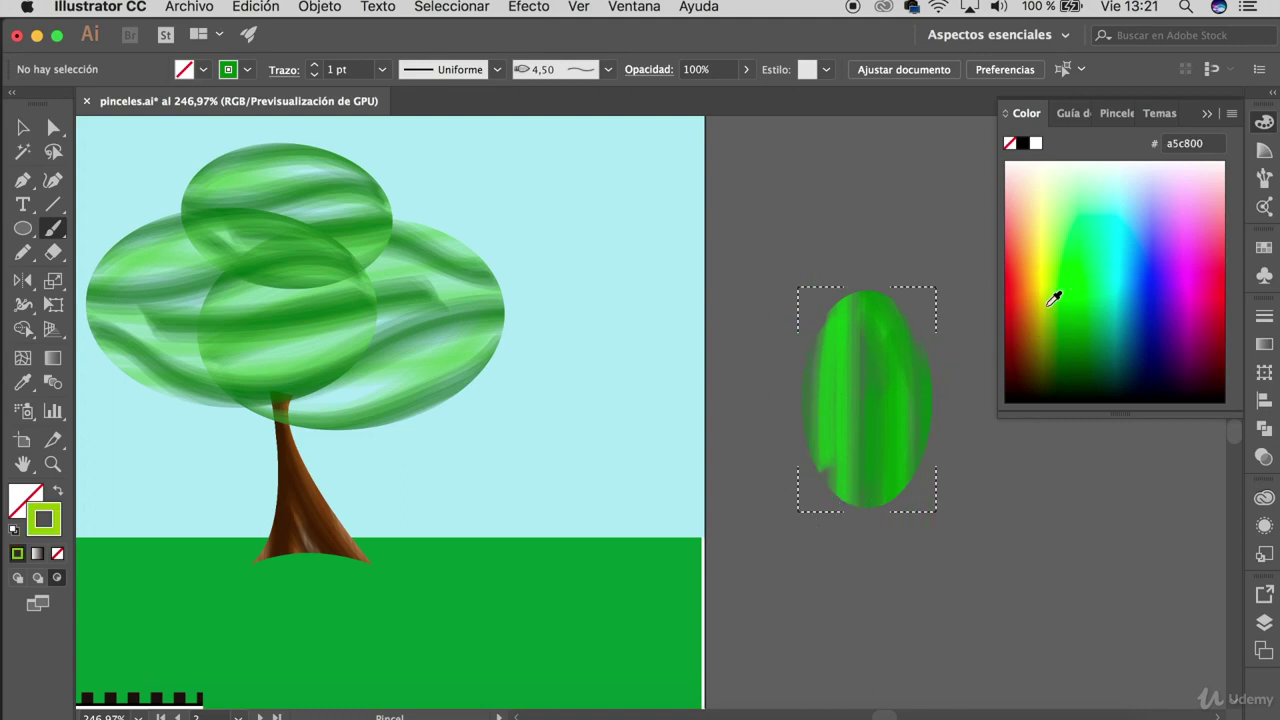
left_click_drag(870, 258, 891, 537)
mouse_move(851, 263)
left_mouse_down()
mouse_move(866, 554)
mouse_move(913, 433)
mouse_move(917, 330)
left_mouse_up()
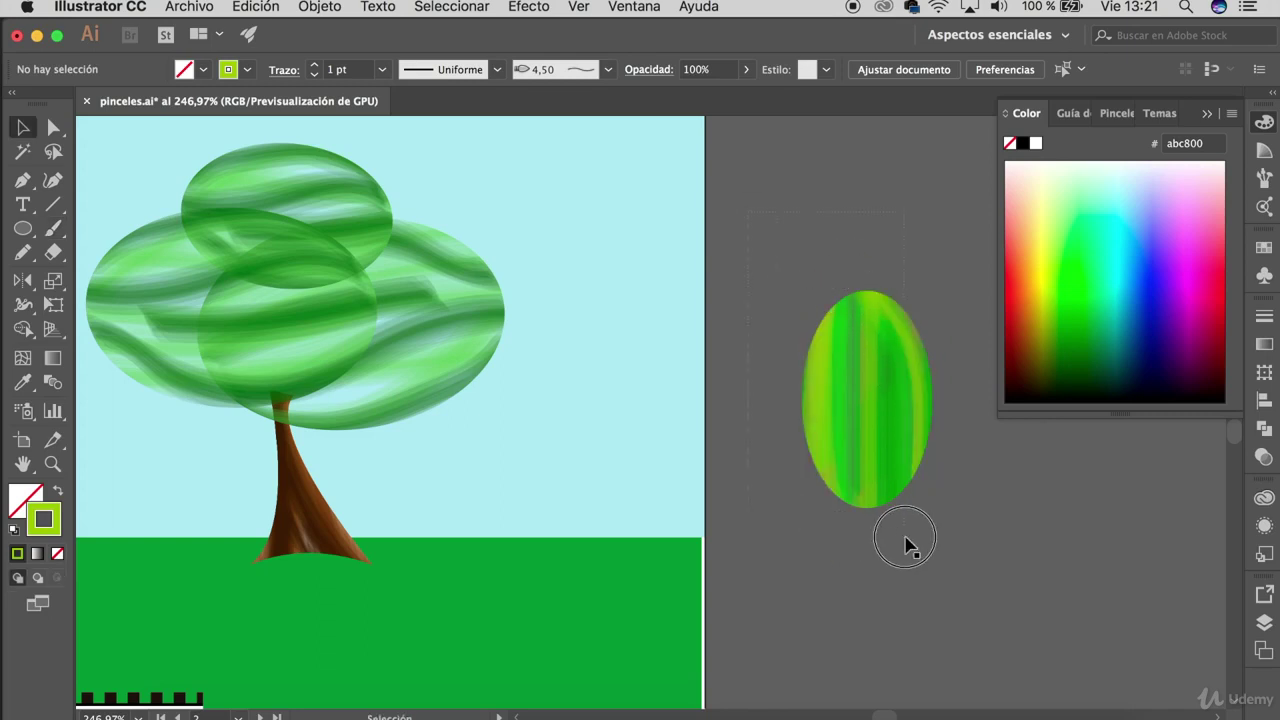
Rotate the painted oval 90° to lie horizontally, scale it, and Alt-drag overlapping copies.
key("v")
left_click_drag(943, 516, 1005, 350)
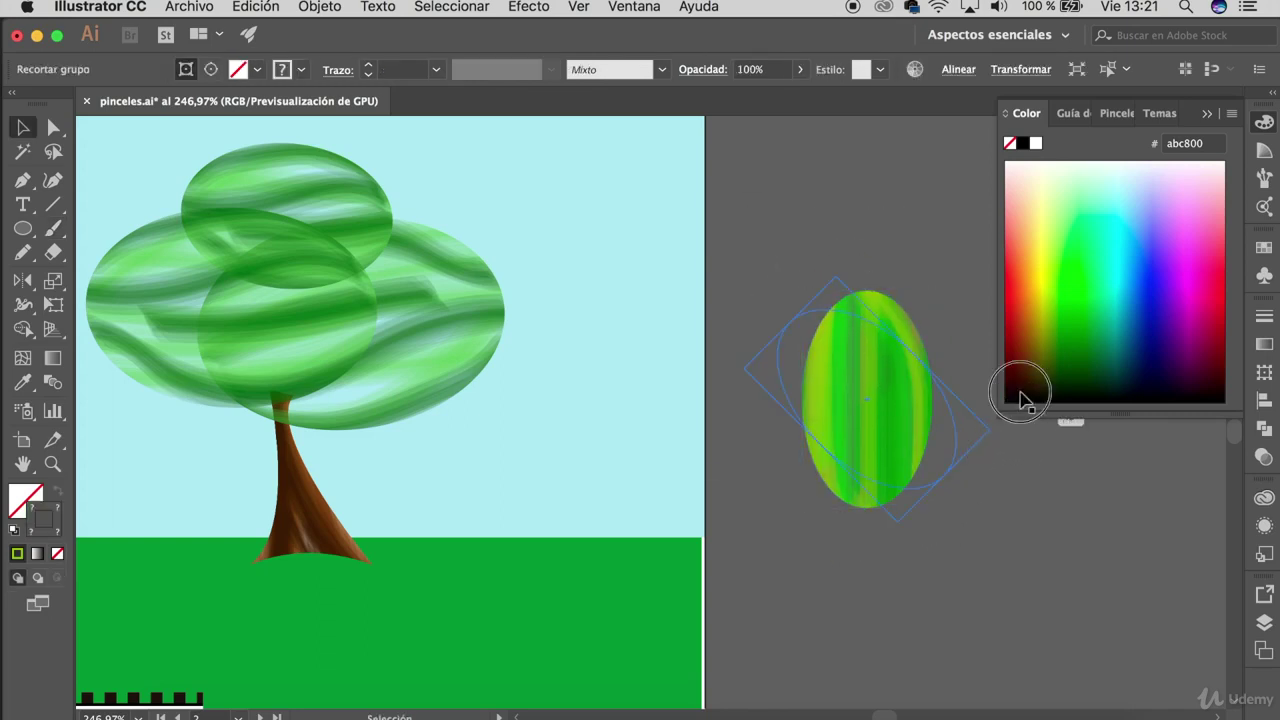
left_click_drag(734, 364, 734, 341)
left_click(724, 276)
left_click(723, 403)
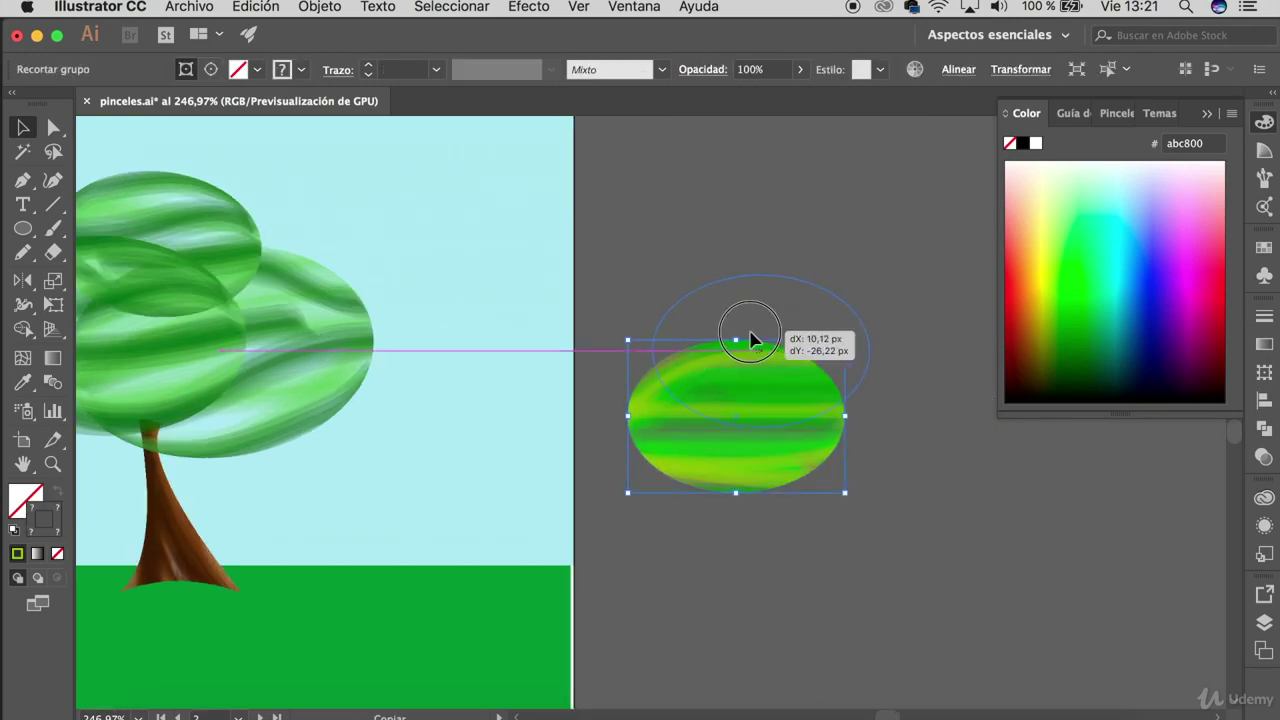
mouse_move(723, 403)
left_mouse_down()
mouse_move(792, 300)
mouse_move(849, 434)
left_mouse_up()
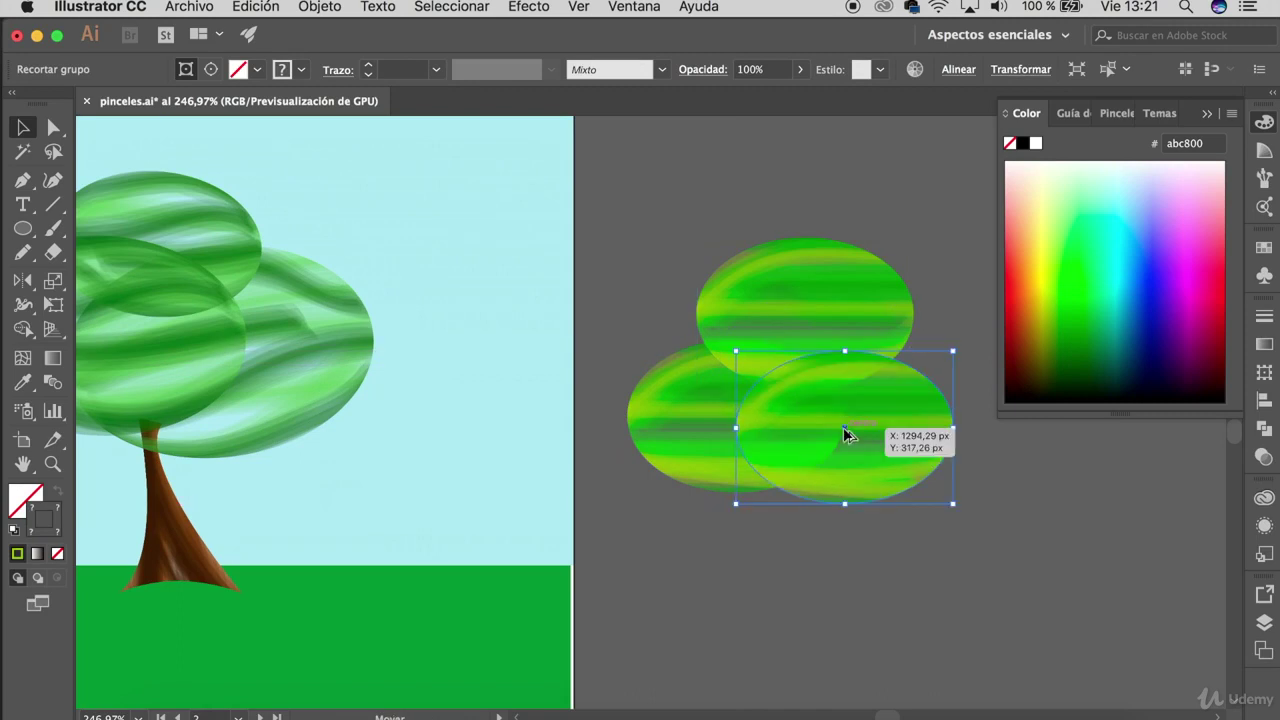
left_click(766, 580)
Alt-drag a copy of the tree trunk beneath the three green ovals.
left_click_drag(168, 552, 808, 566)
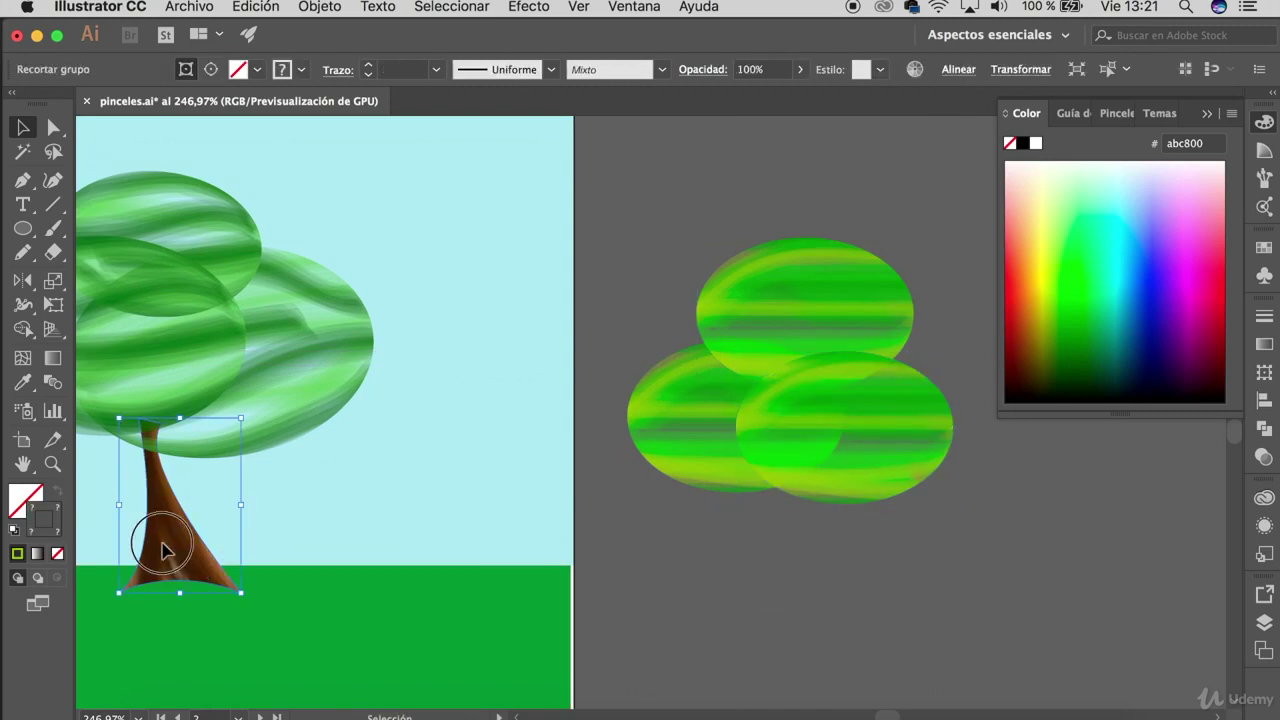
left_click(920, 586)
scroll(920, 586, "down", 5)
scroll(868, 370, "down", 5)
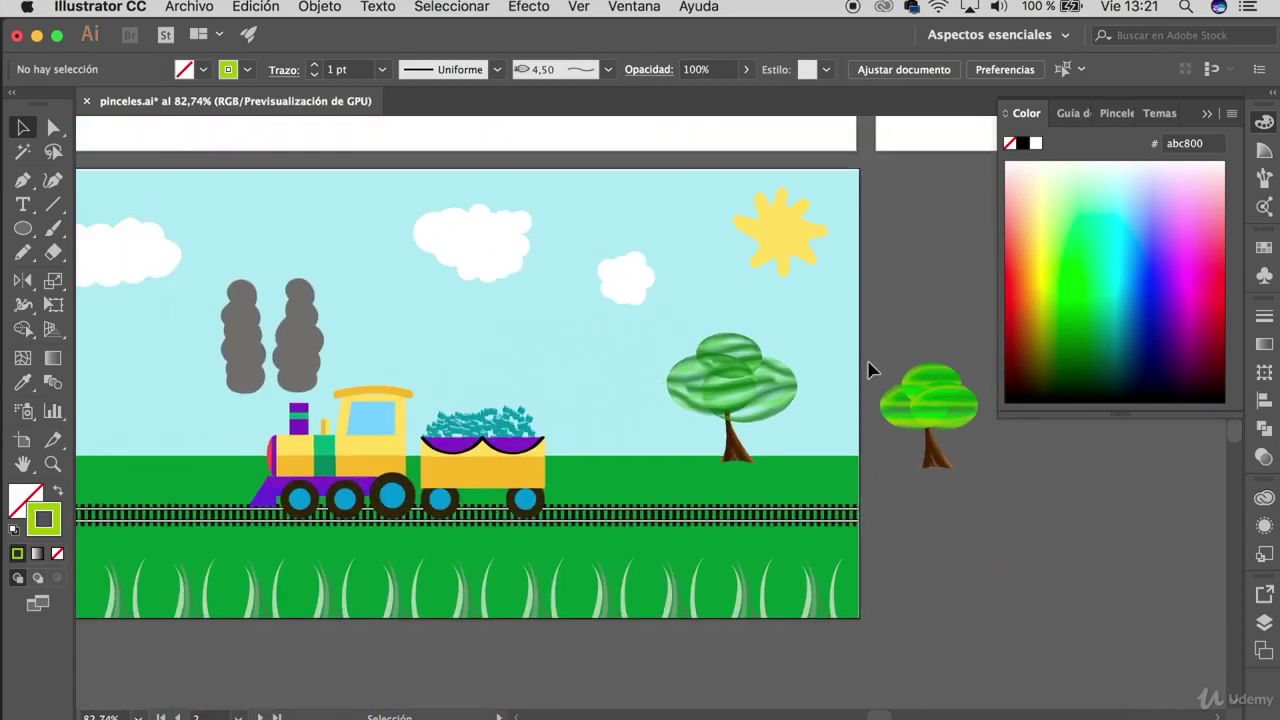
Delete the small bright-green tree beside the artboard and collapse the Color panel.
left_click_drag(869, 368, 1008, 590)
key("Delete")
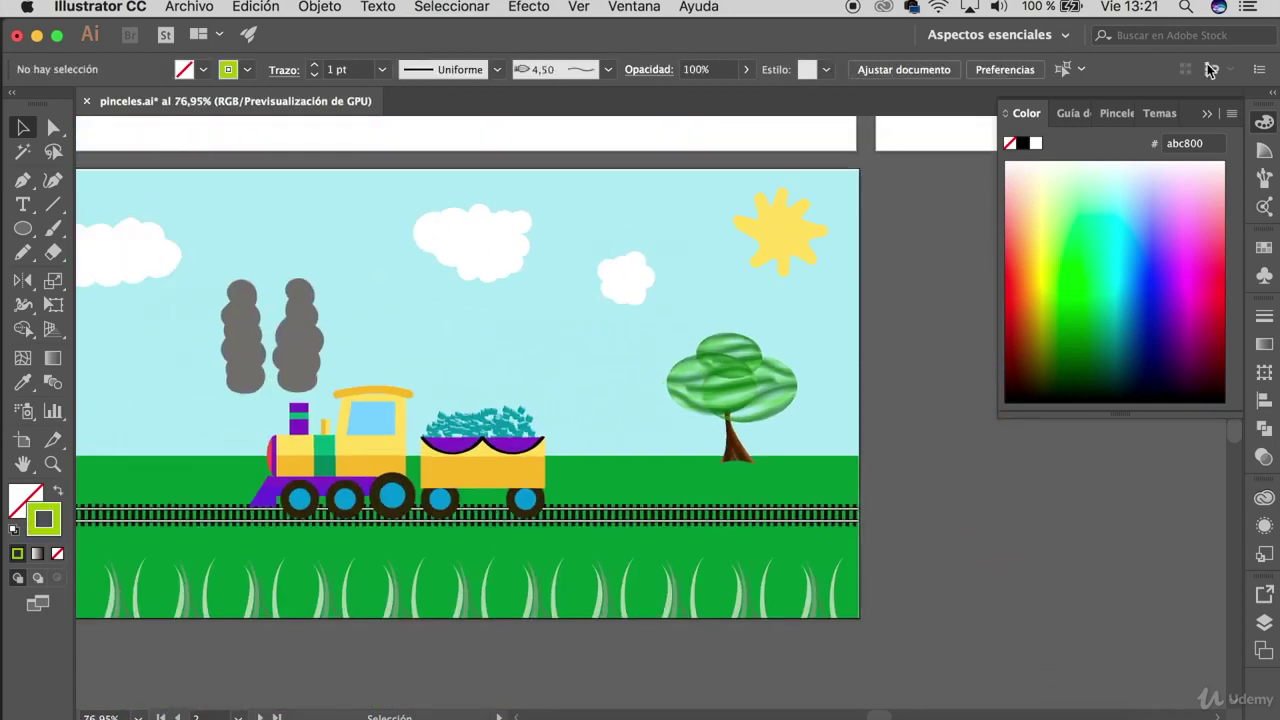
left_click(1211, 112)
Zoom out to show all three artboards together.
scroll(1057, 385, "down", 3)
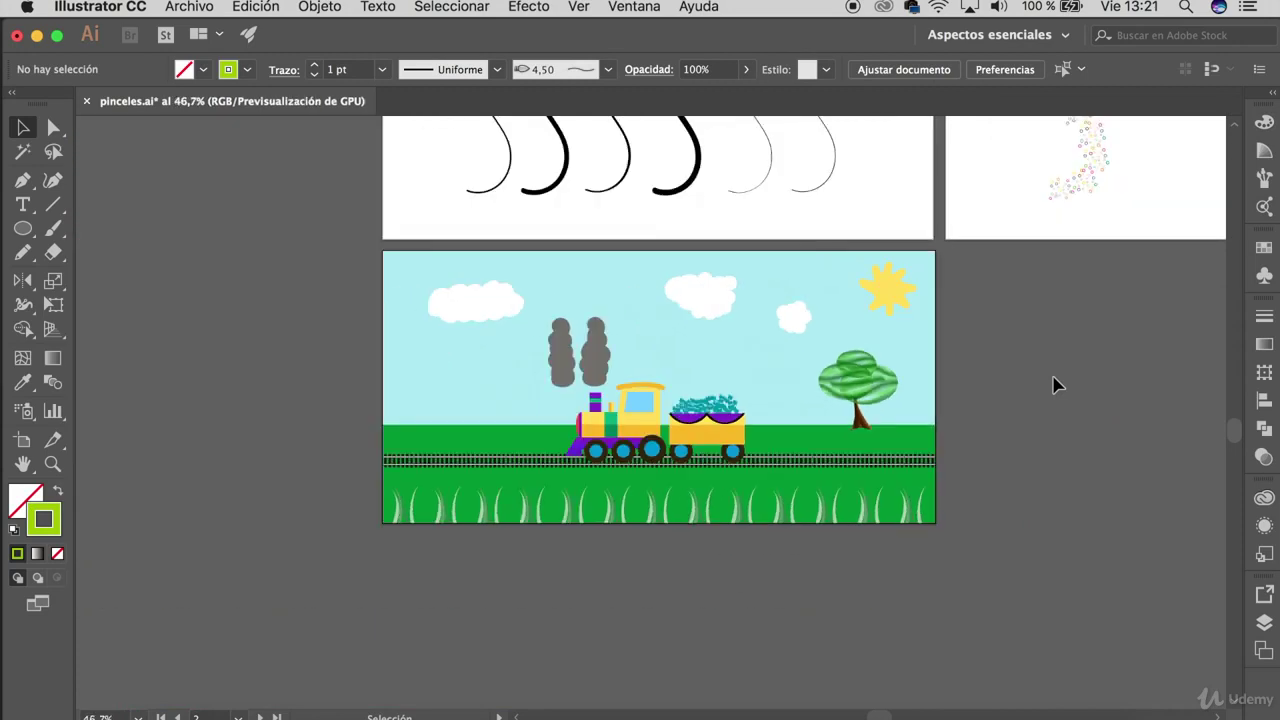
scroll(172, 398, "up", 3)
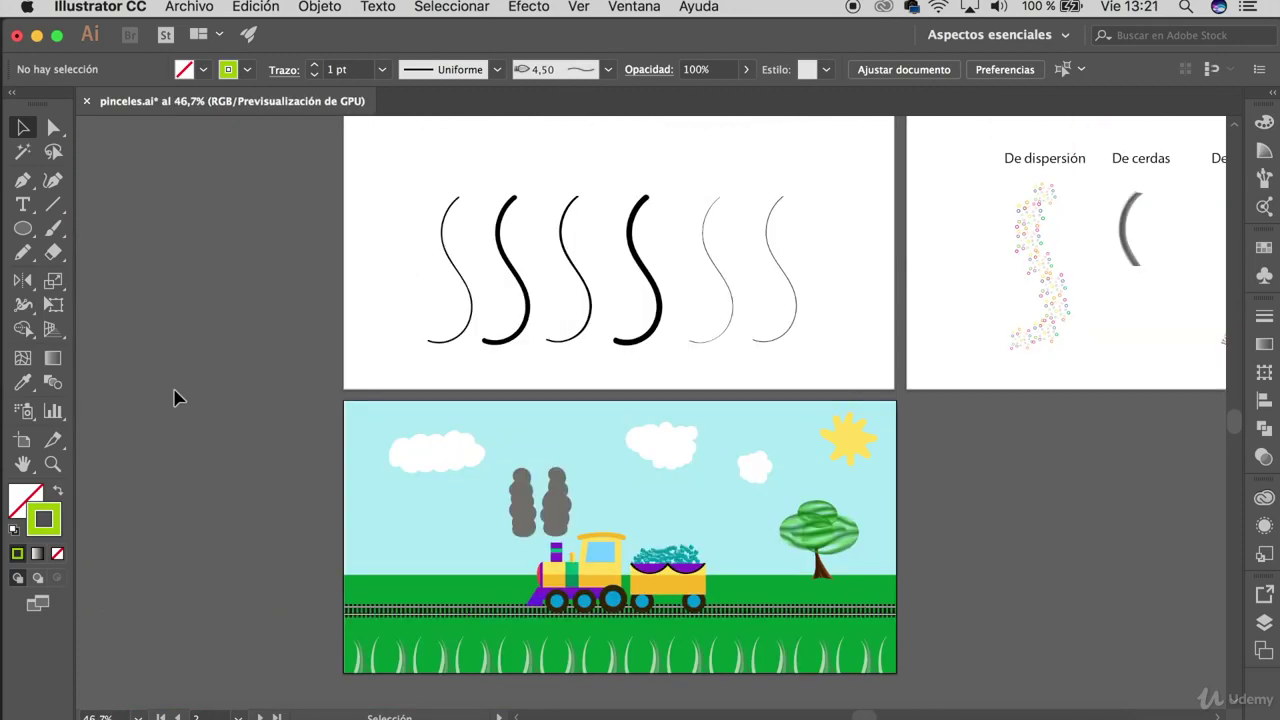
scroll(992, 522, "down", 3)
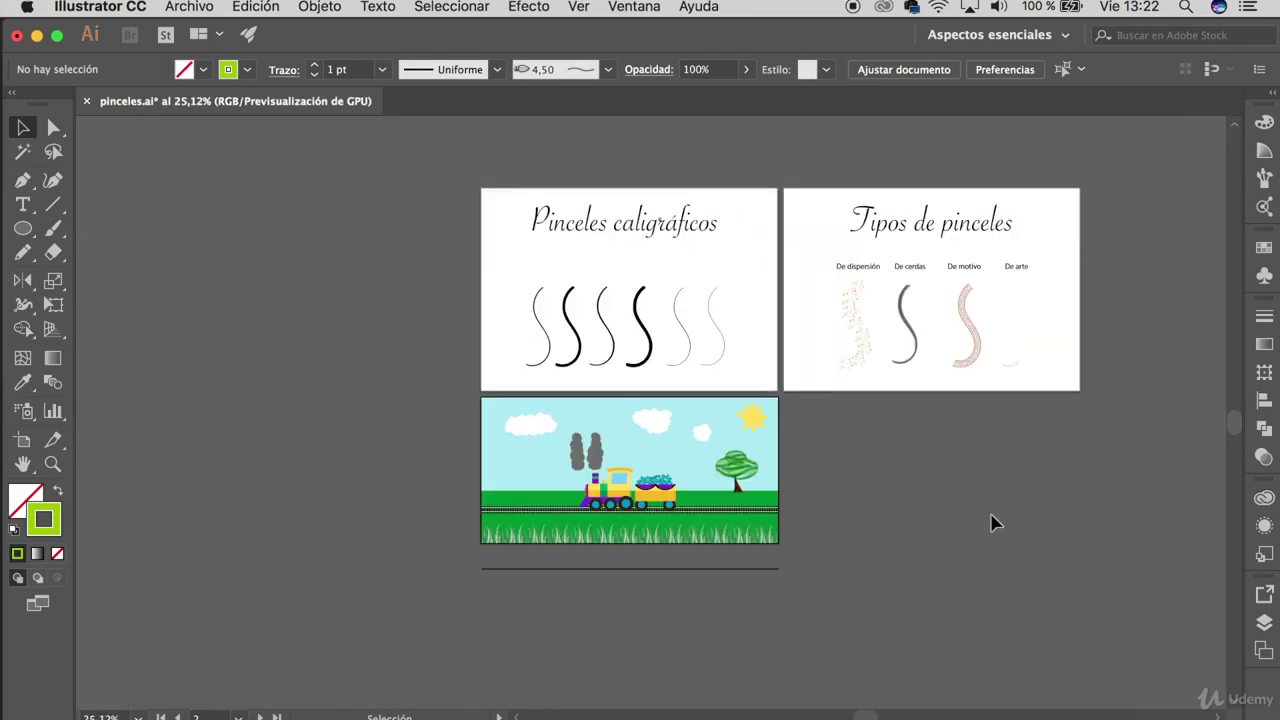